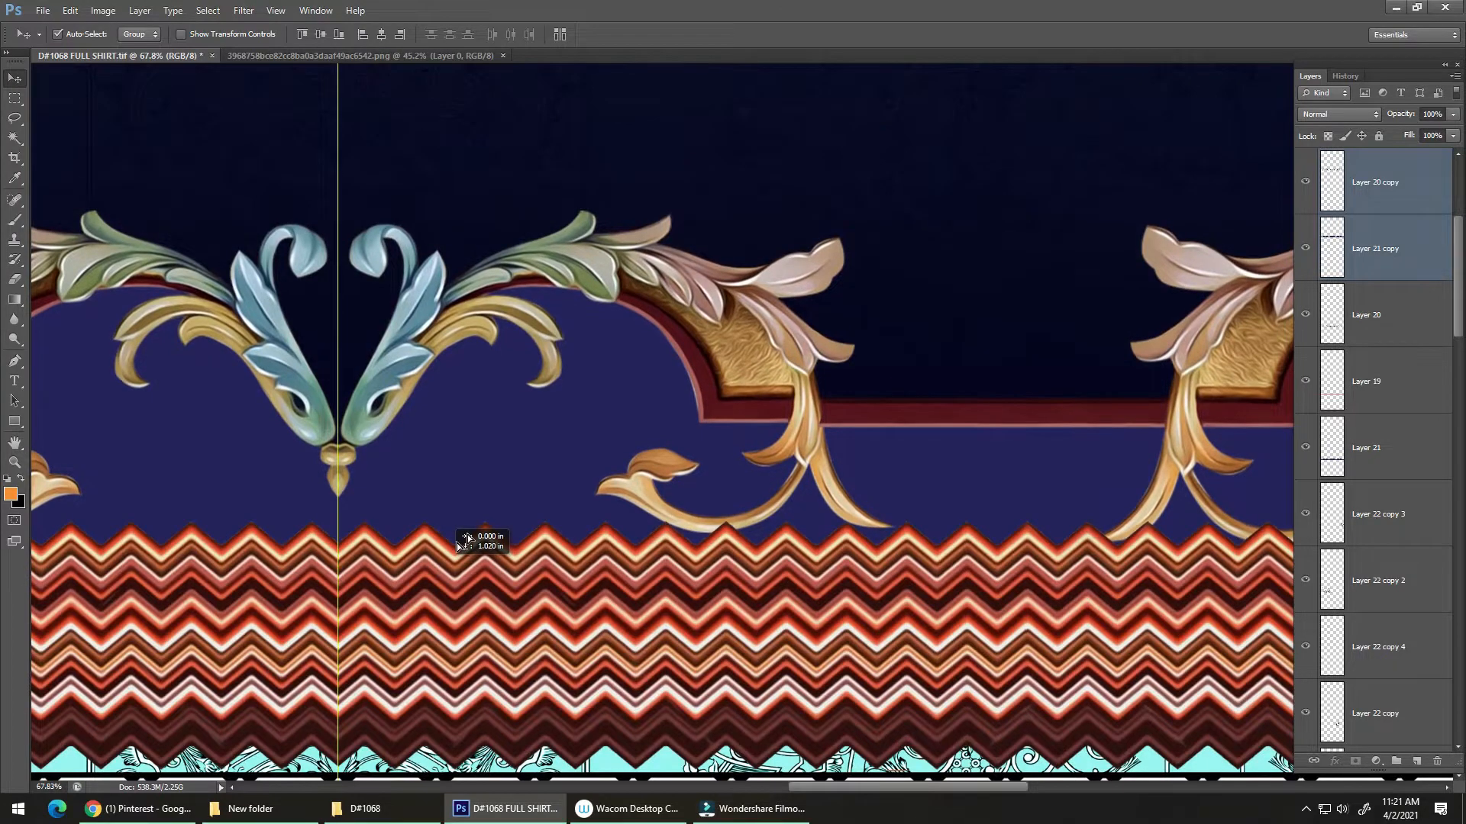
- Move the copied scroll border and its blue backing vertically so they sit against the zigzag band
{"action": "left_click_drag", "start_coordinate": [537, 511], "coordinate": [526, 614]}
{"action": "left_click", "coordinate": [513, 505]}
{"action": "left_click", "coordinate": [527, 408]}
{"action": "left_click_drag", "start_coordinate": [773, 291], "coordinate": [738, 389]}
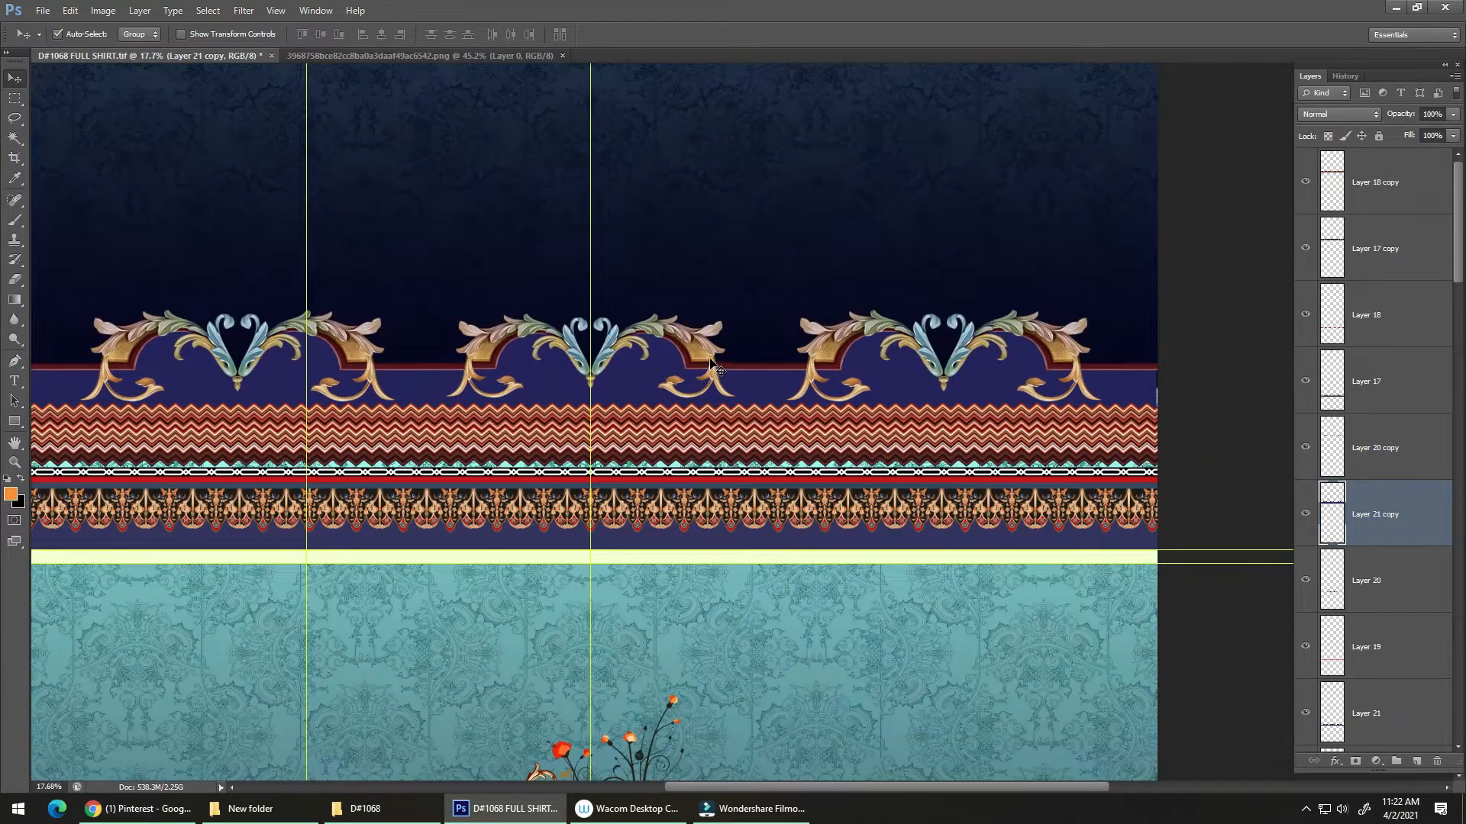
- Scale the scroll border and its blue backing to about 61.5% and align one heart motif with the central vertical guide above the zigzag band
{"action": "left_click", "coordinate": [718, 371], "text": "shift"}
{"action": "key", "text": "ctrl+t"}
{"action": "left_click_drag", "start_coordinate": [1158, 313], "coordinate": [720, 350]}
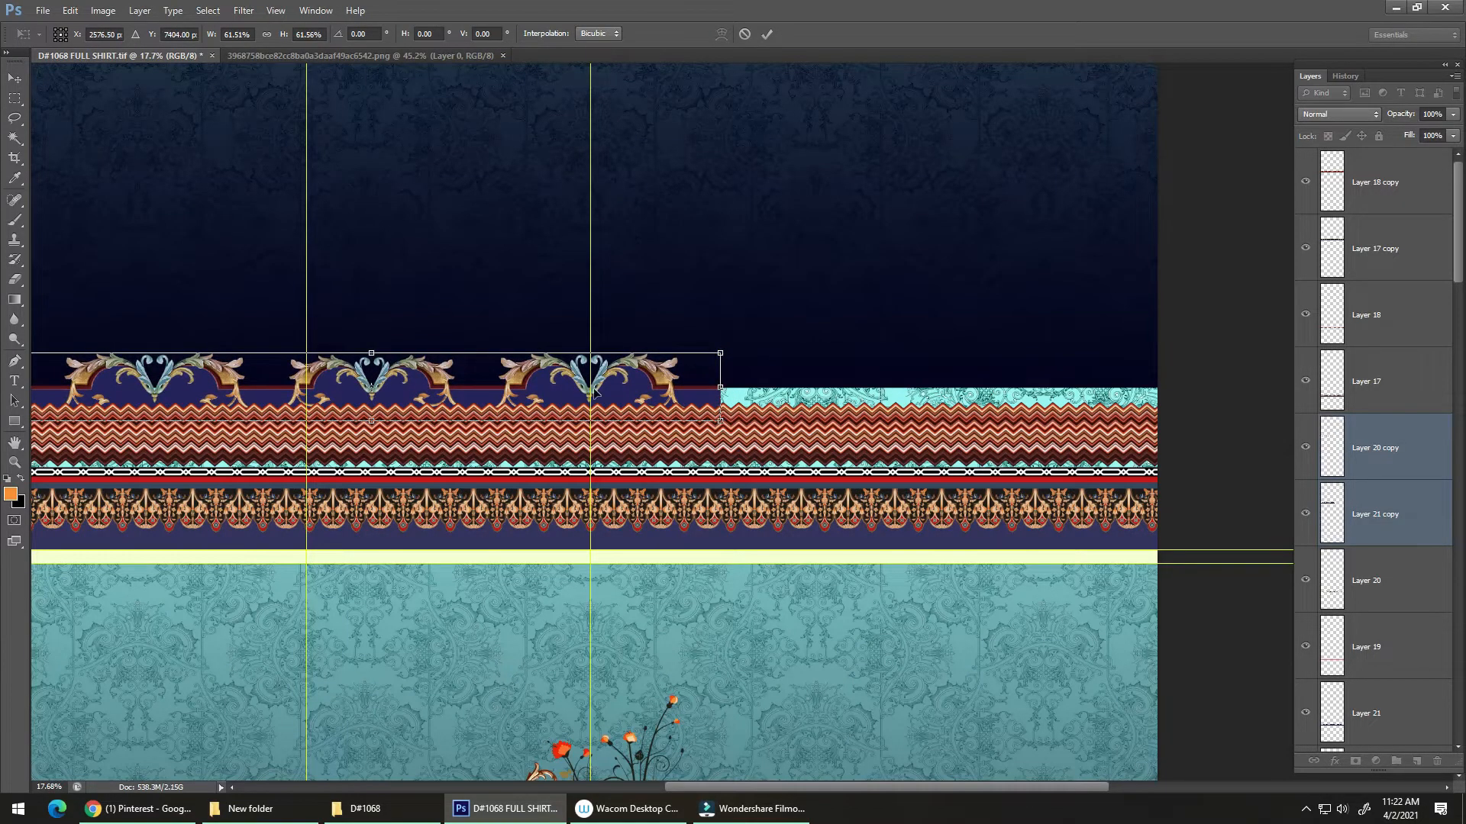
{"action": "left_click_drag", "start_coordinate": [588, 391], "coordinate": [658, 313]}
{"action": "left_click_drag", "start_coordinate": [648, 367], "coordinate": [680, 368]}
{"action": "key", "text": "shift+Right"}
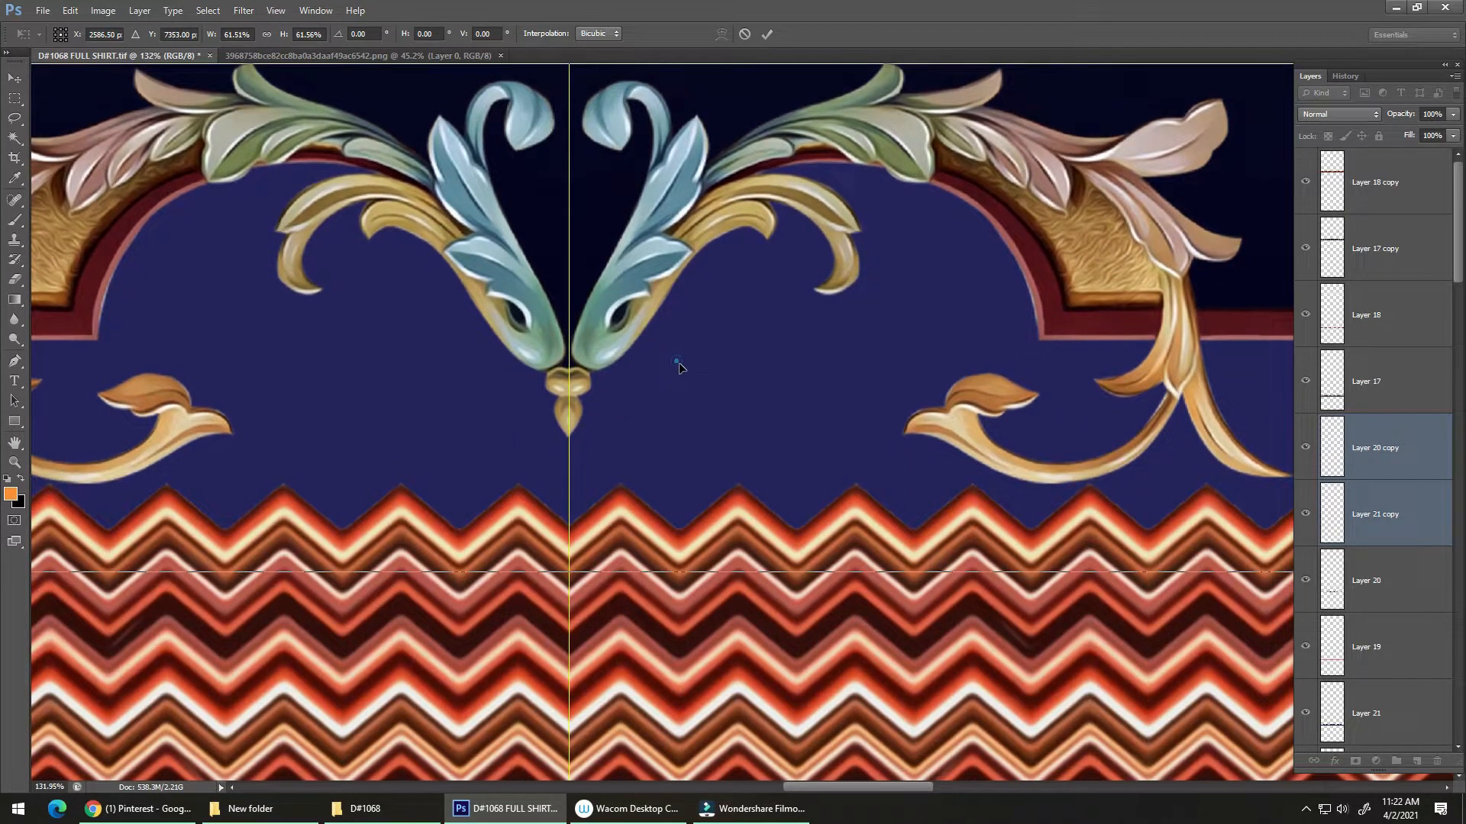
{"action": "key", "text": "Return"}
{"action": "scroll", "coordinate": [713, 396], "scroll_direction": "down", "scroll_amount": 10}
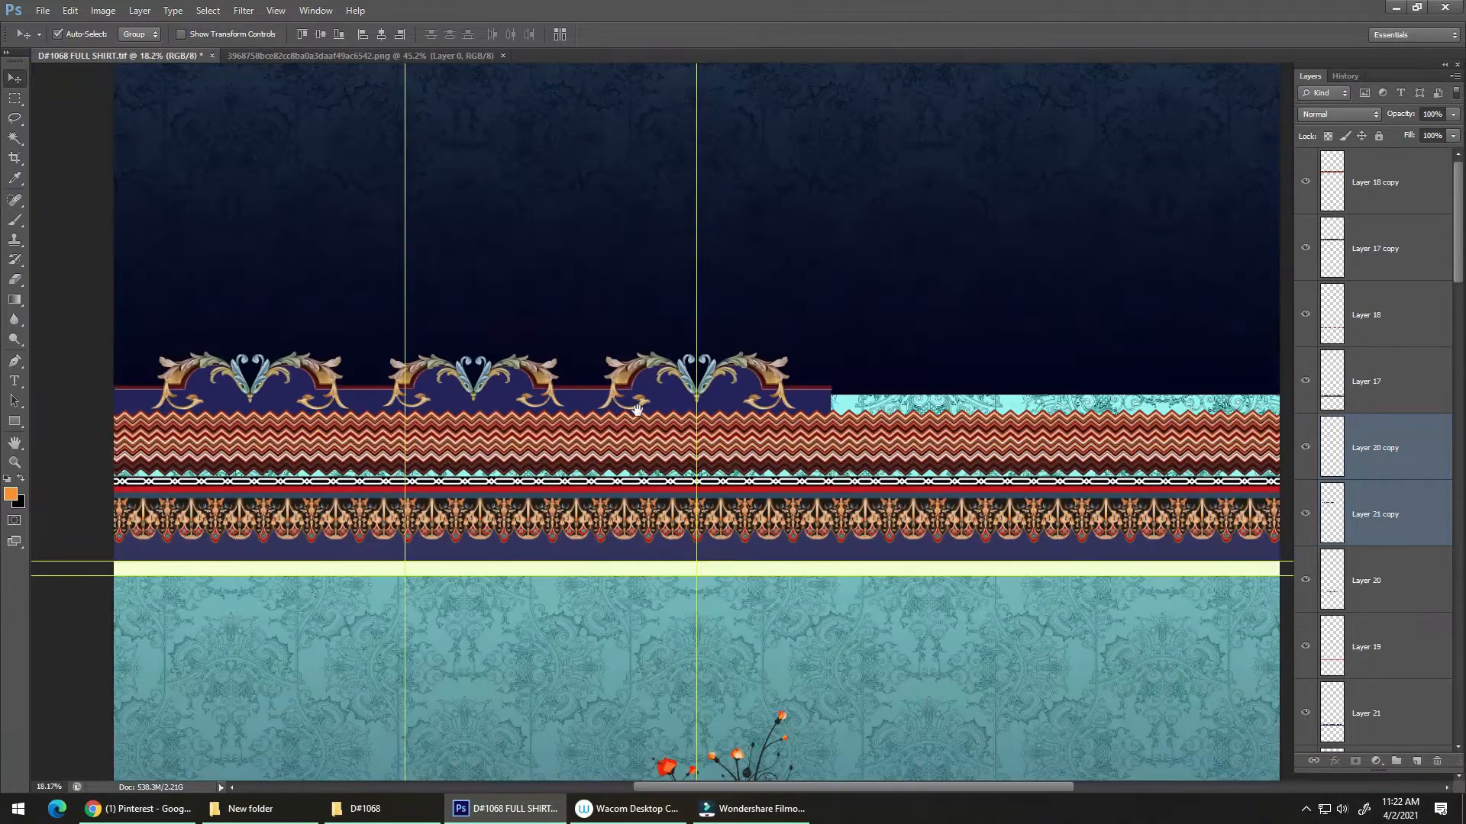
- Cut away the part of the scroll ornament on Layer 20 copy that lies right of the centre guide
{"action": "left_click", "coordinate": [764, 372]}
{"action": "left_click", "coordinate": [729, 399]}
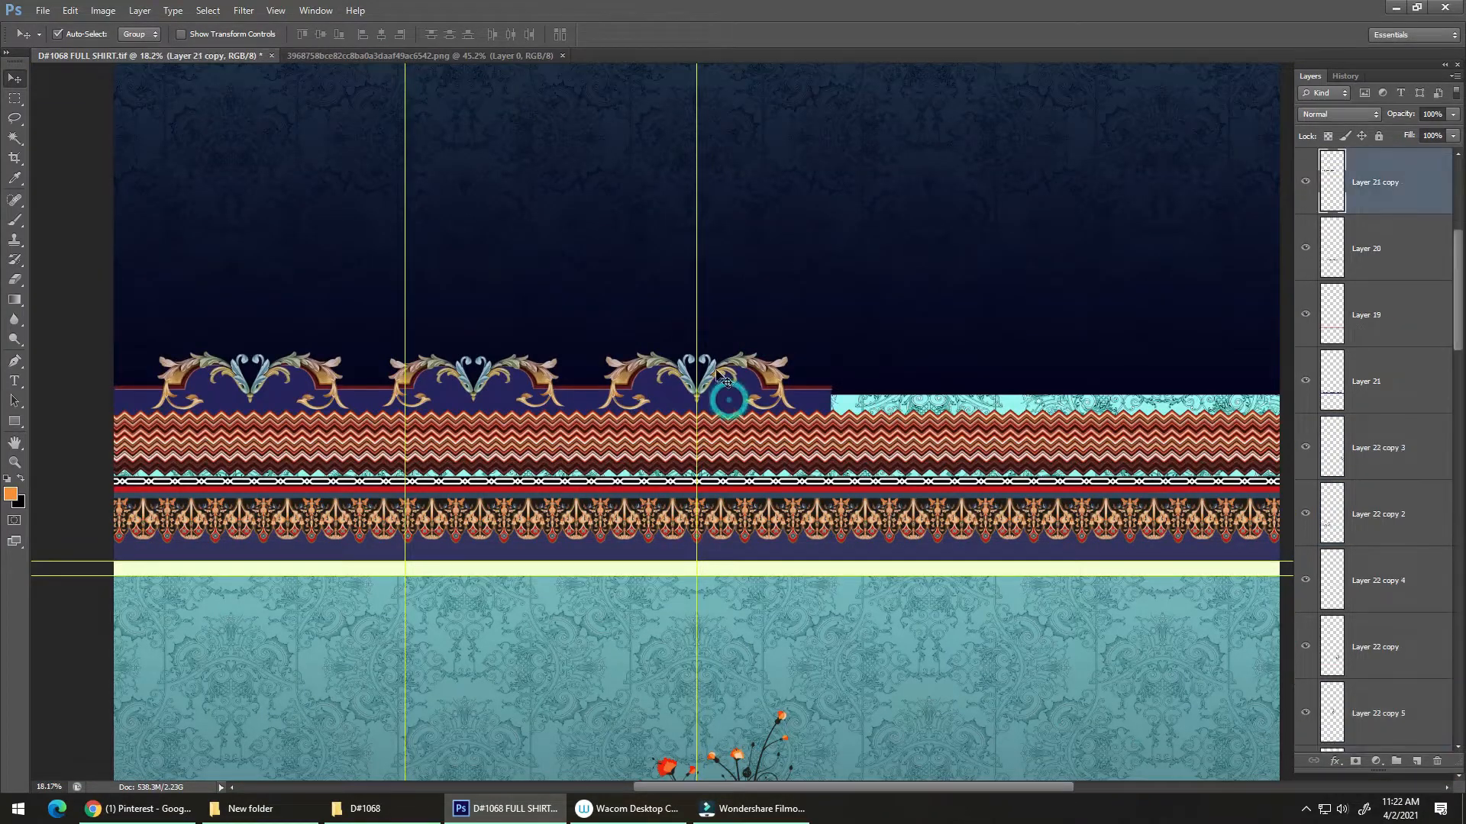
{"action": "key", "text": "m"}
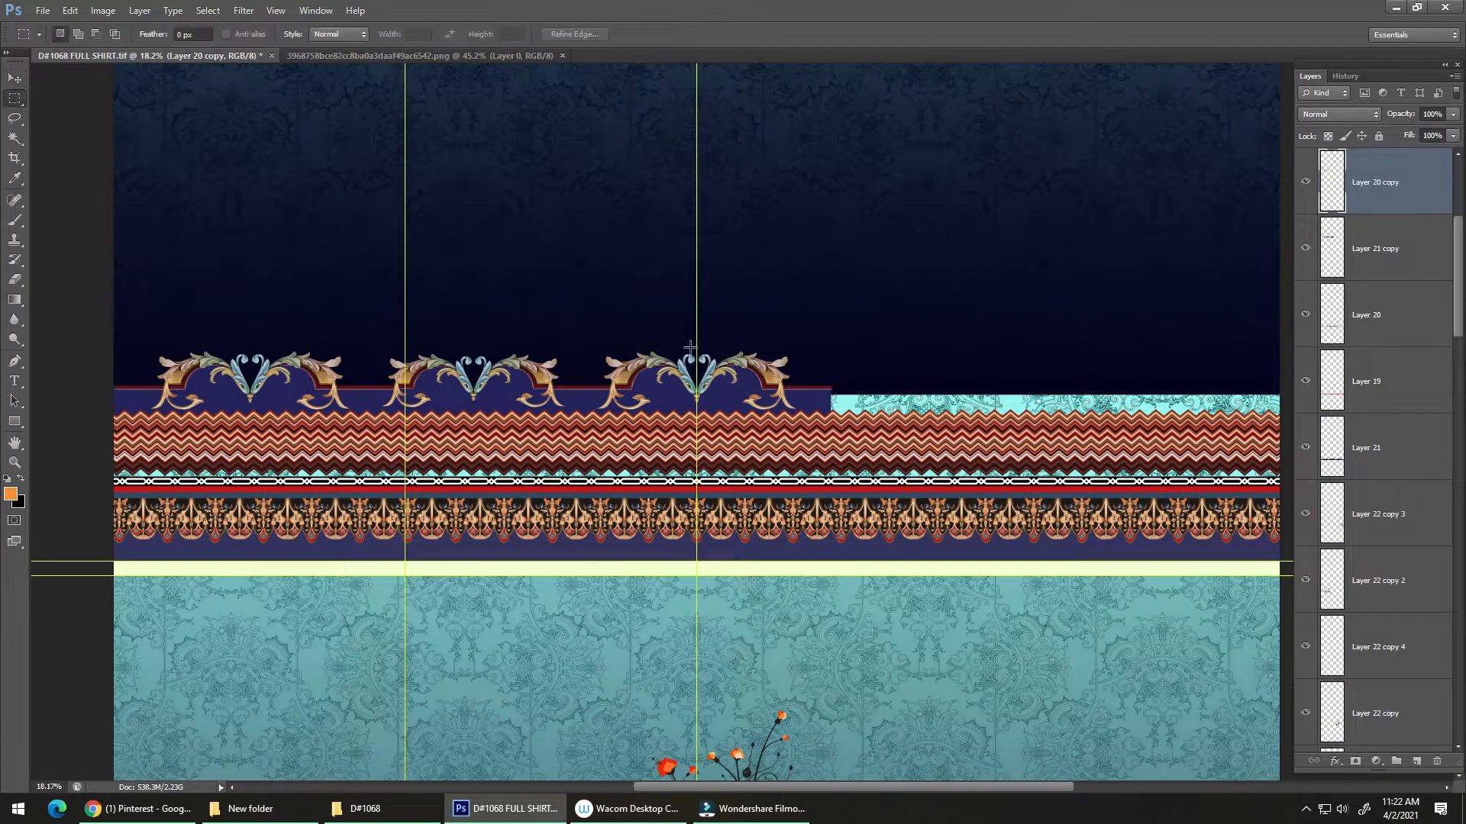
{"action": "left_click_drag", "start_coordinate": [697, 326], "coordinate": [912, 504]}
{"action": "key", "text": "ctrl+x"}
- Mirror the left half of the scroll ornament onto the canvas's right half and deselect it
{"action": "key", "text": "ctrl+a"}
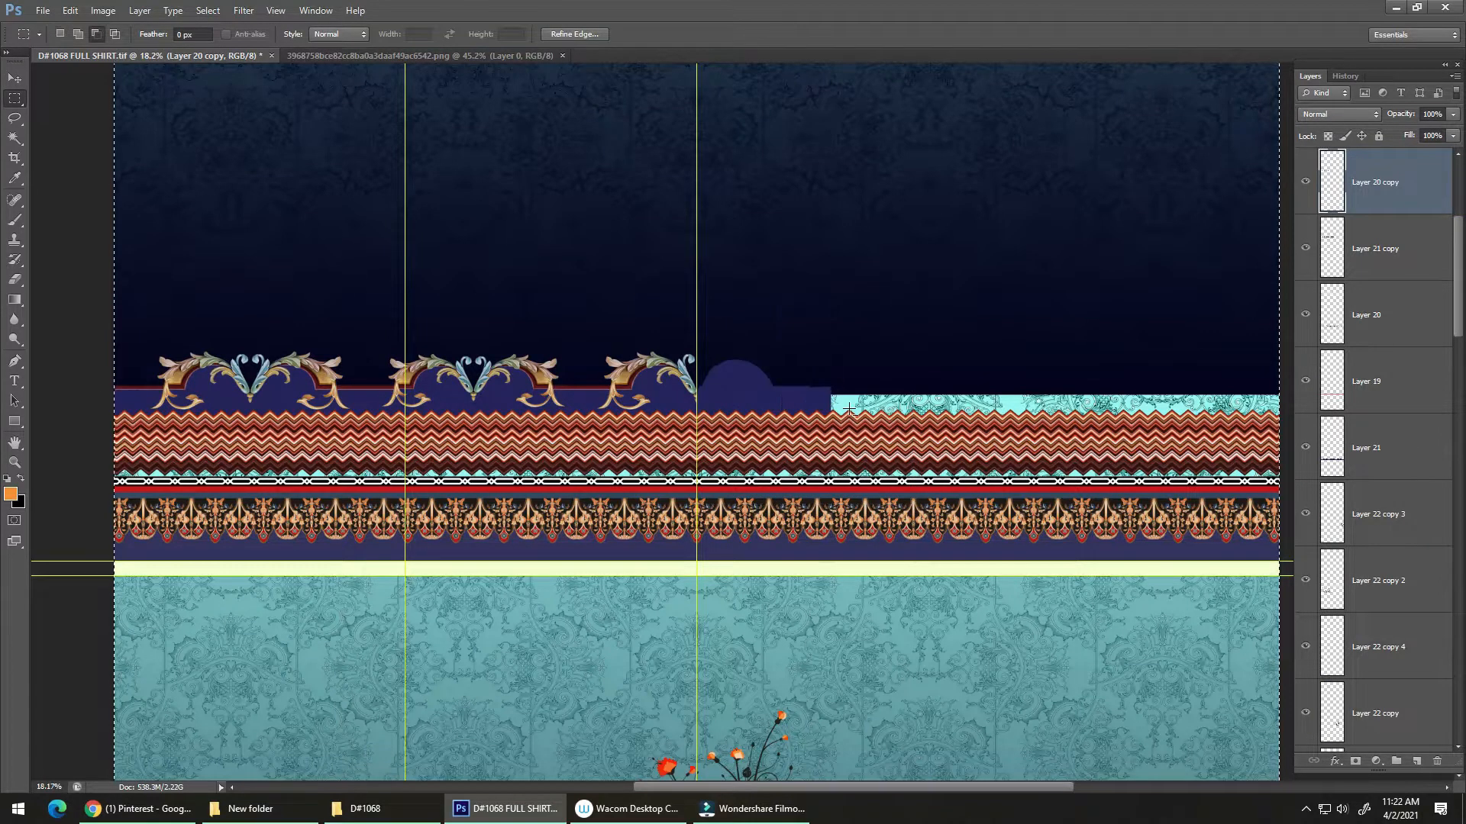
{"action": "key", "text": "alt+e"}
{"action": "key", "text": "s"}
{"action": "key", "text": "Escape"}
{"action": "key", "text": "alt+e"}
{"action": "key", "text": "alt+a"}
{"action": "key", "text": "alt+h"}
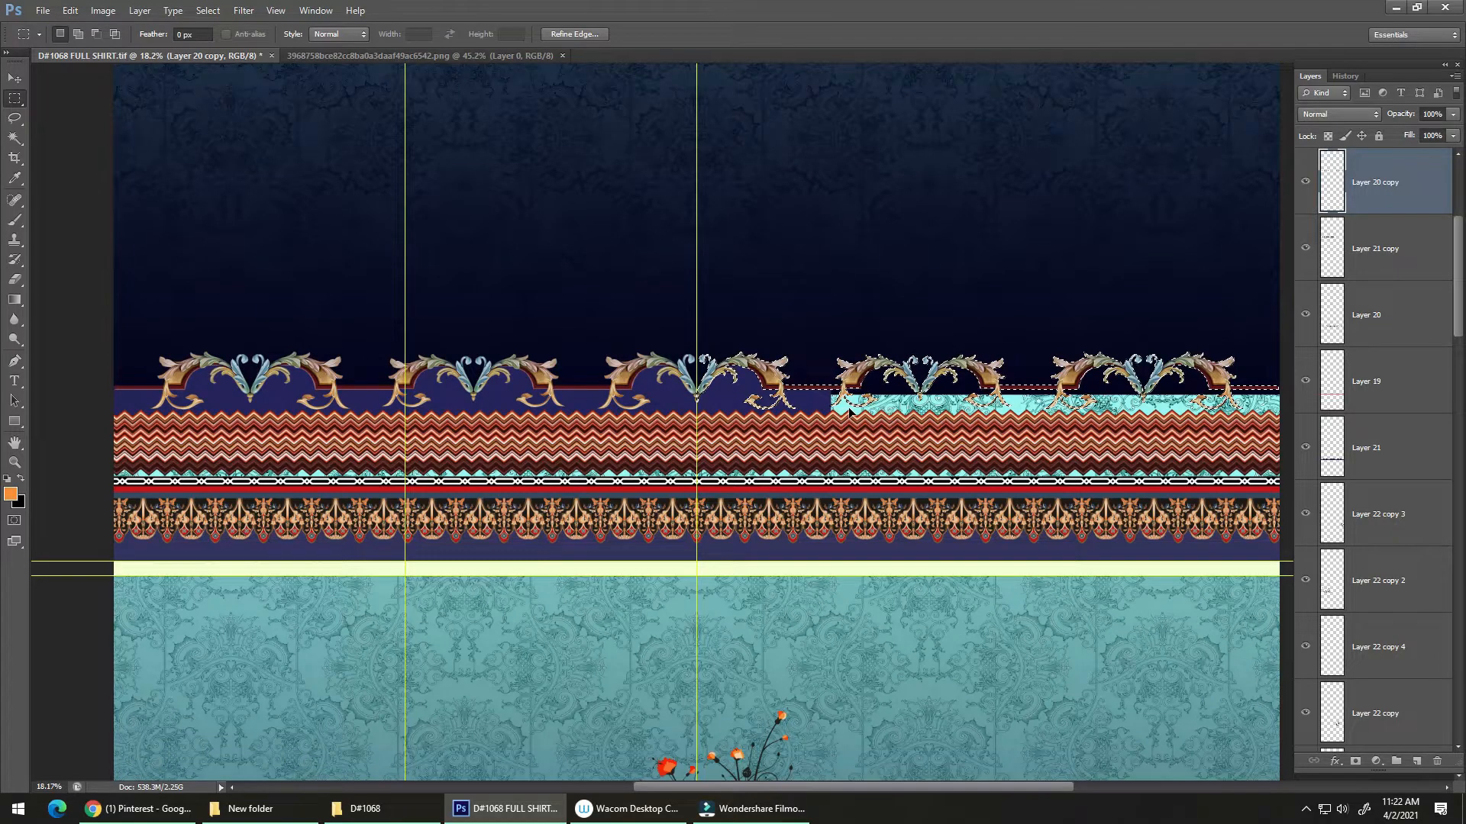
{"action": "key", "text": "ctrl+semicolon"}
{"action": "key", "text": "ctrl+d"}
{"action": "key", "text": "b"}
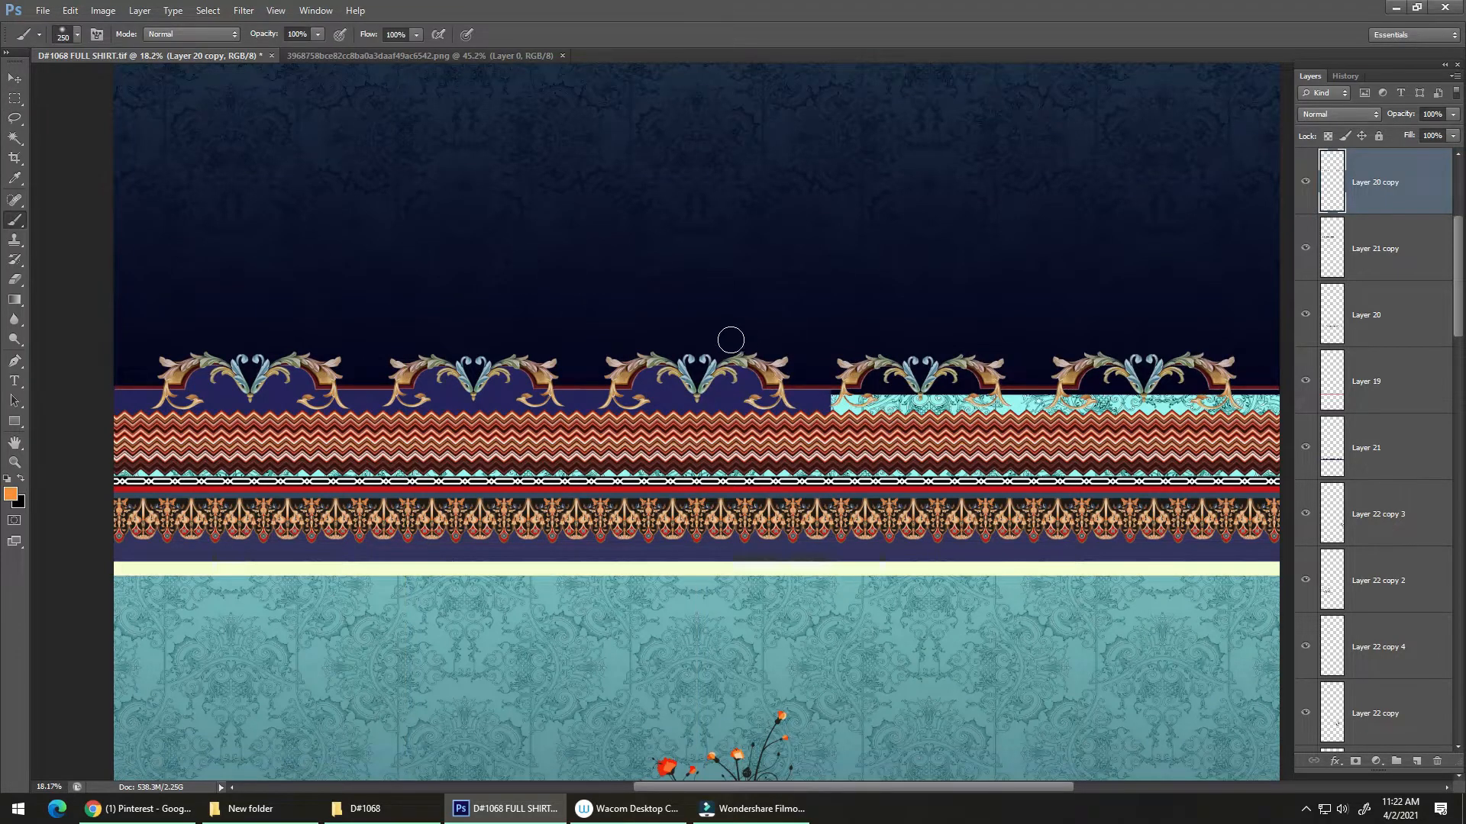
{"action": "key", "text": "v"}
{"action": "key", "text": "ctrl+semicolon"}
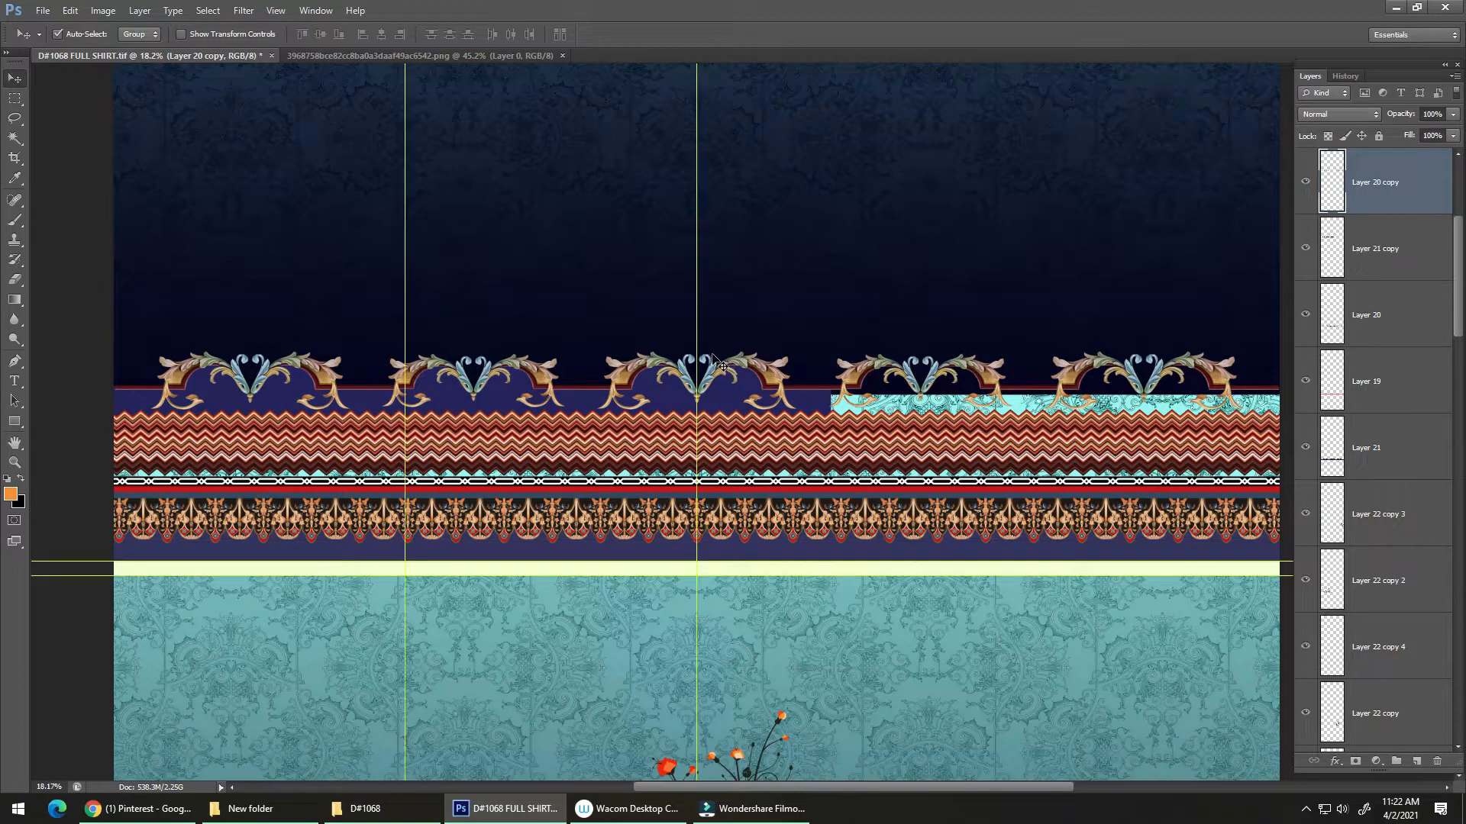
- Delete the part of the blue backing on Layer 21 copy that lies right of the centre guide
{"action": "left_click", "coordinate": [662, 397]}
{"action": "key", "text": "m"}
{"action": "left_click_drag", "start_coordinate": [696, 331], "coordinate": [875, 540]}
{"action": "key", "text": "Delete"}
- Mirror the left half of the blue backing onto the right half, deselect it and hide the guides
{"action": "key", "text": "alt+e"}
{"action": "key", "text": "alt+a"}
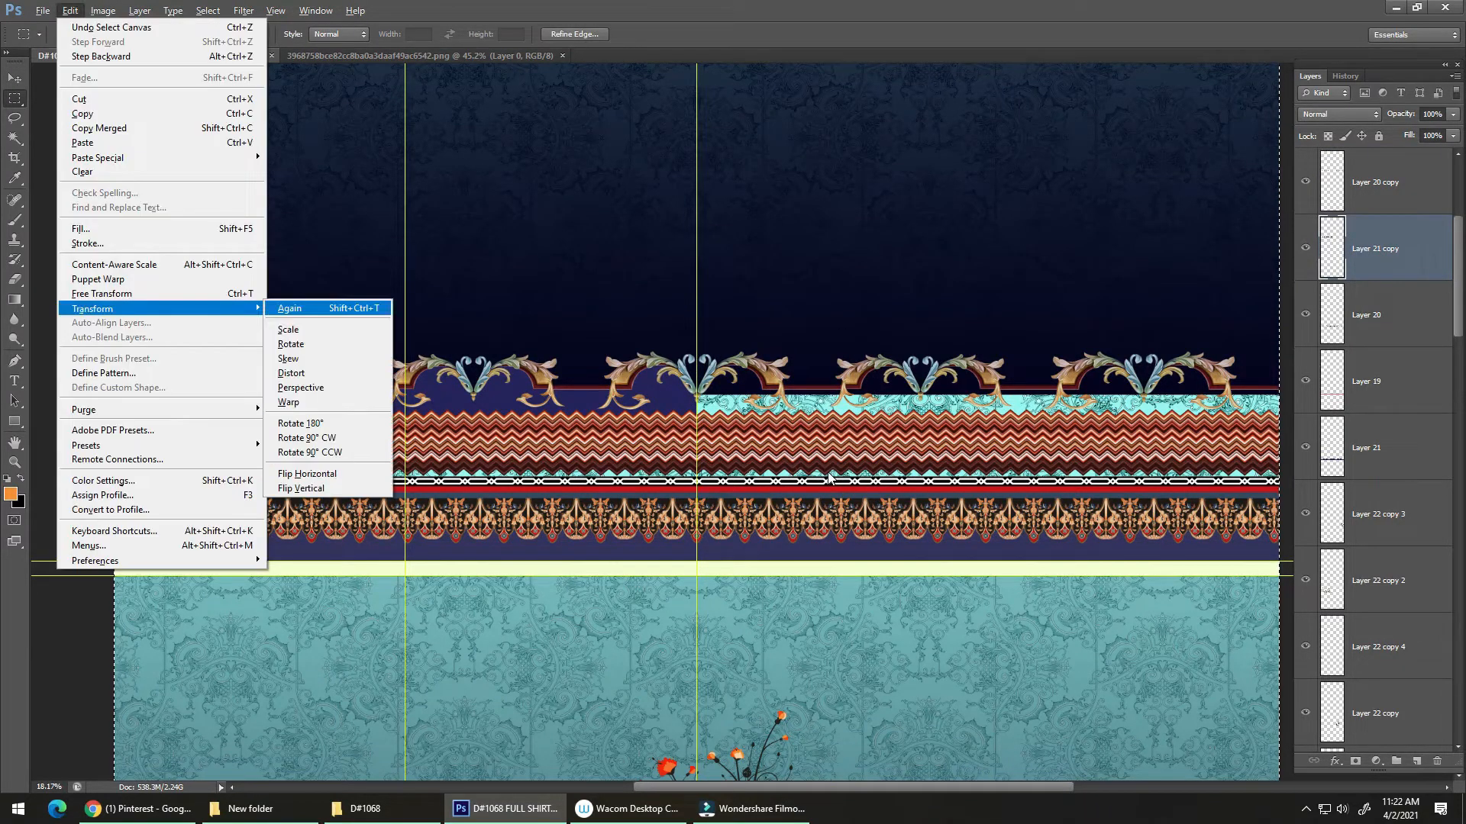
{"action": "key", "text": "alt+h"}
{"action": "key", "text": "ctrl+d"}
{"action": "key", "text": "ctrl+semicolon"}
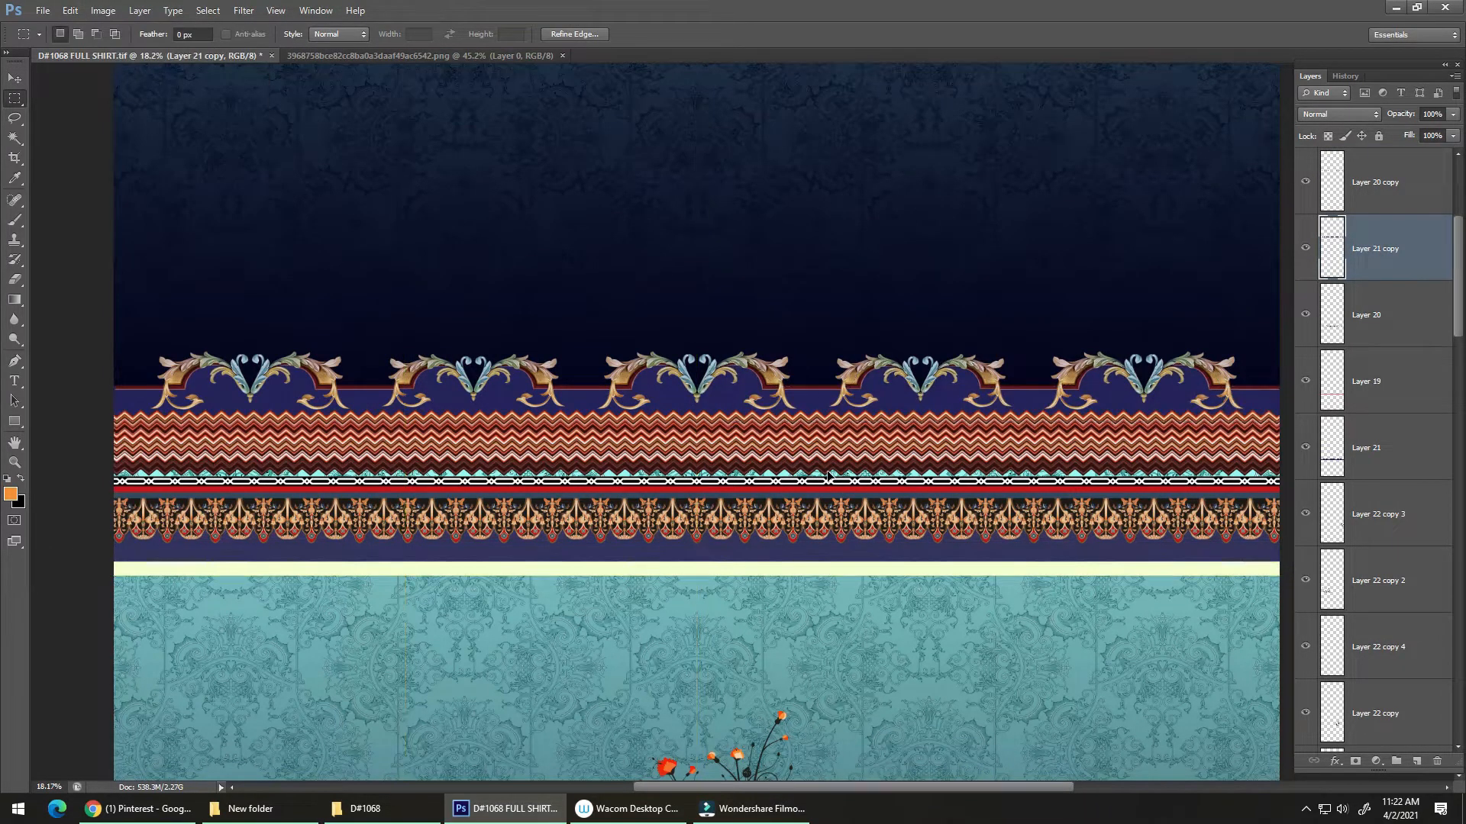
- Save the shirt design file
{"action": "scroll", "coordinate": [733, 454], "scroll_direction": "down", "scroll_amount": 6}
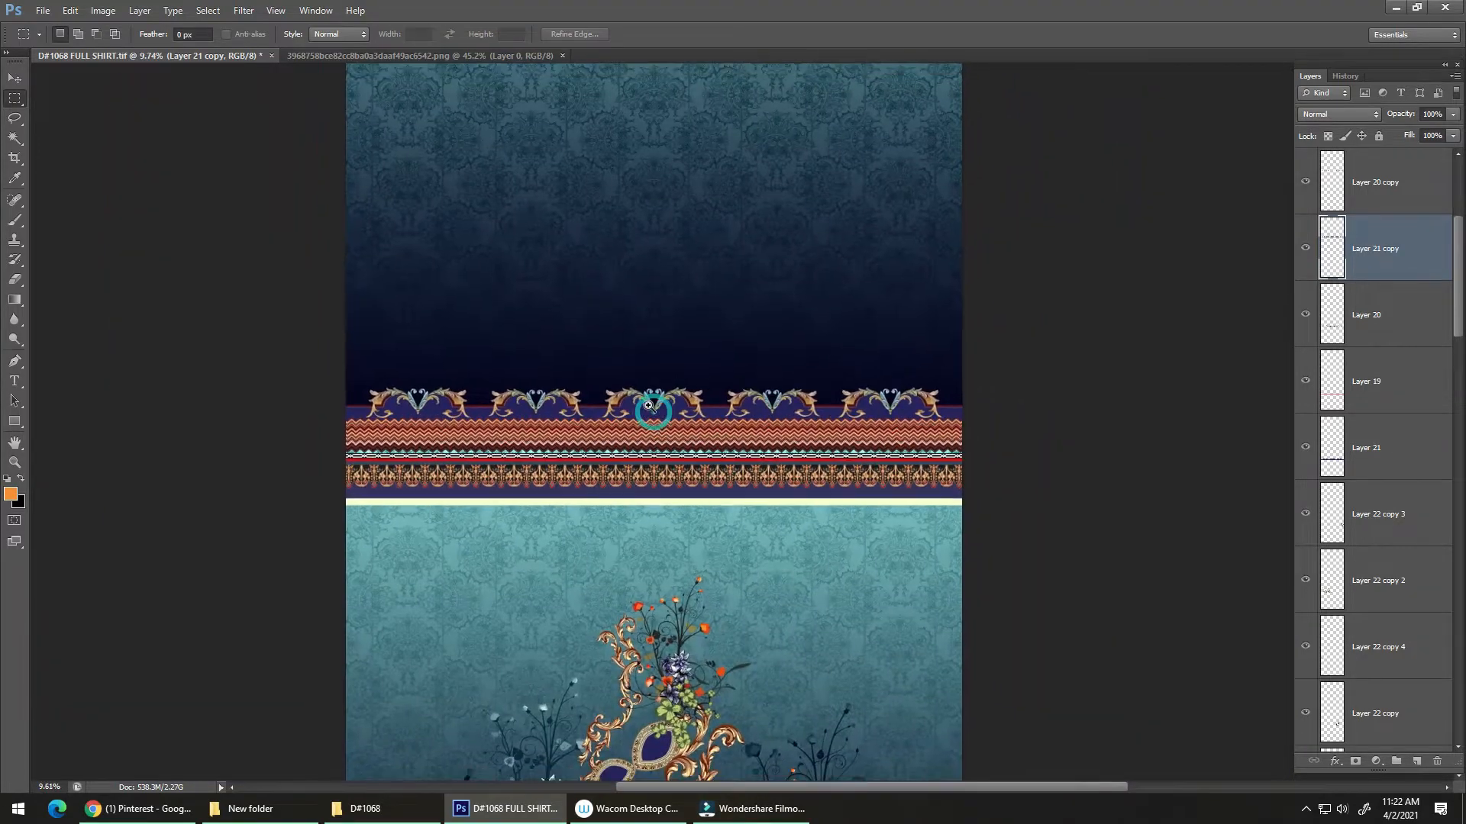
{"action": "scroll", "coordinate": [649, 538], "scroll_direction": "up", "scroll_amount": 1}
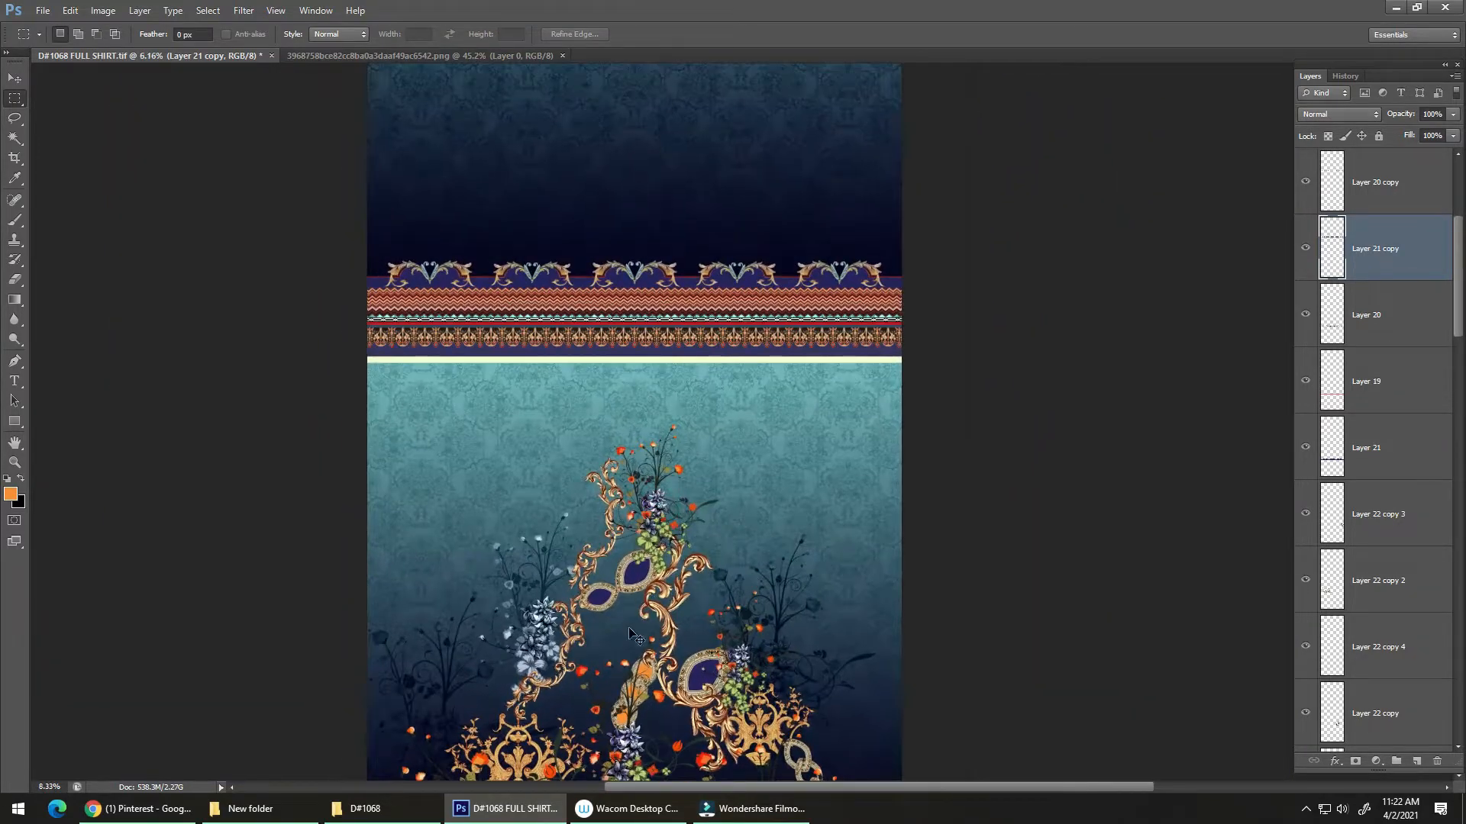
{"action": "key", "text": "ctrl+s"}
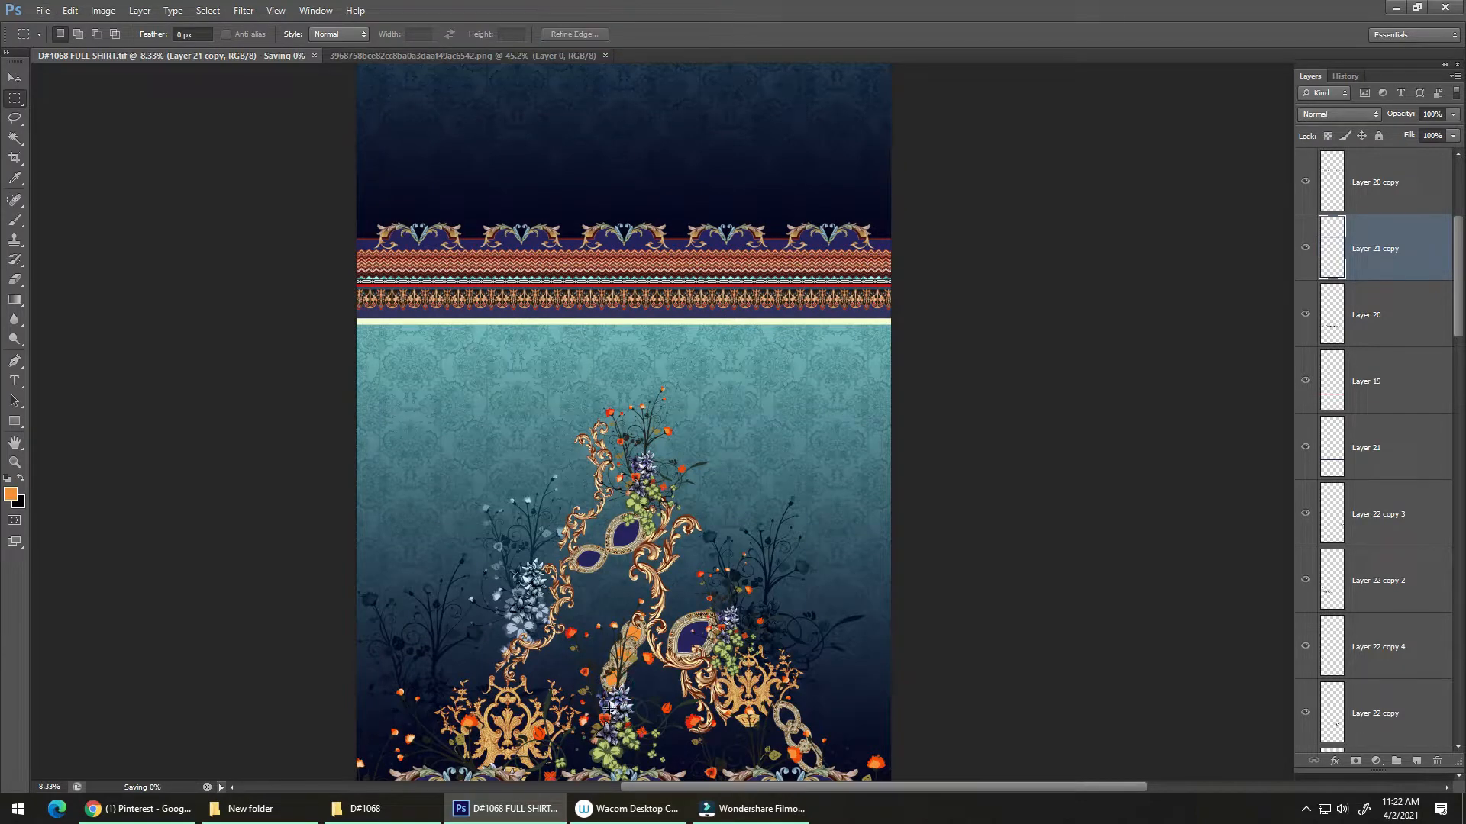
- Copy the flower cluster from the bottom centre of the lower panel to the dark area above the upper border
{"action": "key", "text": "v"}
{"action": "left_click_drag", "start_coordinate": [605, 704], "coordinate": [592, 246]}
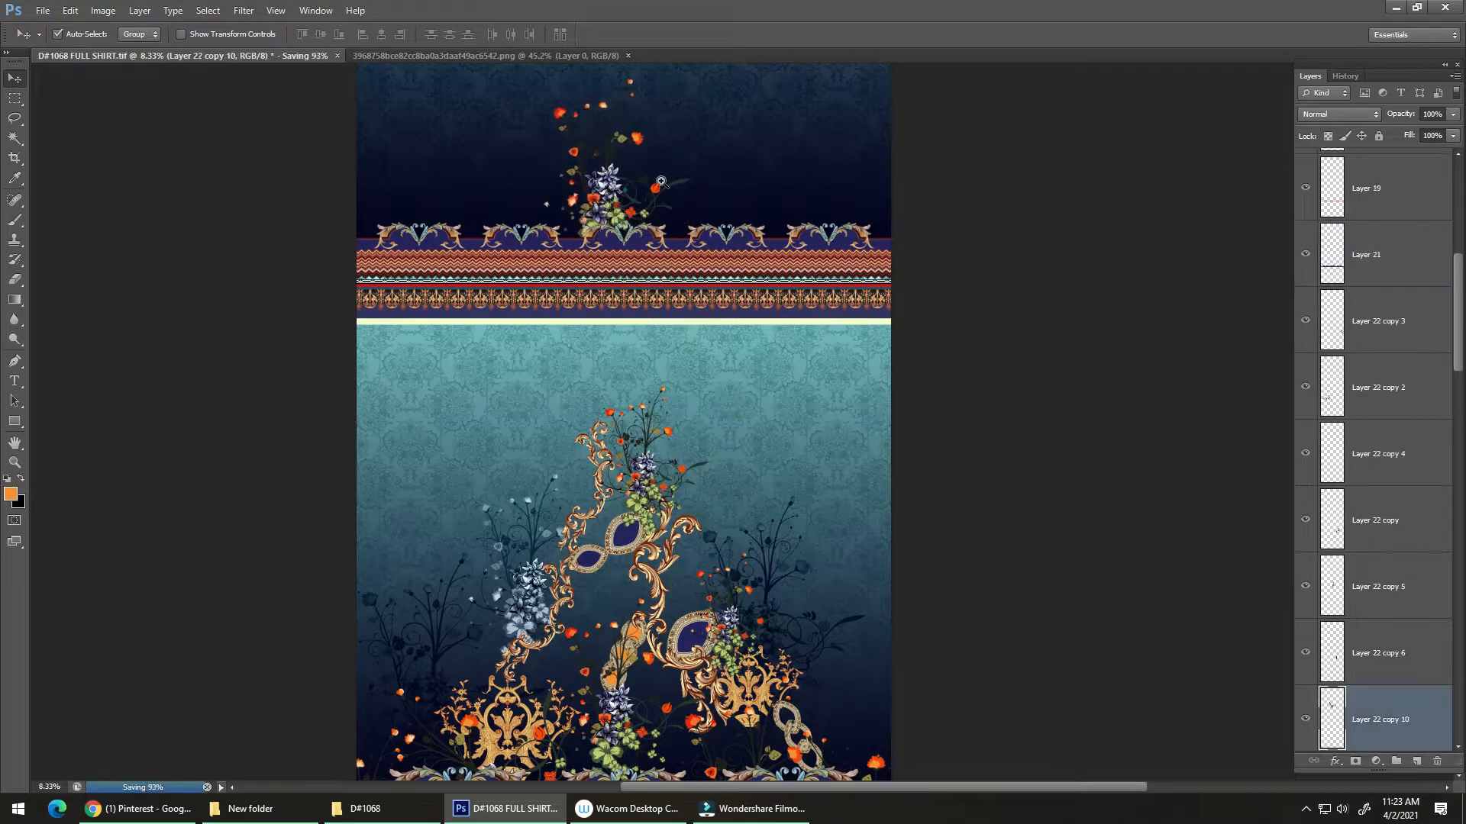
{"action": "scroll", "coordinate": [625, 196], "scroll_direction": "up", "scroll_amount": 10}
{"action": "left_click_drag", "start_coordinate": [671, 278], "coordinate": [627, 374]}
{"action": "left_click", "coordinate": [1306, 817]}
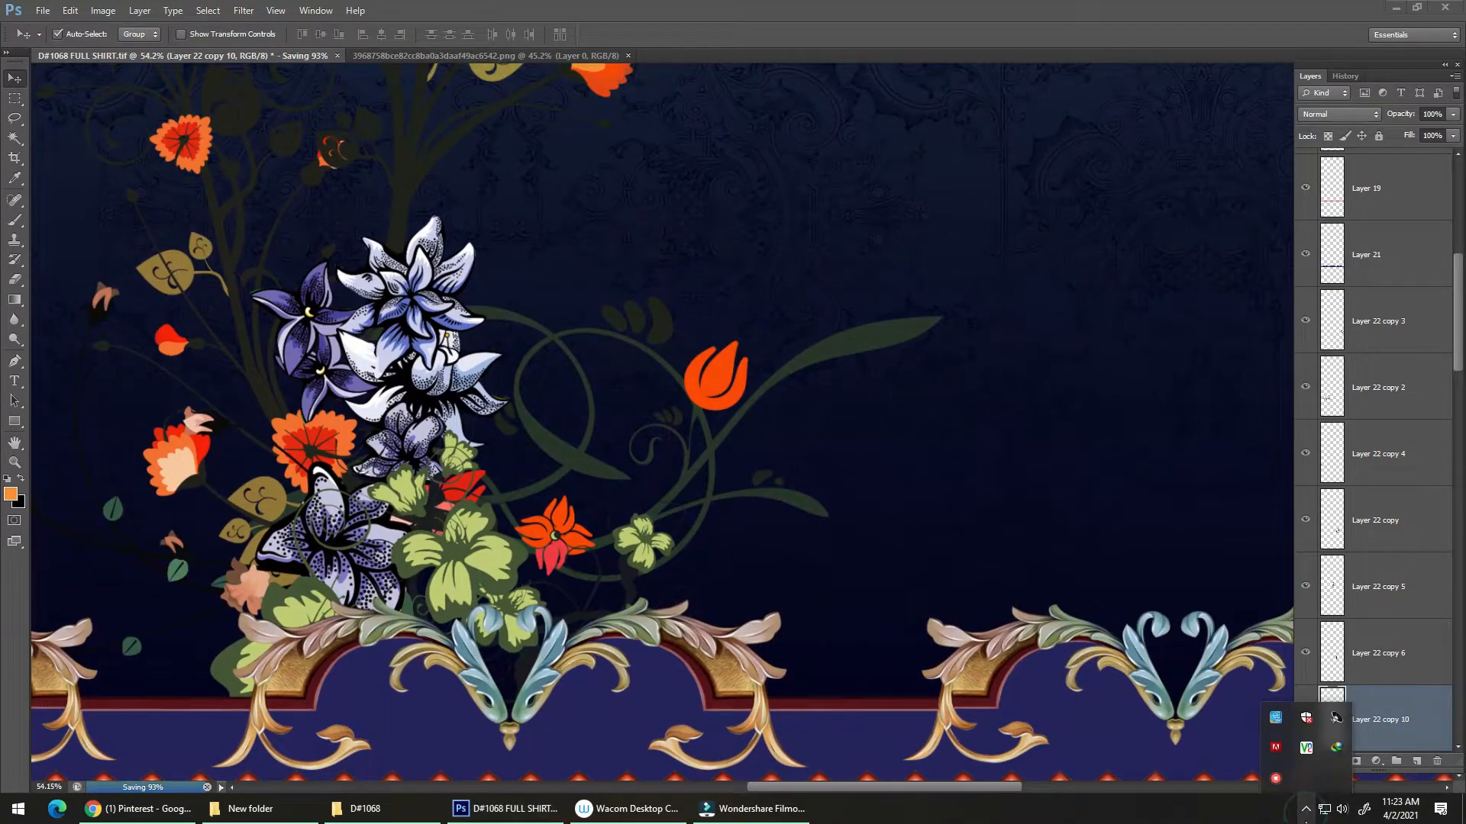
{"action": "left_click", "coordinate": [1306, 814]}
{"action": "left_click_drag", "start_coordinate": [610, 473], "coordinate": [563, 479]}
{"action": "key", "text": "ctrl+z"}
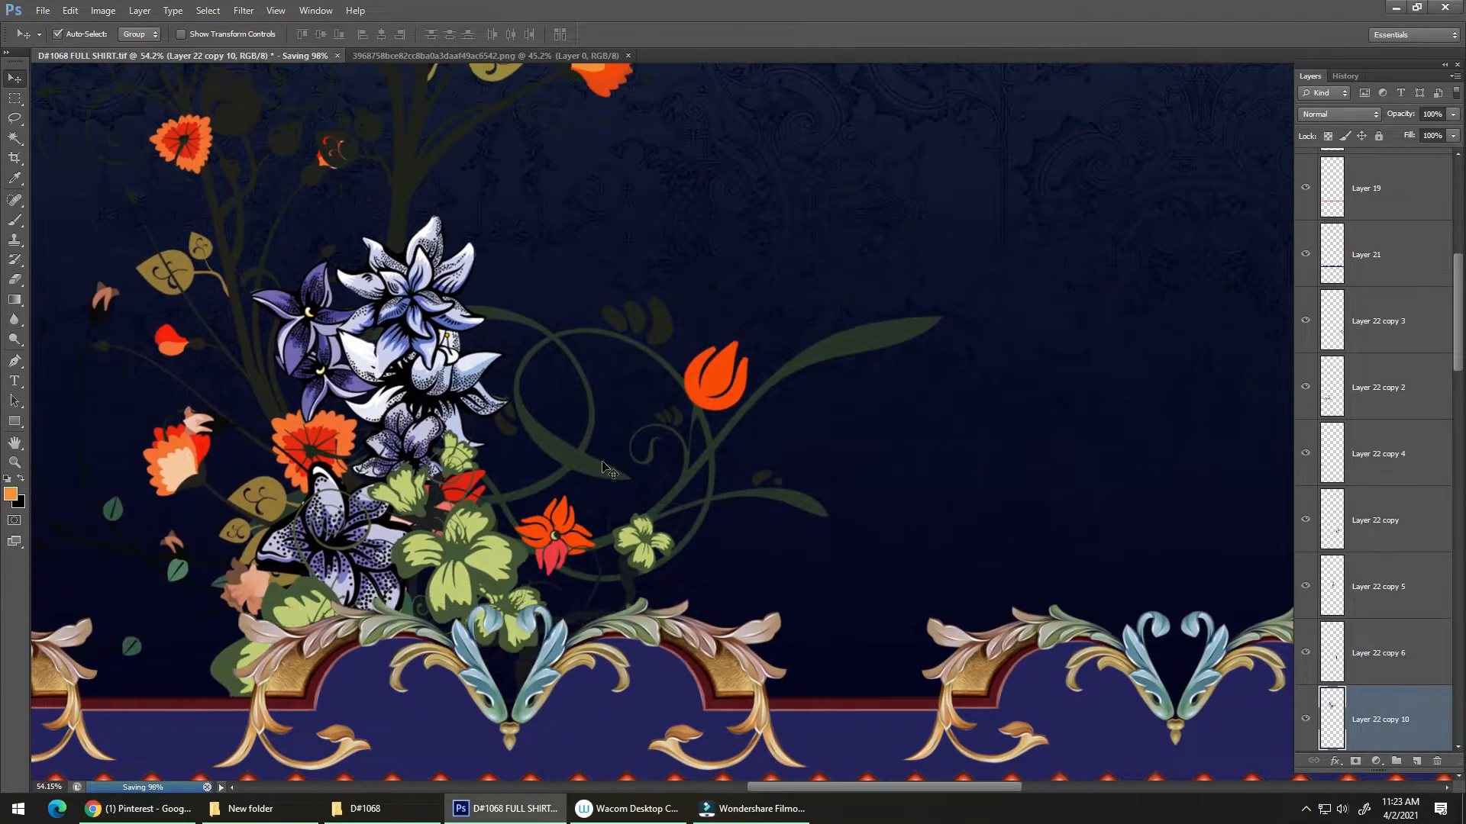
{"action": "left_click", "coordinate": [1308, 812]}
{"action": "right_click", "coordinate": [1278, 778]}
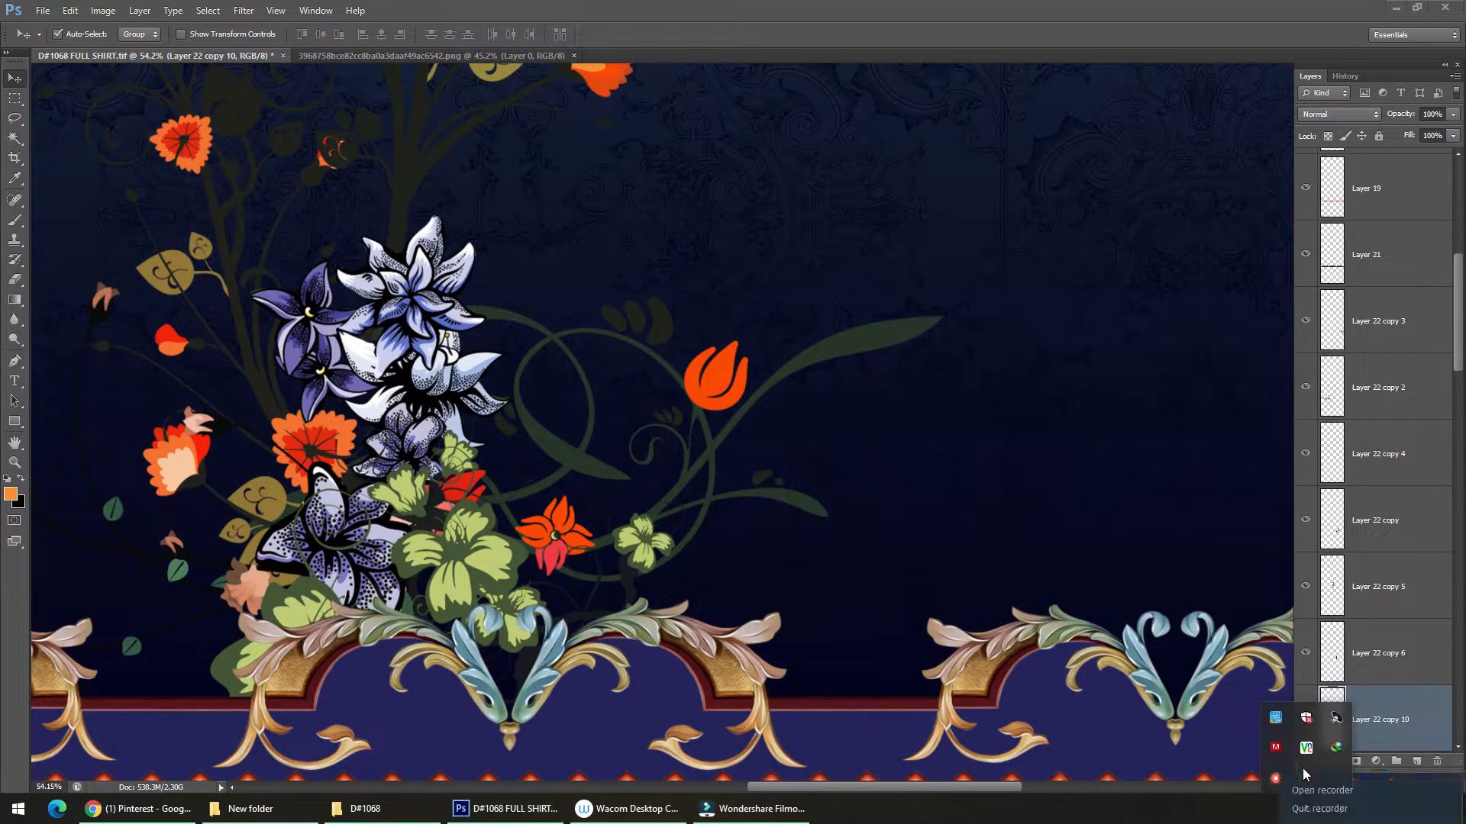
{"action": "left_click", "coordinate": [1321, 791]}
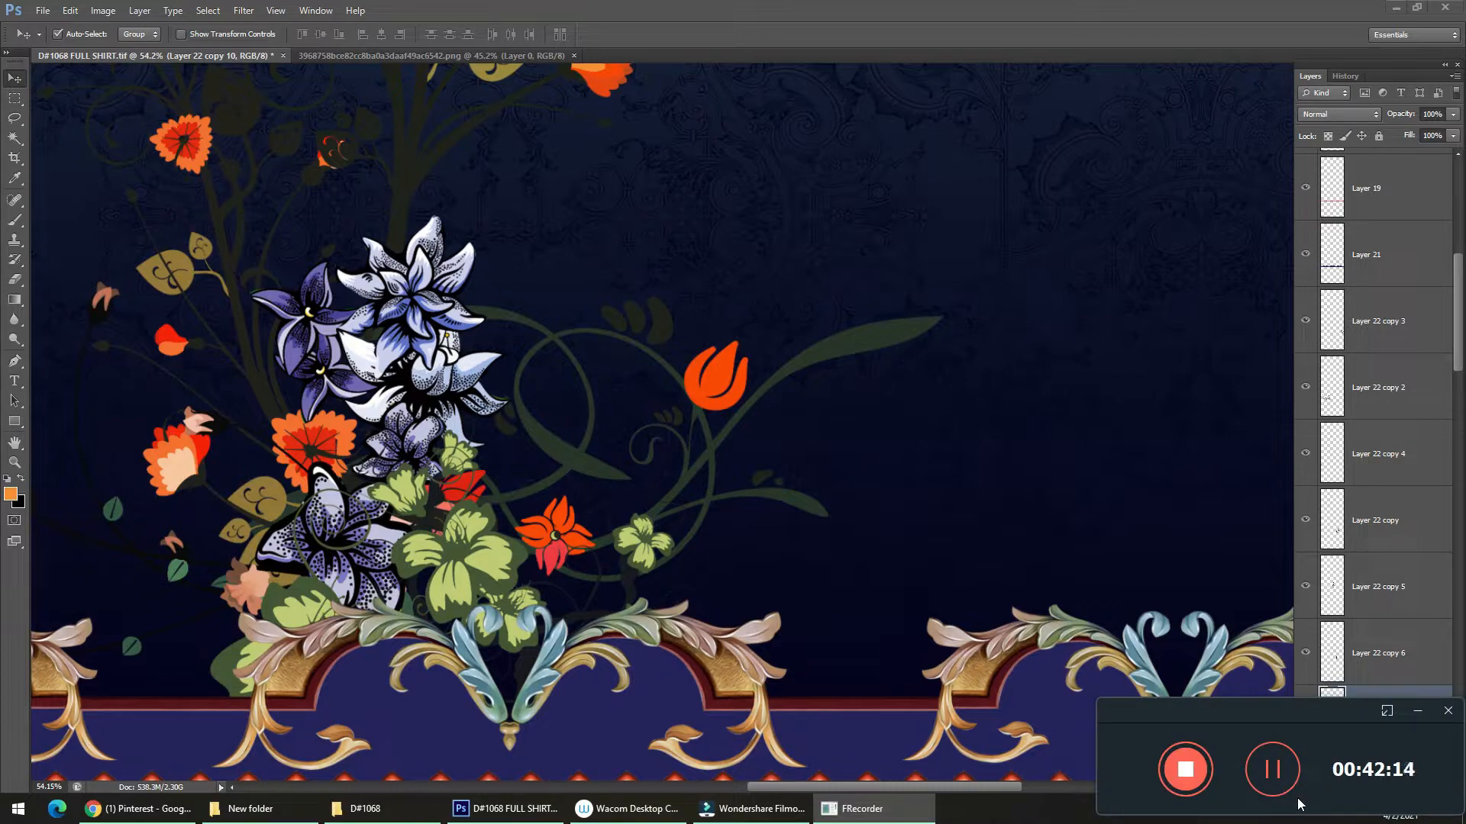
{"action": "left_click", "coordinate": [1415, 714]}
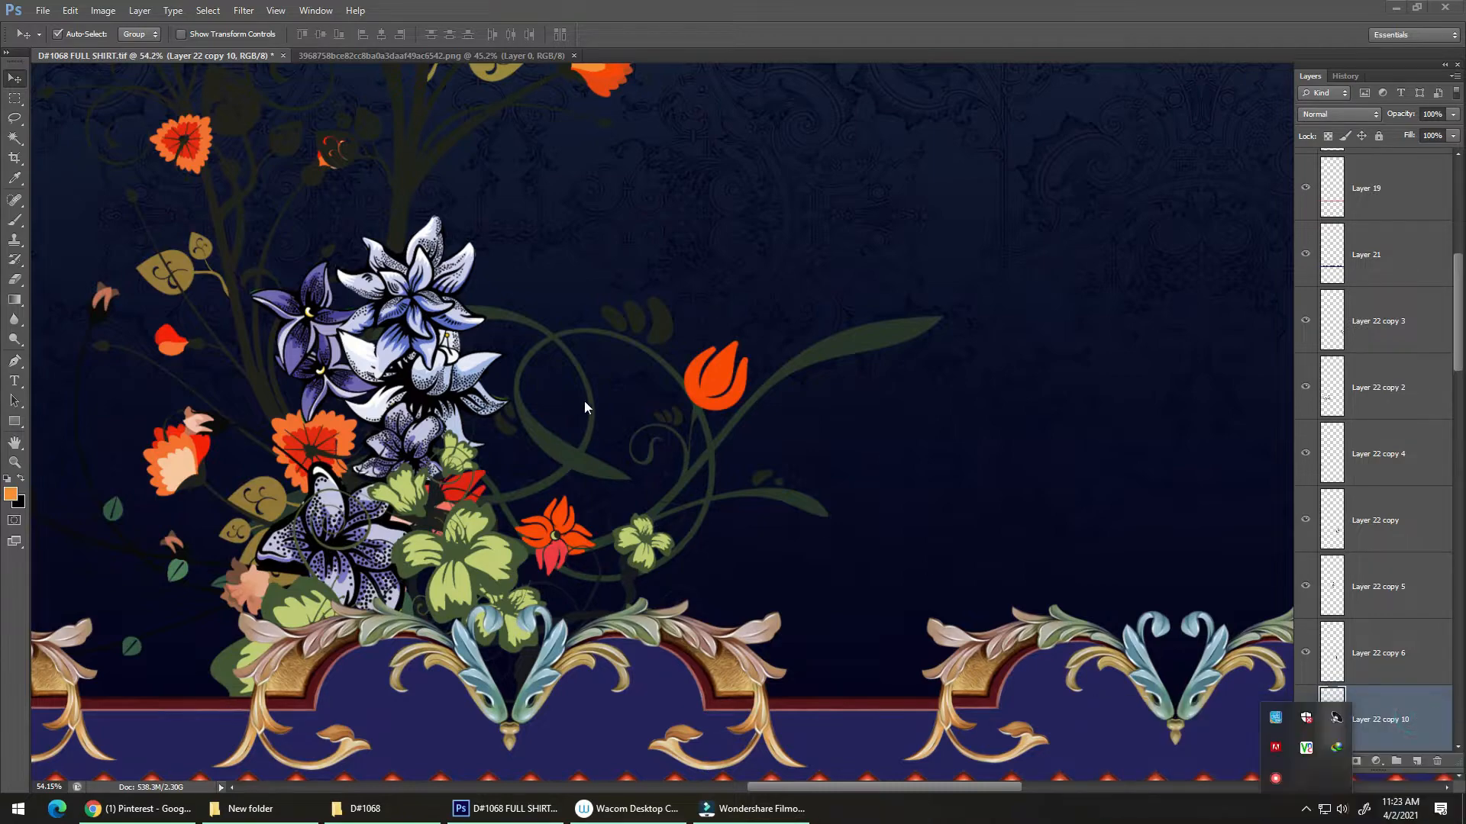
- Shift the copied flower cluster left and set its base behind the upper scroll border, between the second and middle motifs
{"action": "left_click_drag", "start_coordinate": [607, 396], "coordinate": [555, 401]}
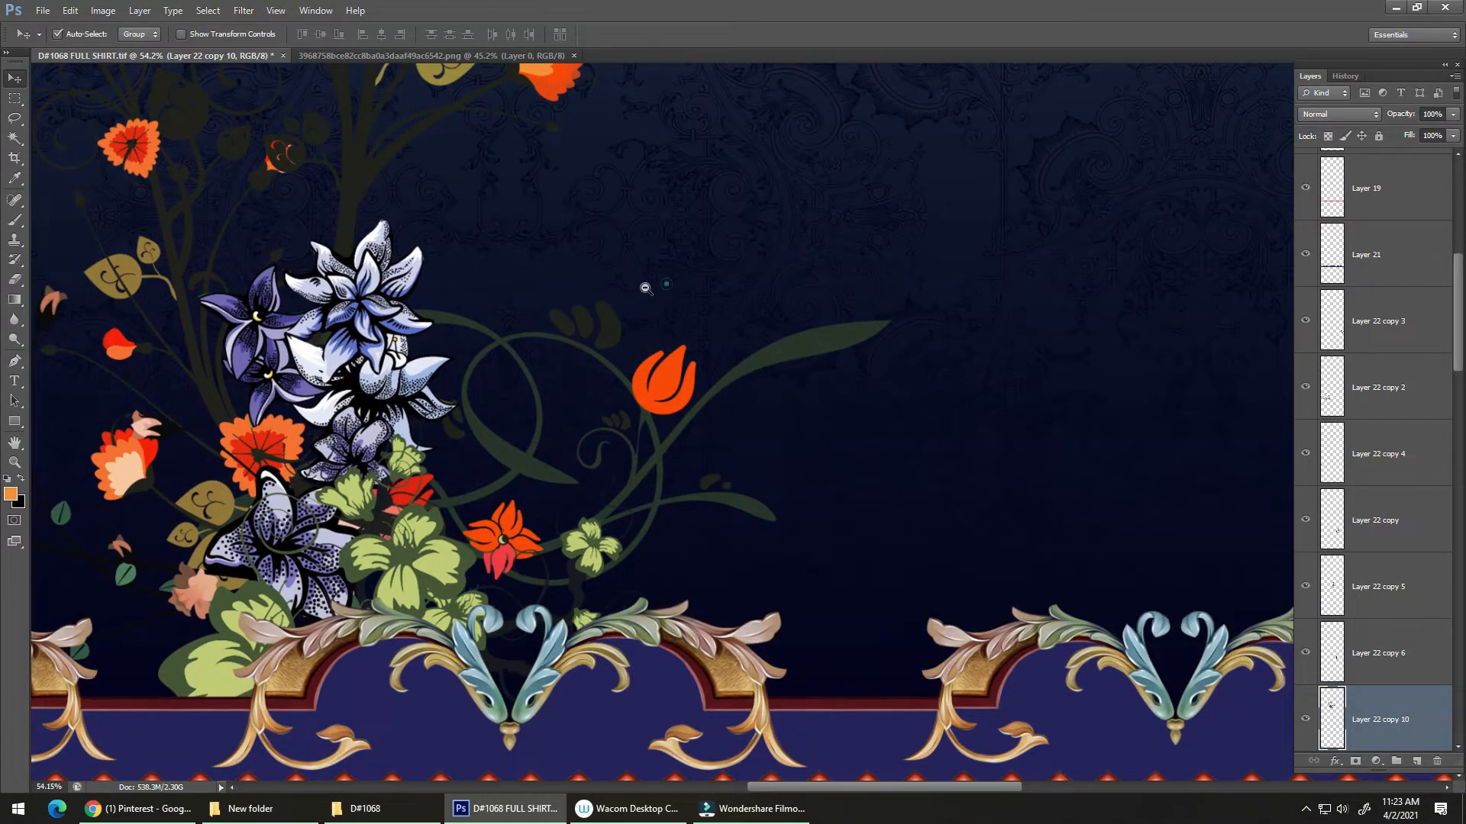
{"action": "left_click_drag", "start_coordinate": [645, 289], "coordinate": [504, 292]}
{"action": "left_click_drag", "start_coordinate": [584, 324], "coordinate": [567, 378]}
{"action": "scroll", "coordinate": [550, 453], "scroll_direction": "up", "scroll_amount": 3}
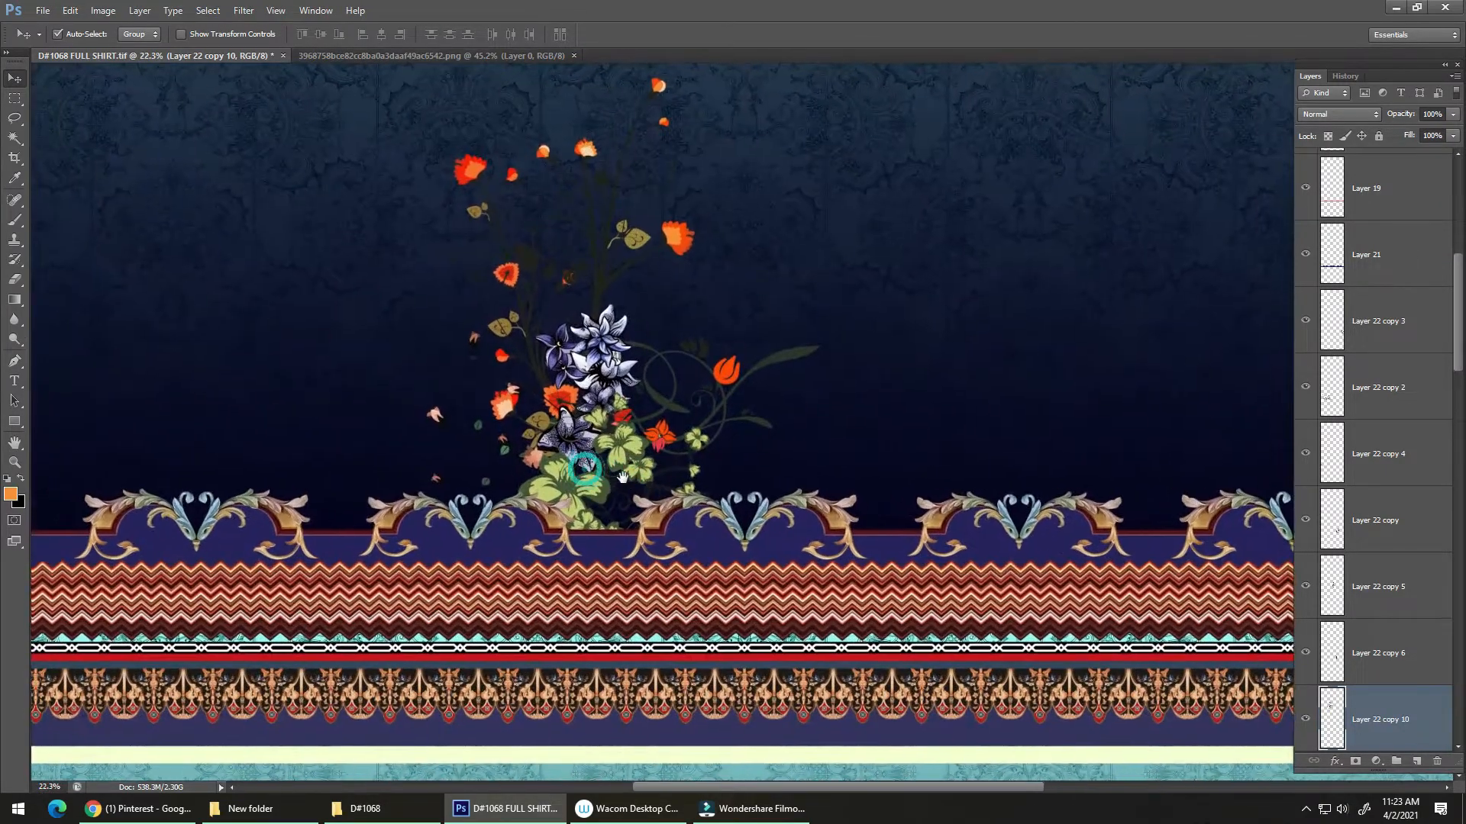
{"action": "scroll", "coordinate": [622, 477], "scroll_direction": "down", "scroll_amount": 3}
{"action": "left_click_drag", "start_coordinate": [620, 459], "coordinate": [631, 440]}
- Rotate the flower cluster about -33°, enlarge it to about 103.5% and tuck it down behind the upper scroll border
{"action": "key", "text": "ctrl+t"}
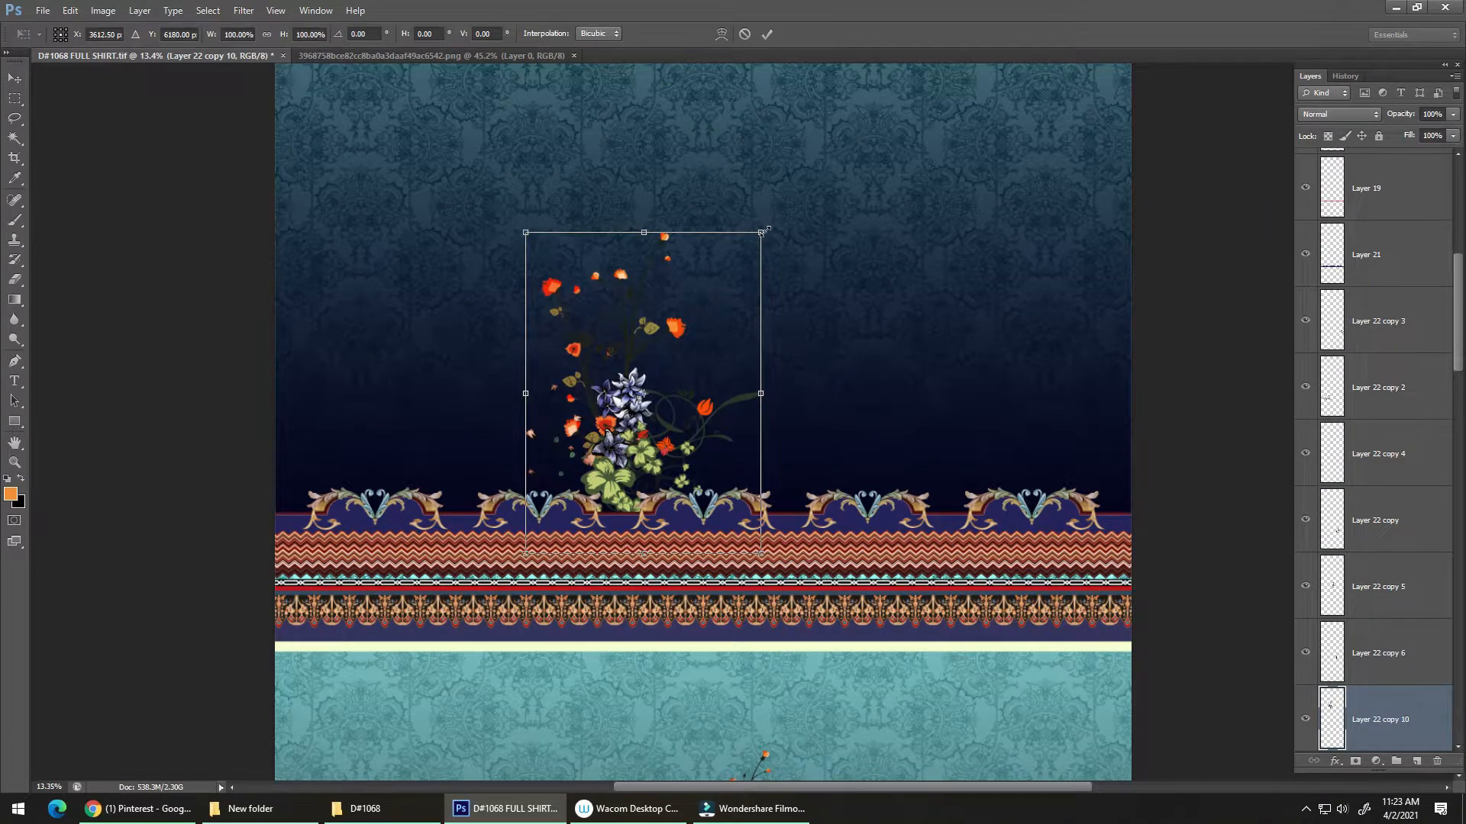
{"action": "left_click_drag", "start_coordinate": [761, 232], "coordinate": [717, 200]}
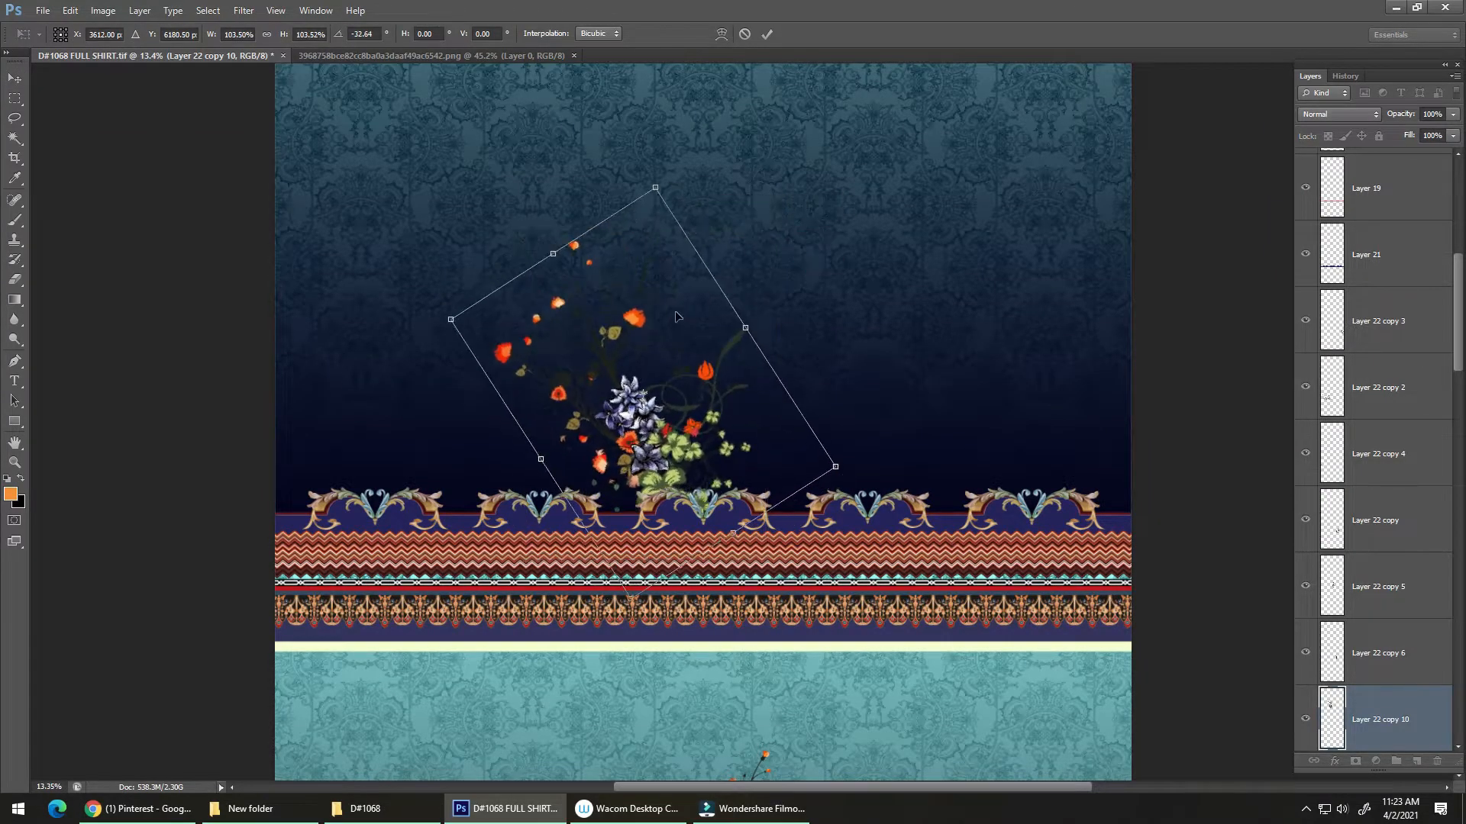
{"action": "left_click_drag", "start_coordinate": [677, 316], "coordinate": [625, 410]}
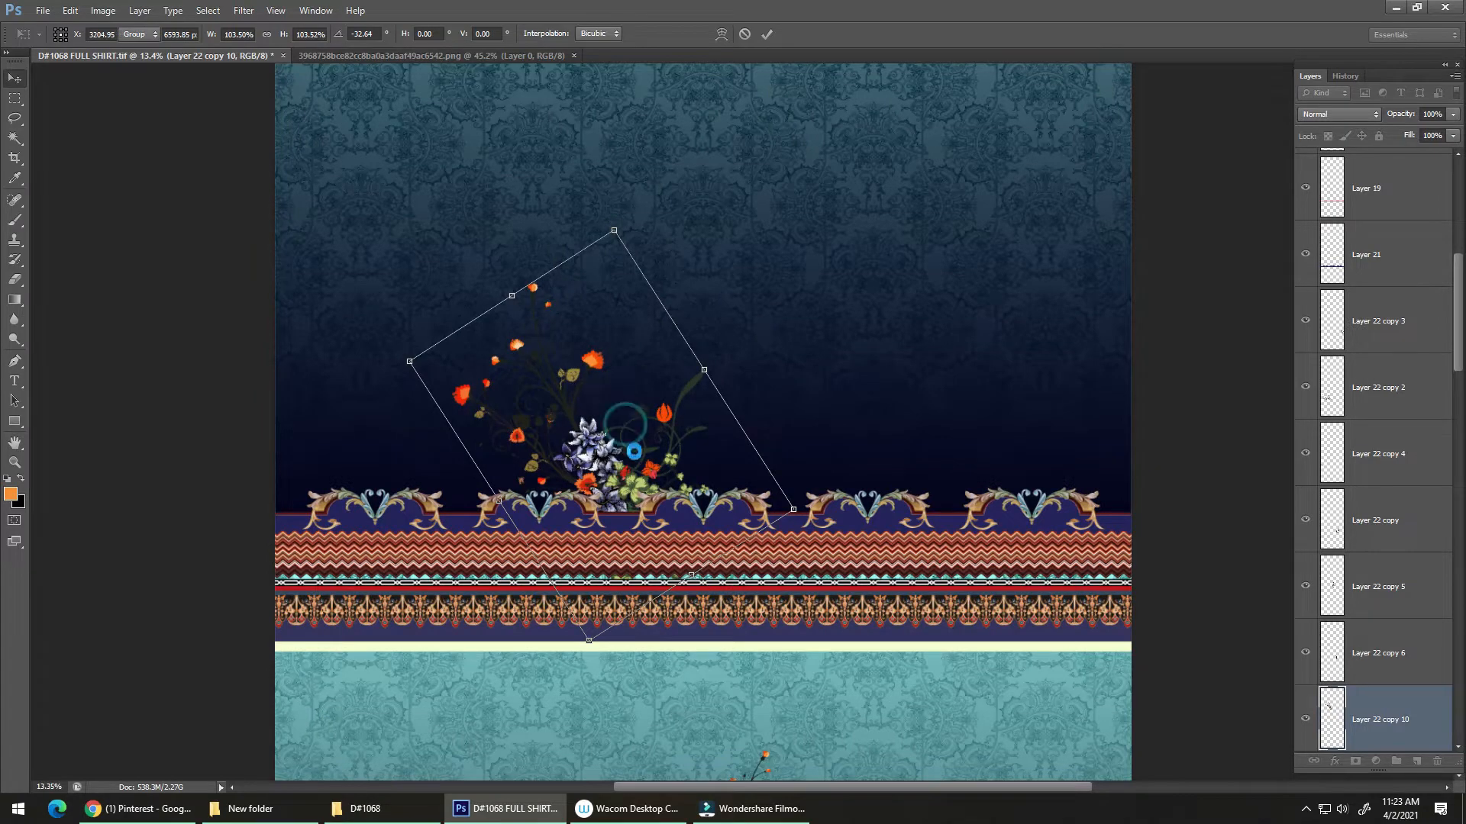
{"action": "double_click", "coordinate": [625, 425]}
{"action": "left_click_drag", "start_coordinate": [615, 499], "coordinate": [563, 489]}
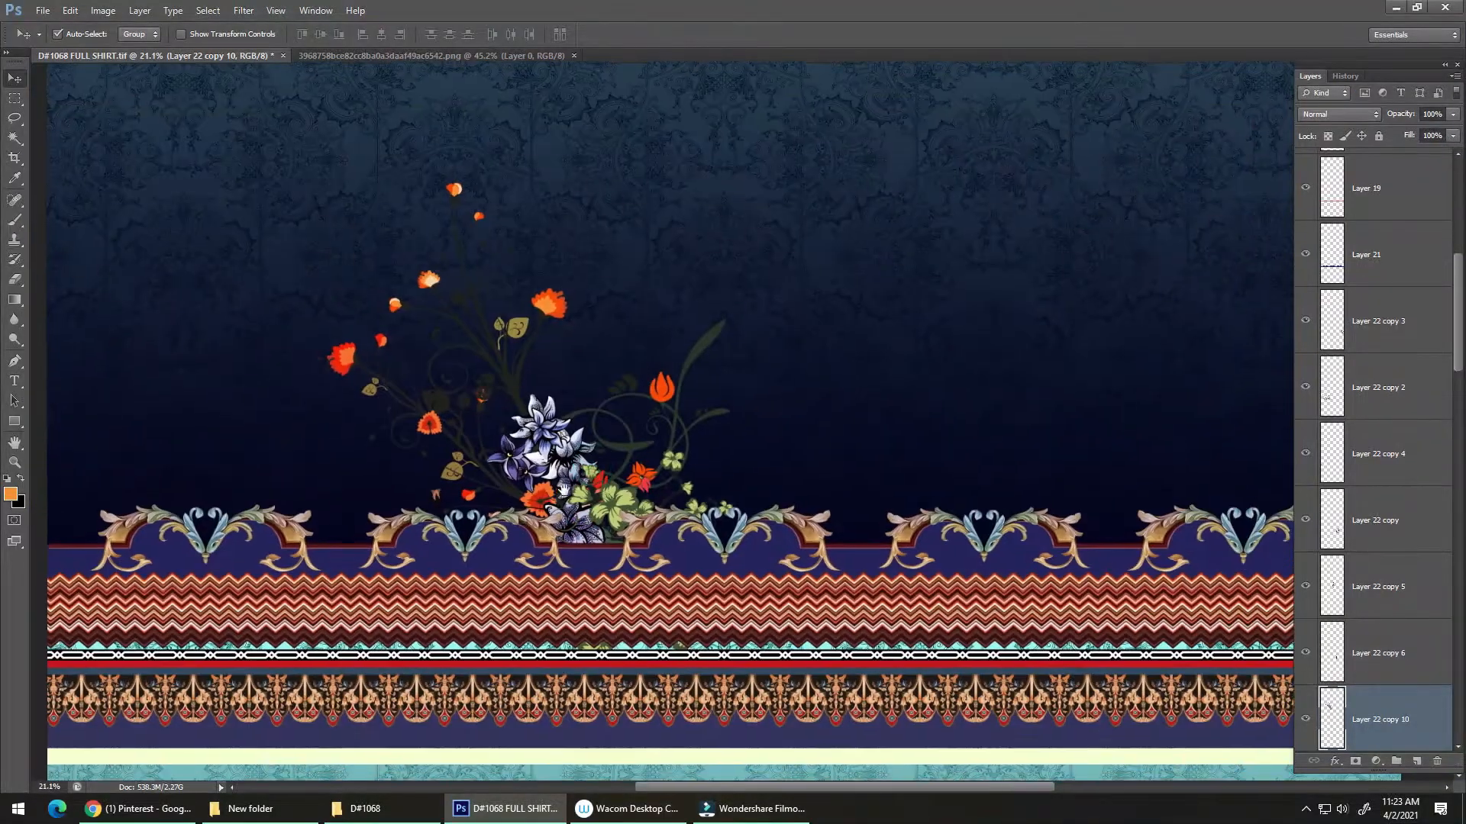
- Make a horizontally flipped copy of the flower cluster and place it on the right of the border's middle motif
{"action": "key", "text": "alt+e"}
{"action": "key", "text": "alt+a"}
{"action": "key", "text": "alt+h"}
{"action": "key", "text": "ctrl+t"}
{"action": "left_click_drag", "start_coordinate": [609, 419], "coordinate": [951, 402]}
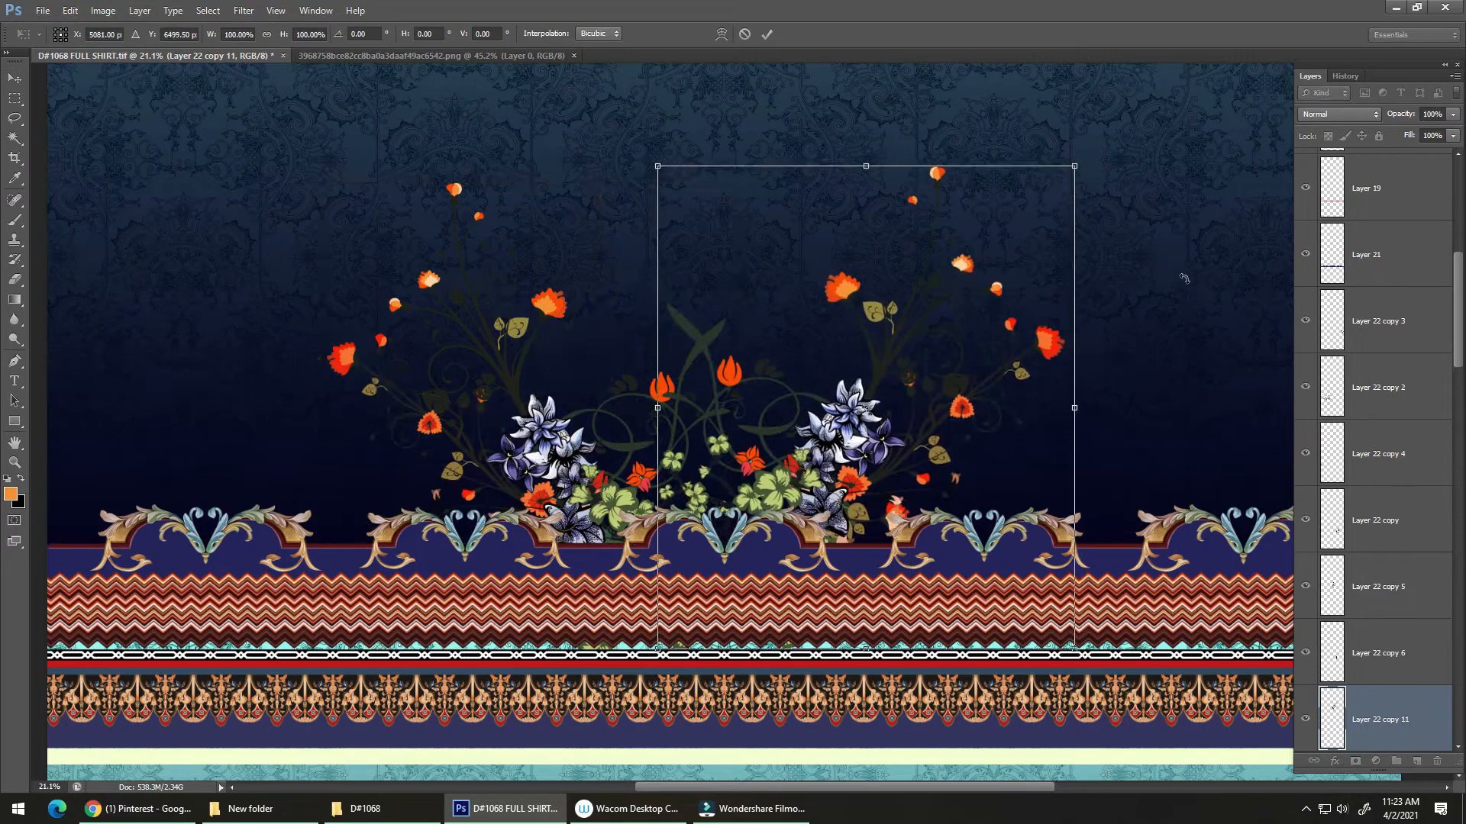
- Rotate the mirrored flower cluster about 29.6° and position it behind the border to balance the left cluster
{"action": "left_click_drag", "start_coordinate": [1184, 280], "coordinate": [1188, 419]}
{"action": "left_click_drag", "start_coordinate": [957, 365], "coordinate": [1003, 420]}
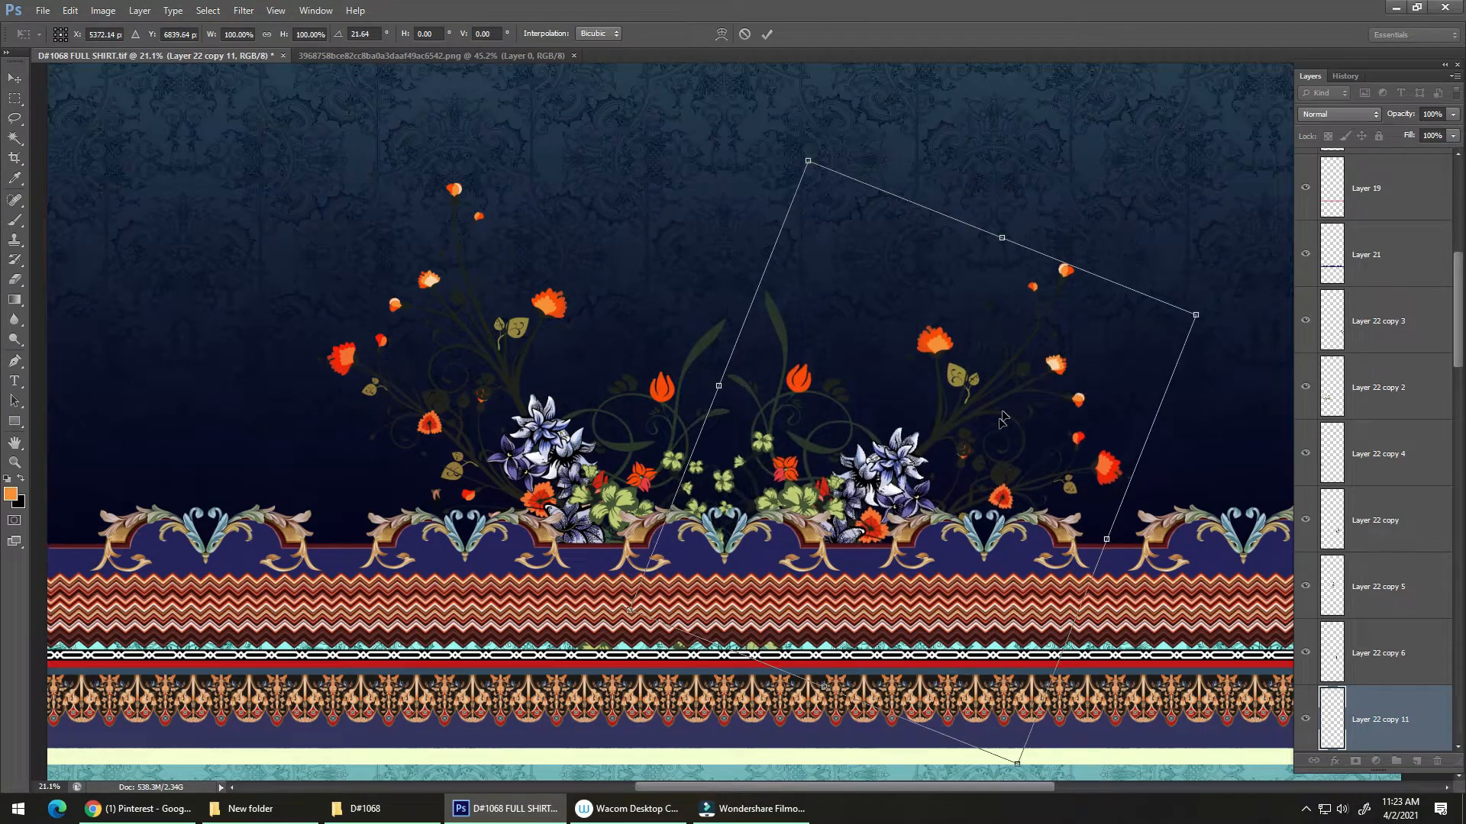
{"action": "left_click_drag", "start_coordinate": [1167, 477], "coordinate": [1162, 510]}
{"action": "left_click_drag", "start_coordinate": [1030, 458], "coordinate": [888, 408]}
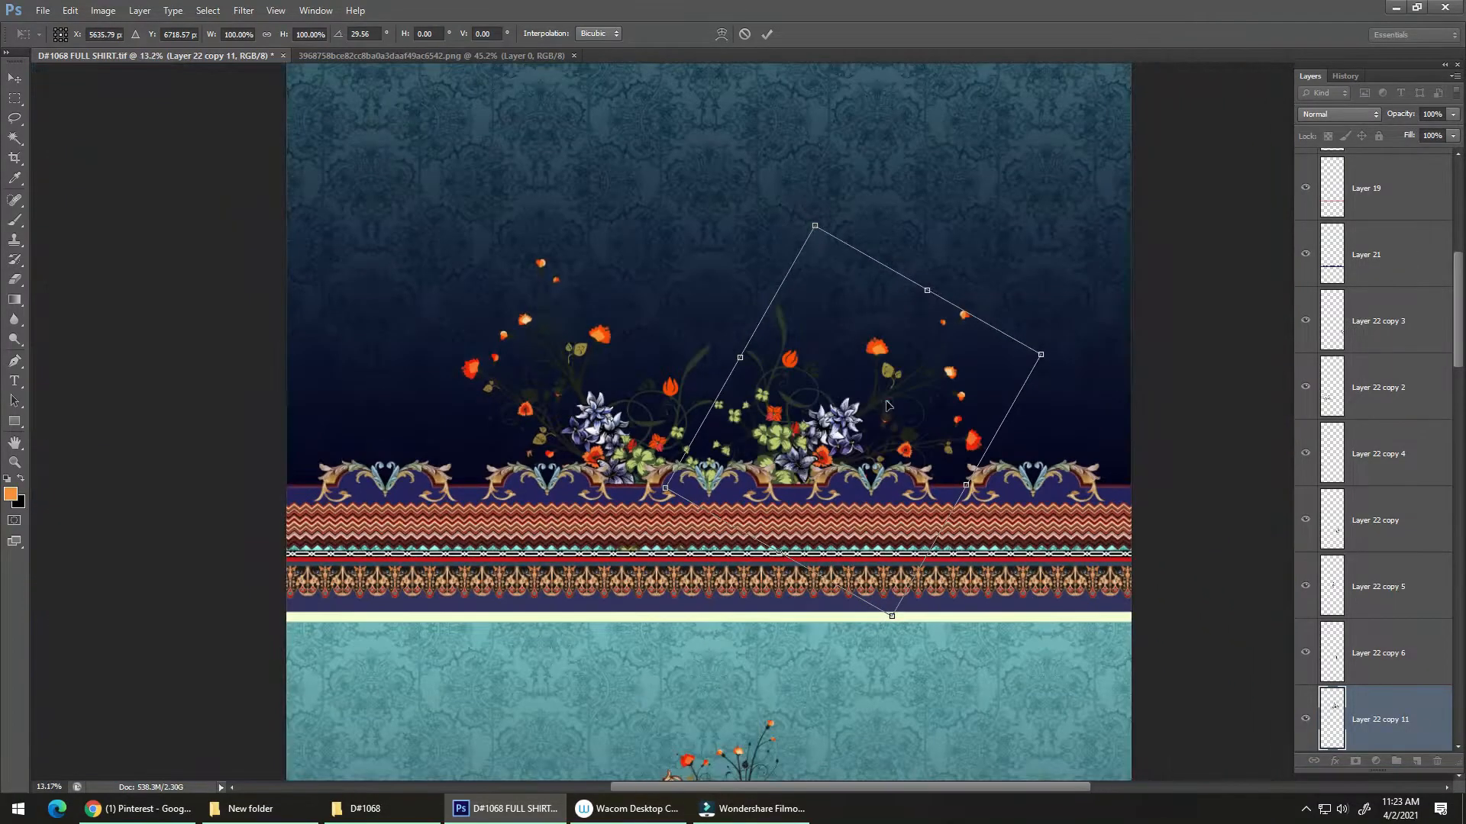
{"action": "double_click", "coordinate": [886, 403]}
- Try to place a copy of the gold leaf scroll from the lower panel near the upper border
{"action": "left_click_drag", "start_coordinate": [830, 506], "coordinate": [795, 386]}
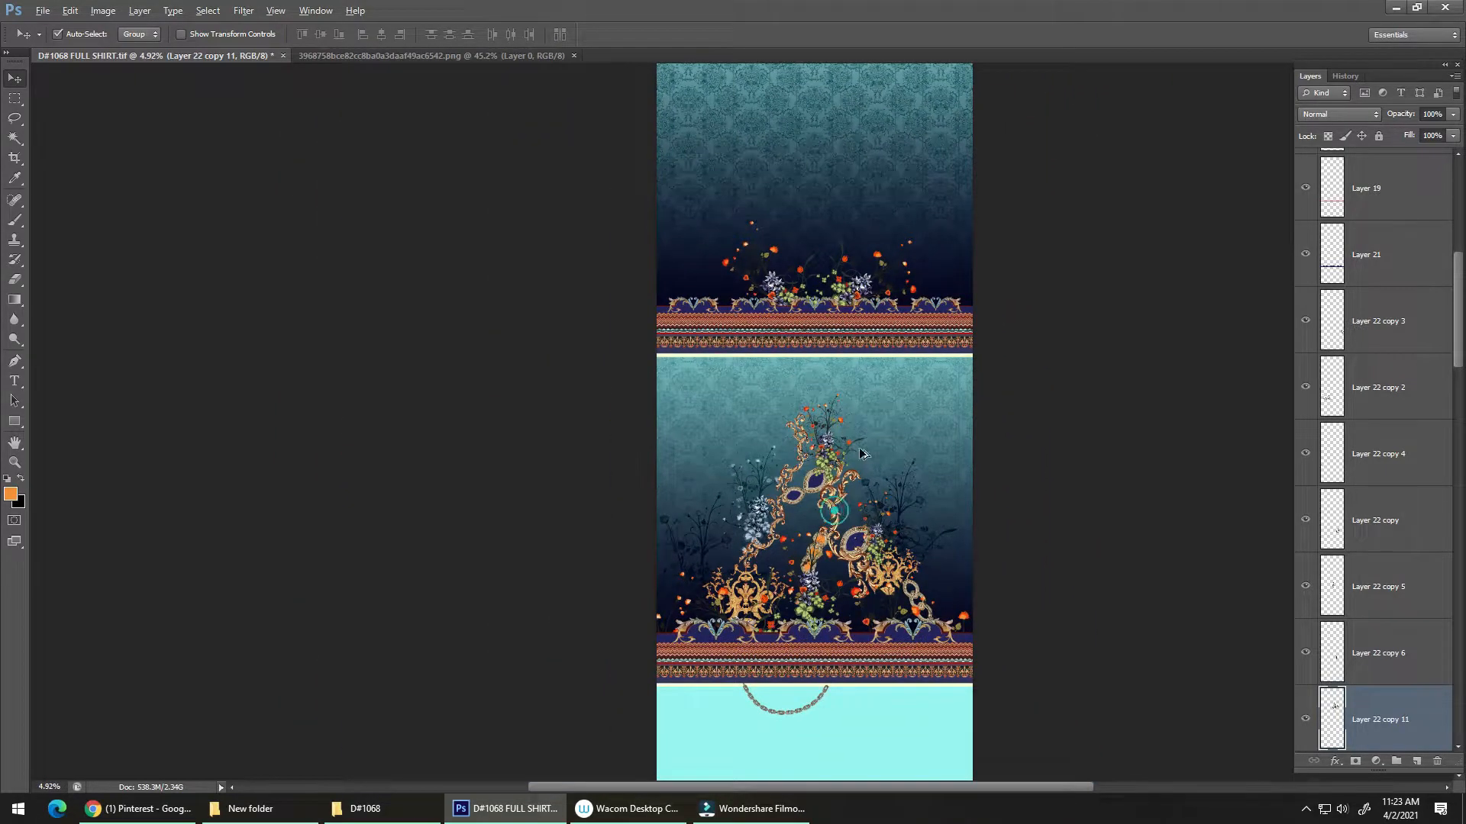
{"action": "left_click_drag", "start_coordinate": [860, 453], "coordinate": [899, 342]}
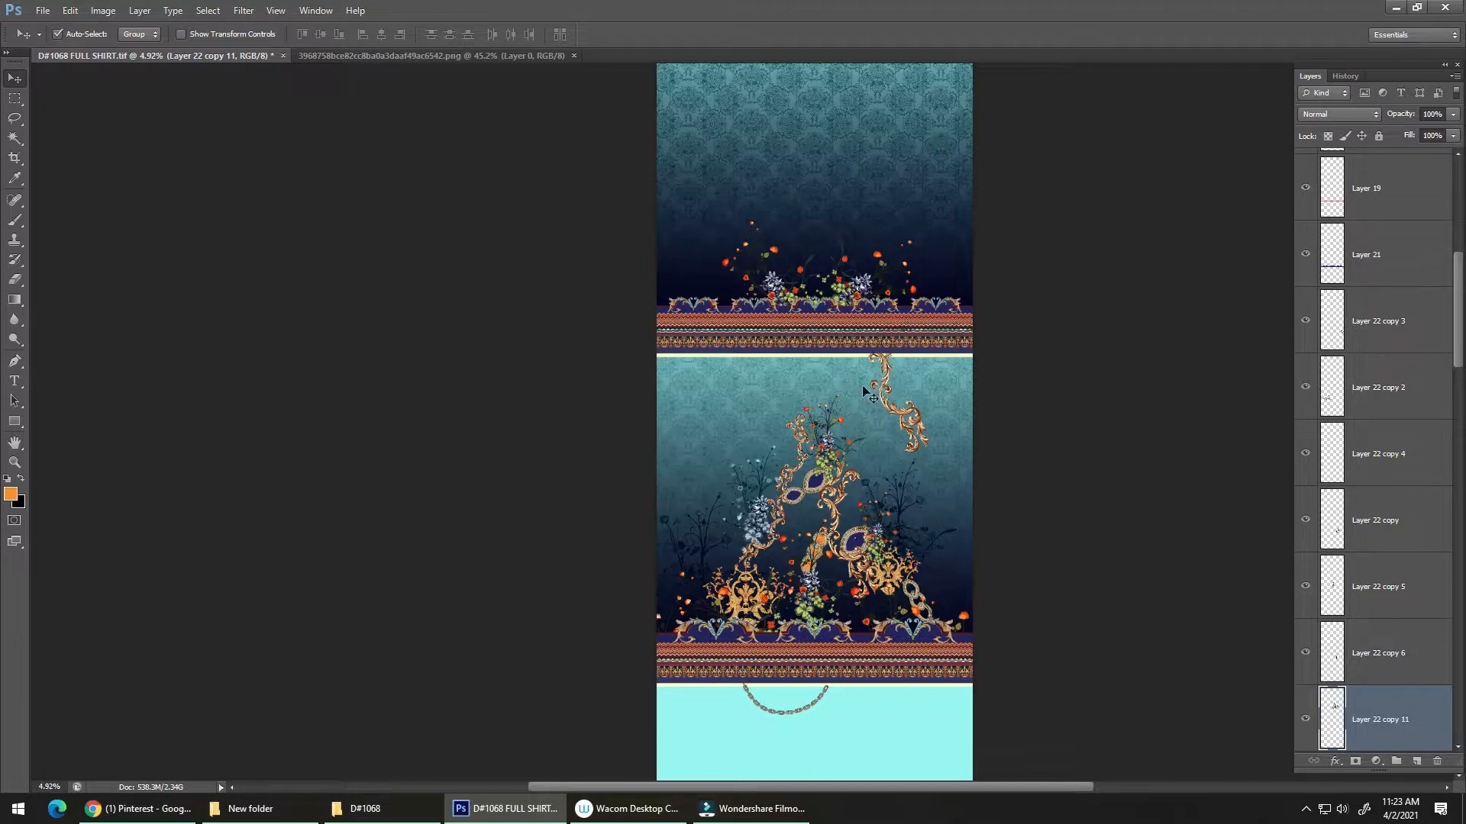
{"action": "left_click", "coordinate": [784, 527]}
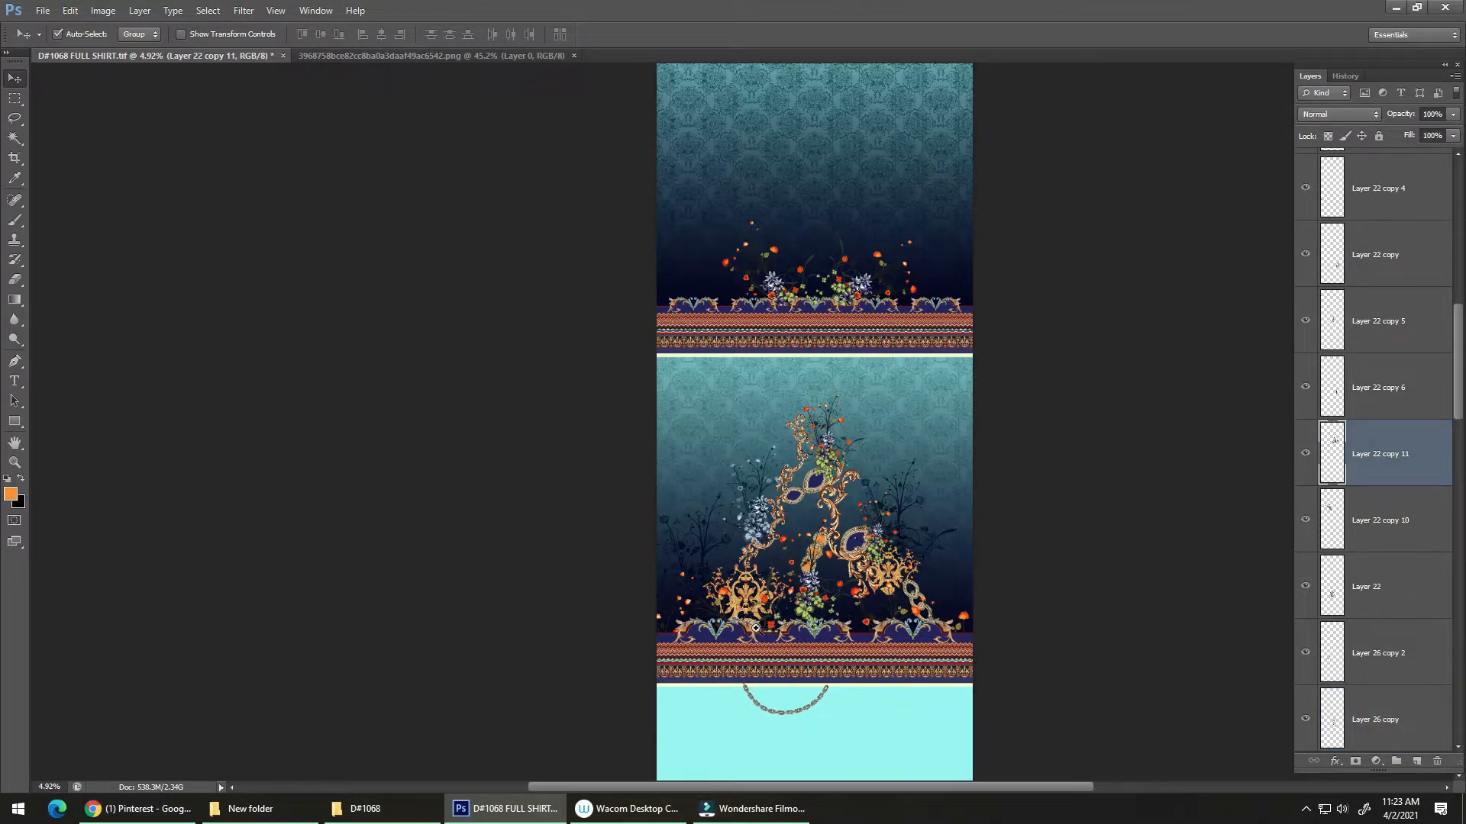
- Copy the gold damask ornament from the lower panel's left side up behind the left part of the upper scroll border
{"action": "scroll", "coordinate": [756, 628], "scroll_direction": "up", "scroll_amount": 3}
{"action": "left_click_drag", "start_coordinate": [767, 491], "coordinate": [633, 606]}
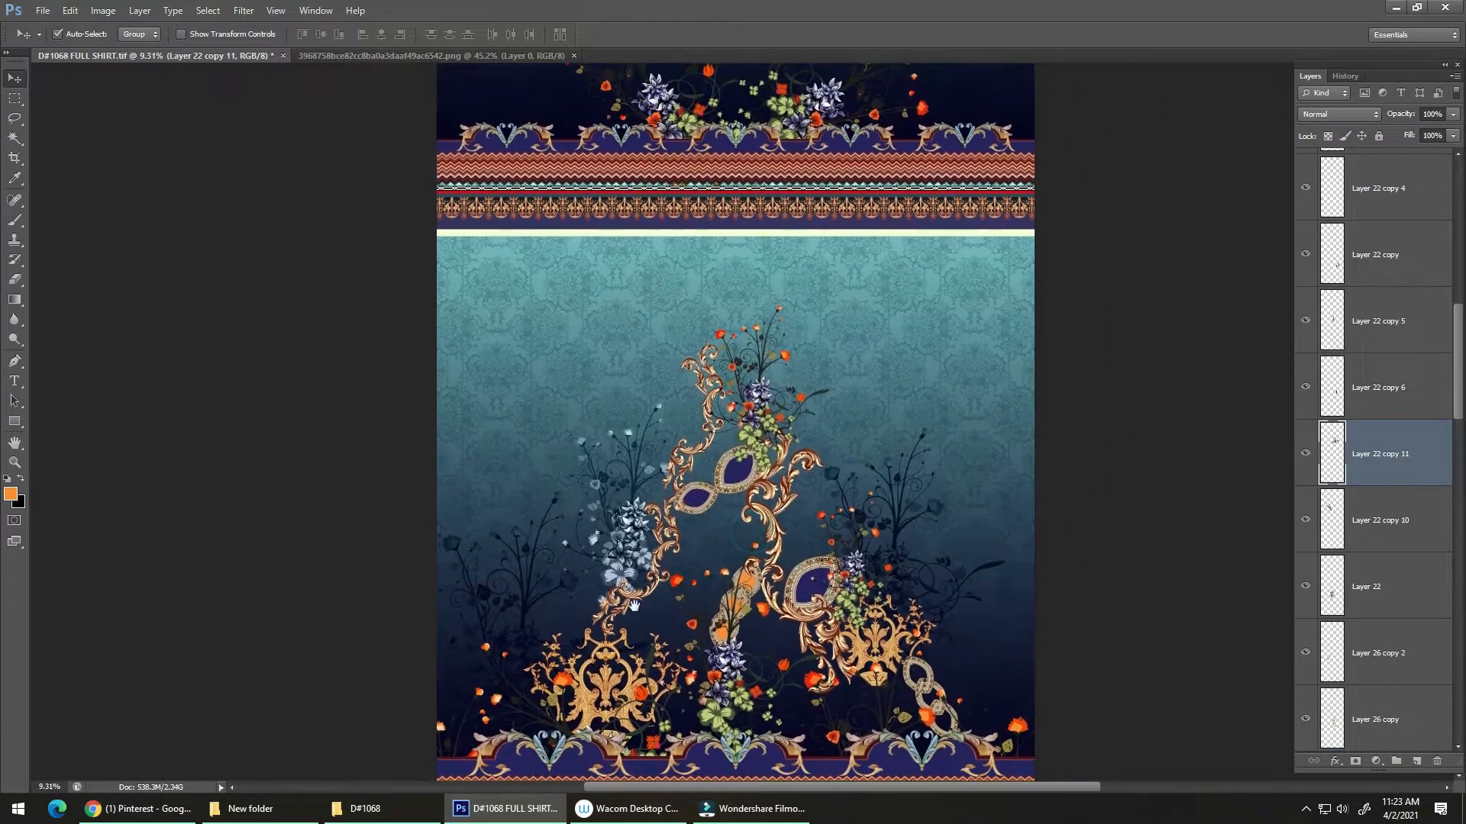
{"action": "left_click_drag", "start_coordinate": [608, 687], "coordinate": [552, 150]}
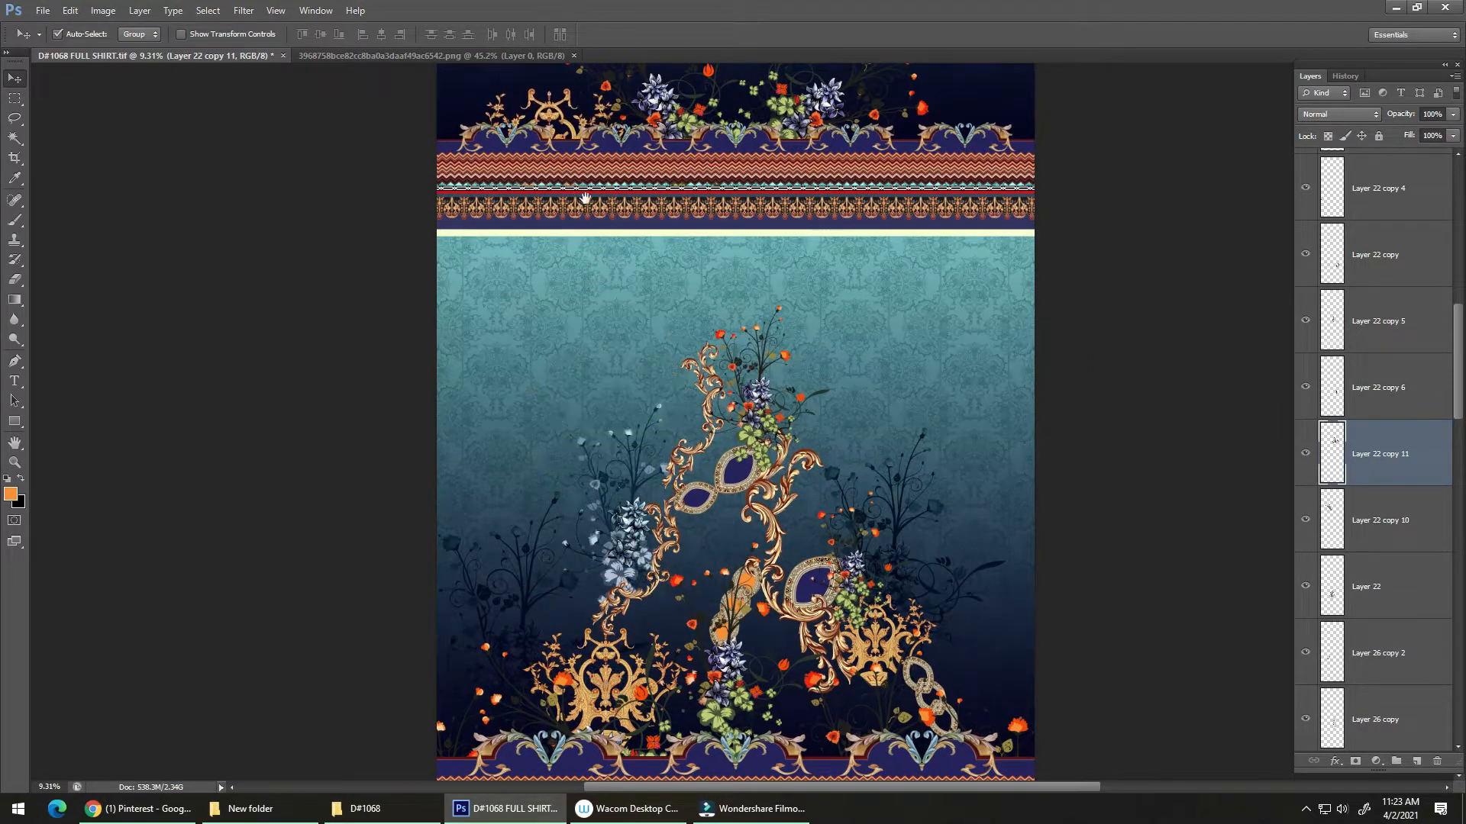
- Move the gold damask ornament along the upper border to sit between the two flower clusters
{"action": "left_click_drag", "start_coordinate": [585, 198], "coordinate": [556, 456]}
{"action": "scroll", "coordinate": [562, 347], "scroll_direction": "up", "scroll_amount": 2}
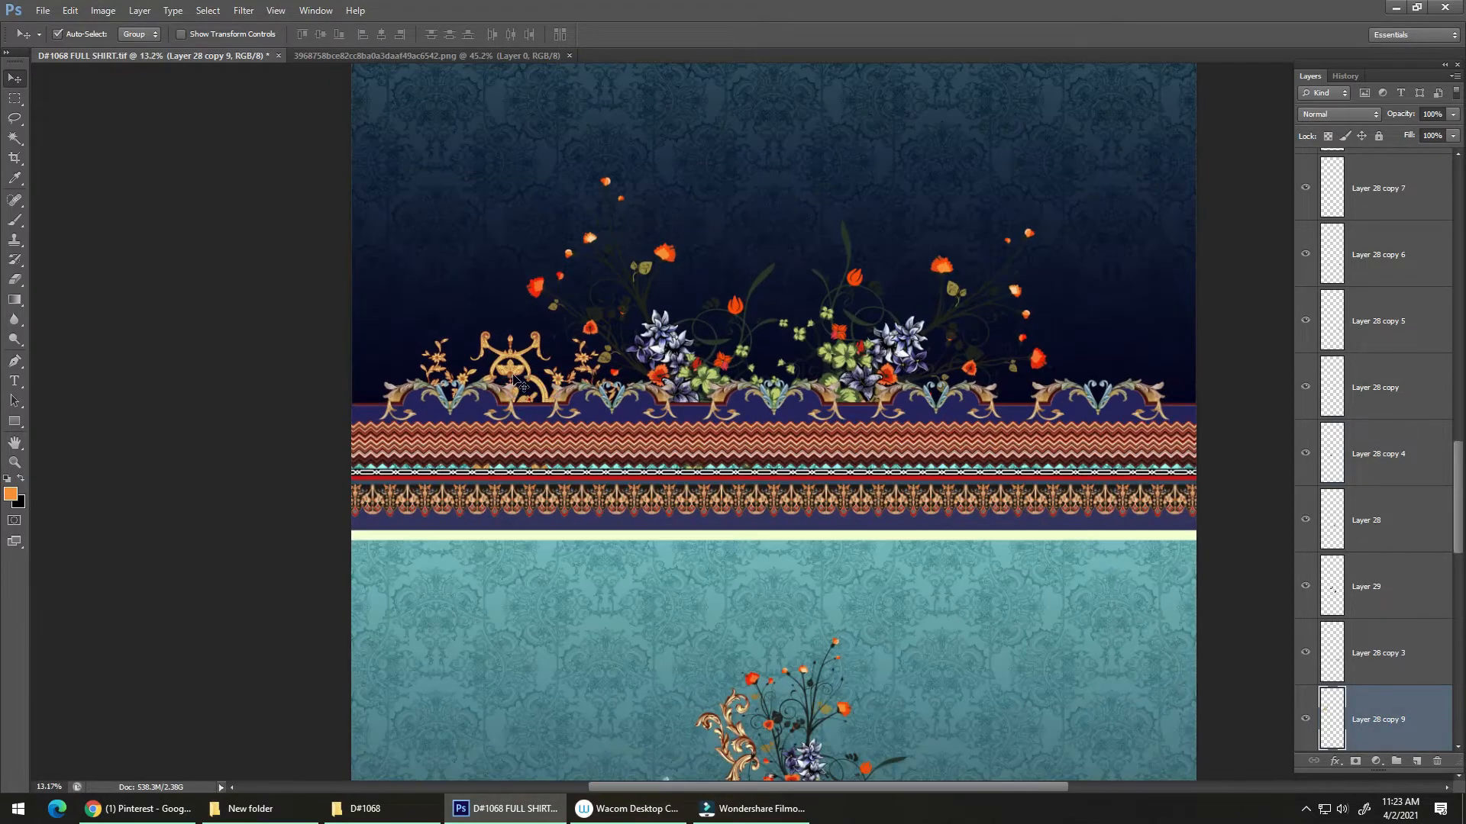
{"action": "mouse_move", "coordinate": [510, 344]}
{"action": "left_mouse_down"}
{"action": "mouse_move", "coordinate": [488, 348]}
{"action": "mouse_move", "coordinate": [729, 343]}
{"action": "mouse_move", "coordinate": [592, 339]}
{"action": "left_mouse_up"}
{"action": "left_click_drag", "start_coordinate": [709, 356], "coordinate": [659, 283]}
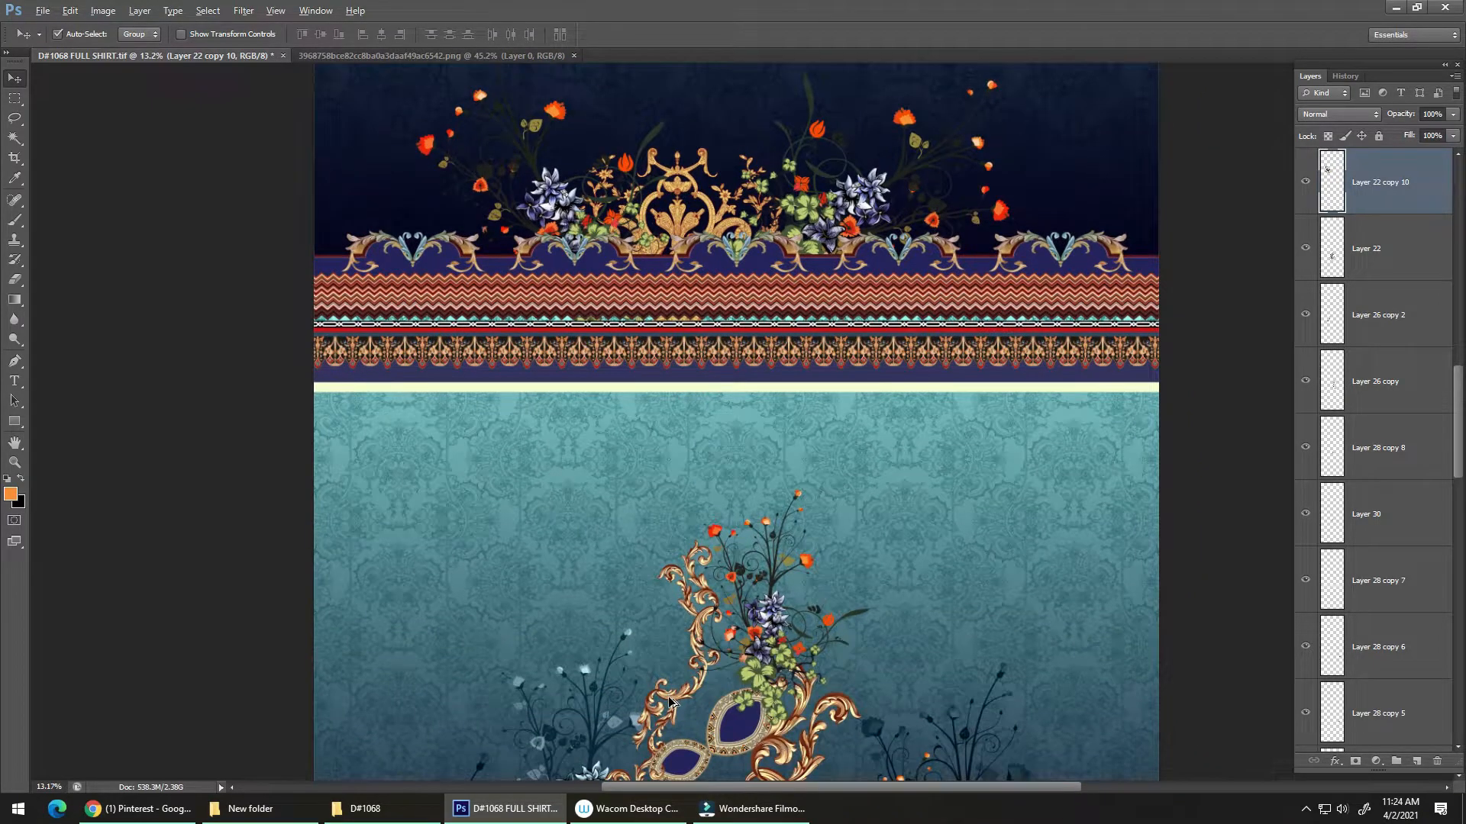
- Copy the lower panel's gold leaf scroll above the upper border and raise its layer directly above Layer 28 copy 2
{"action": "left_click", "coordinate": [757, 185]}
{"action": "left_click_drag", "start_coordinate": [586, 390], "coordinate": [554, 689]}
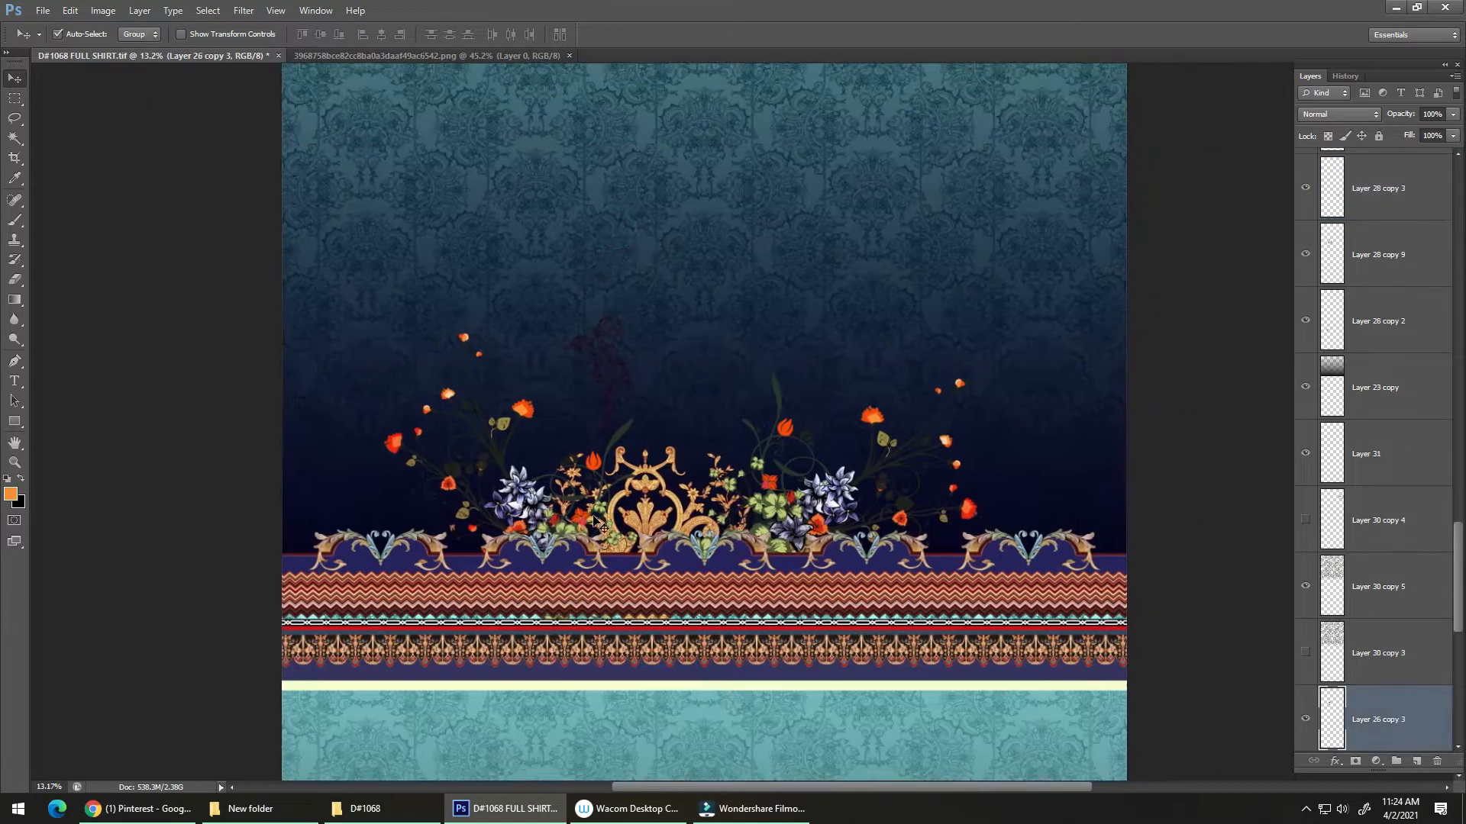
{"action": "left_click_drag", "start_coordinate": [1407, 681], "coordinate": [1403, 287]}
{"action": "left_click_drag", "start_coordinate": [603, 393], "coordinate": [602, 385]}
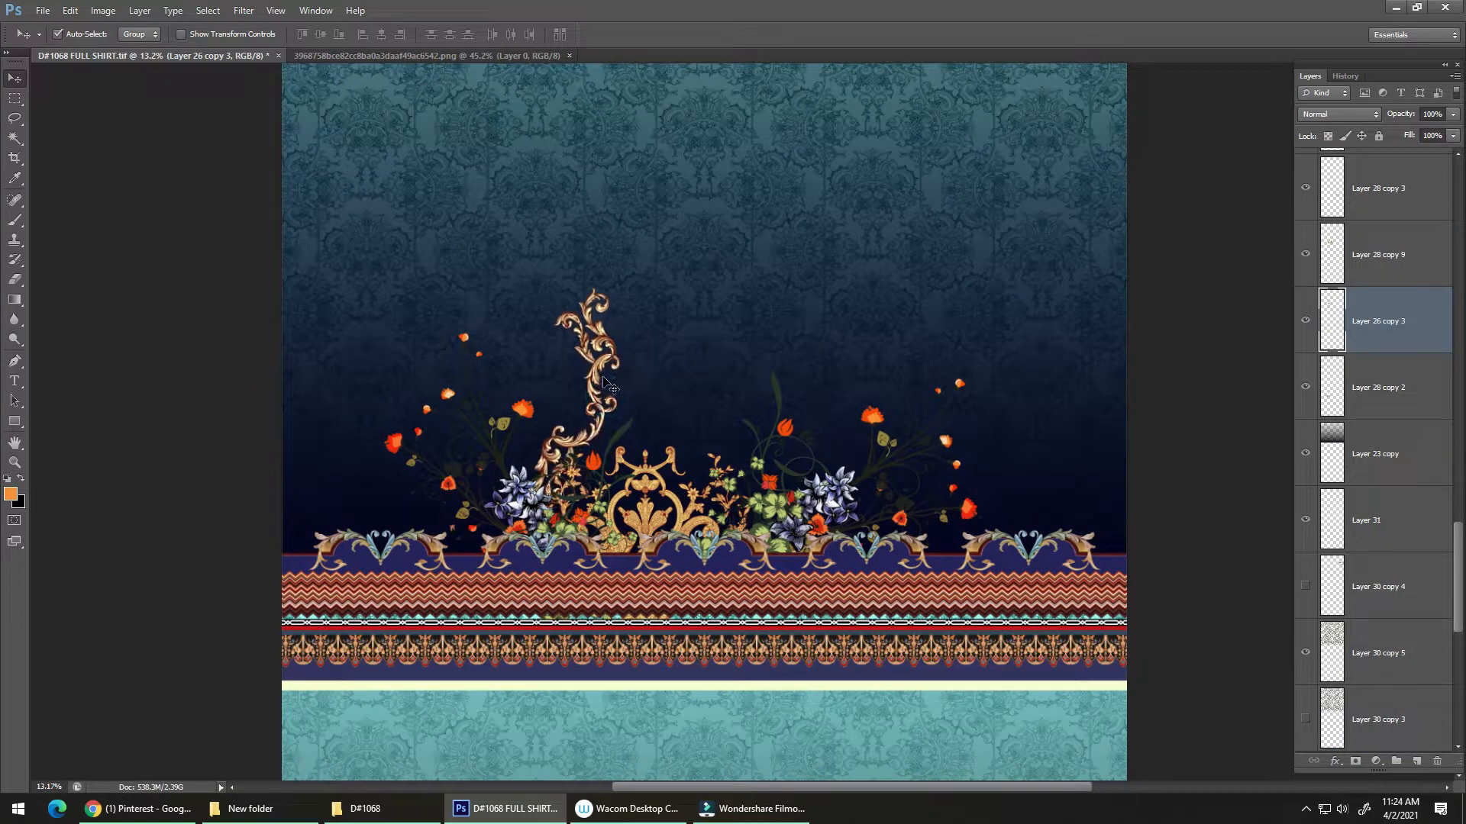
- Rotate the gold leaf scroll to a slanting horizontal position and place it behind the left end of the upper border
{"action": "key", "text": "ctrl+t"}
{"action": "left_click_drag", "start_coordinate": [708, 324], "coordinate": [714, 475]}
{"action": "left_click_drag", "start_coordinate": [626, 369], "coordinate": [450, 467]}
{"action": "key", "text": "Return"}
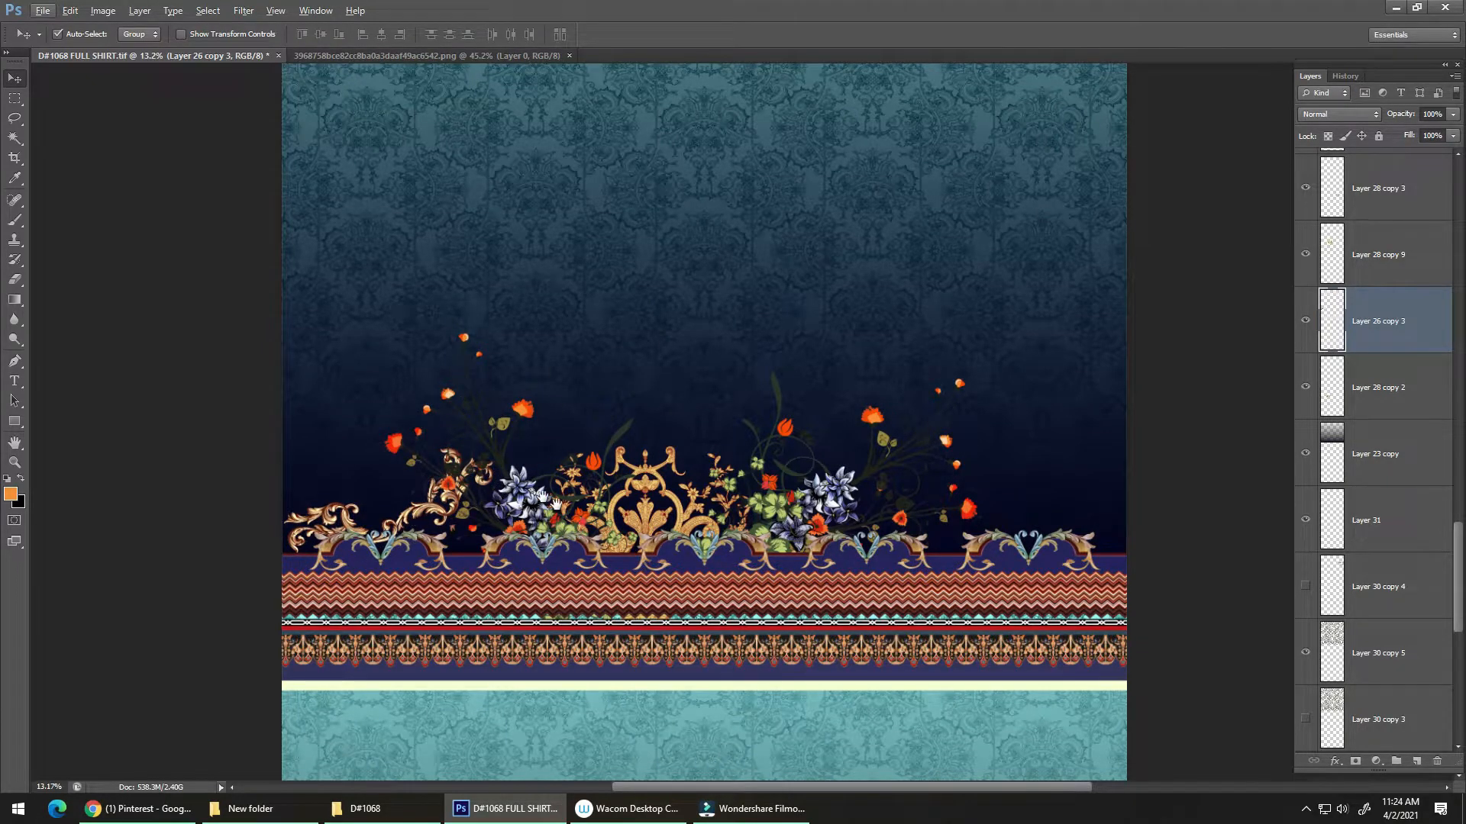
- Save the full-shirt design file
{"action": "left_click_drag", "start_coordinate": [544, 497], "coordinate": [481, 464]}
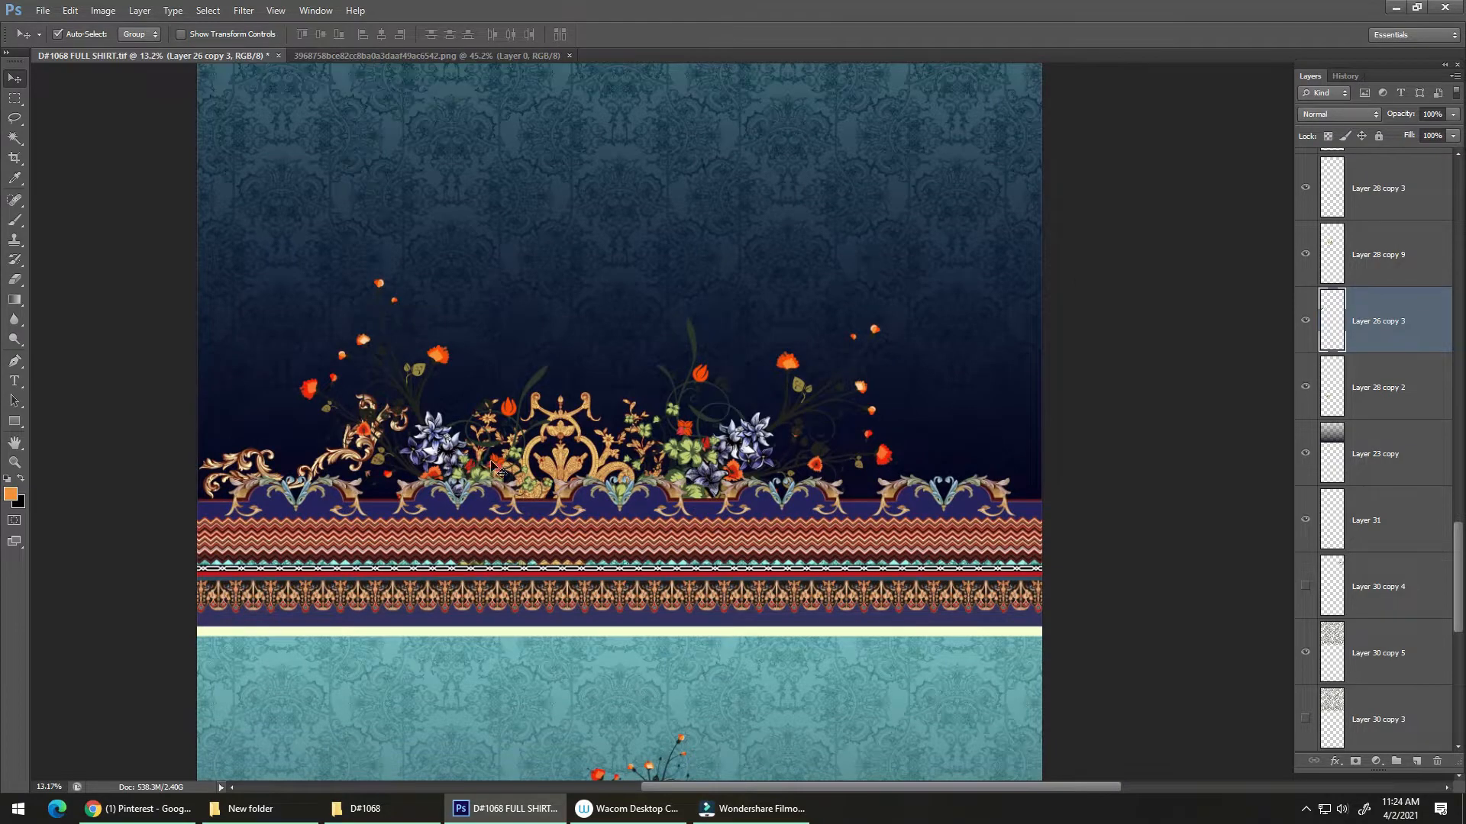
{"action": "key", "text": "ctrl+s"}
{"action": "key", "text": "ctrl+0"}
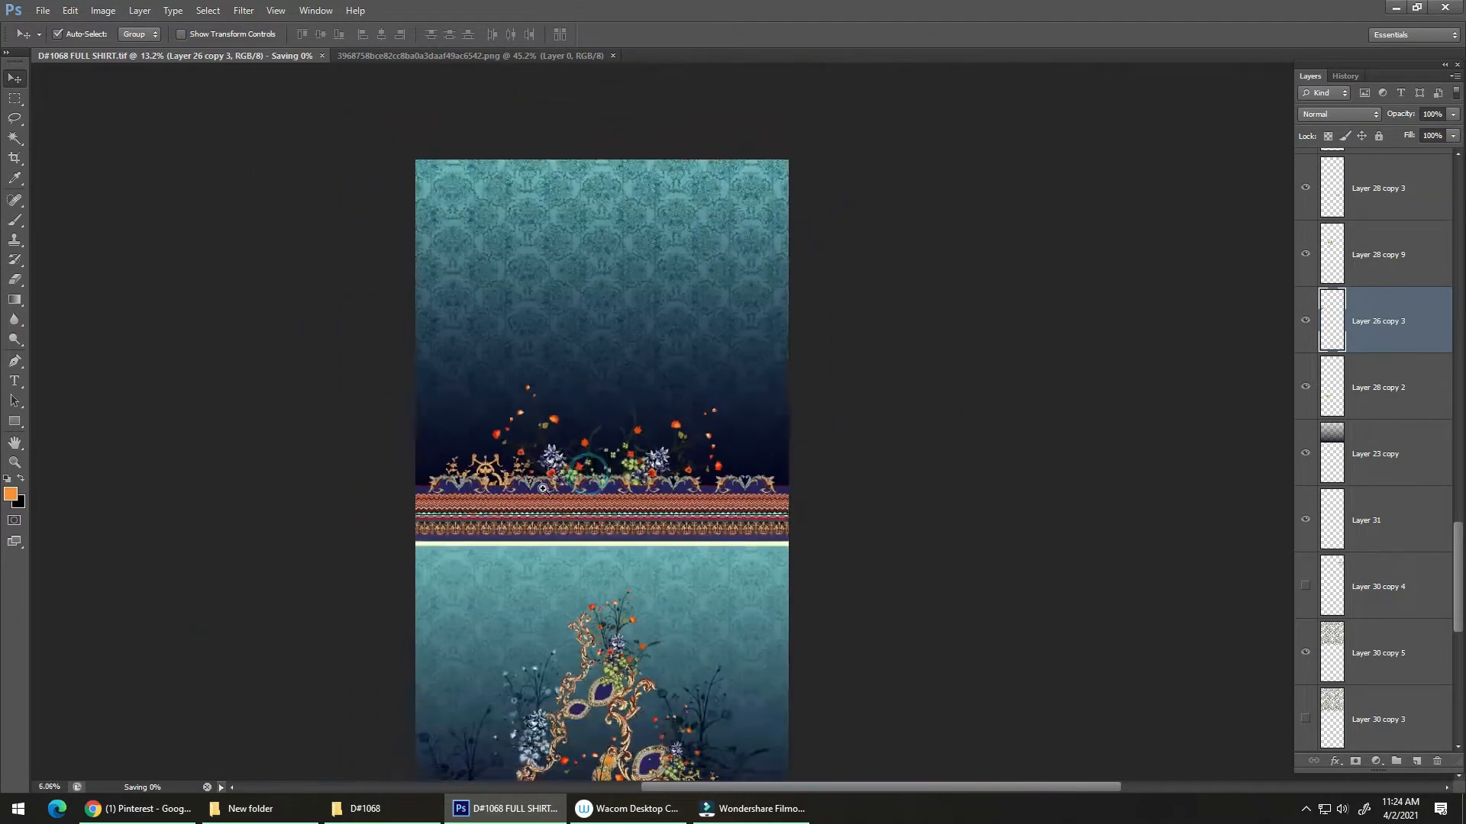
- Copy the pointed patterned frame from the lower panel's centre and place it behind the upper panel's right flower cluster
{"action": "left_click_drag", "start_coordinate": [574, 527], "coordinate": [558, 497]}
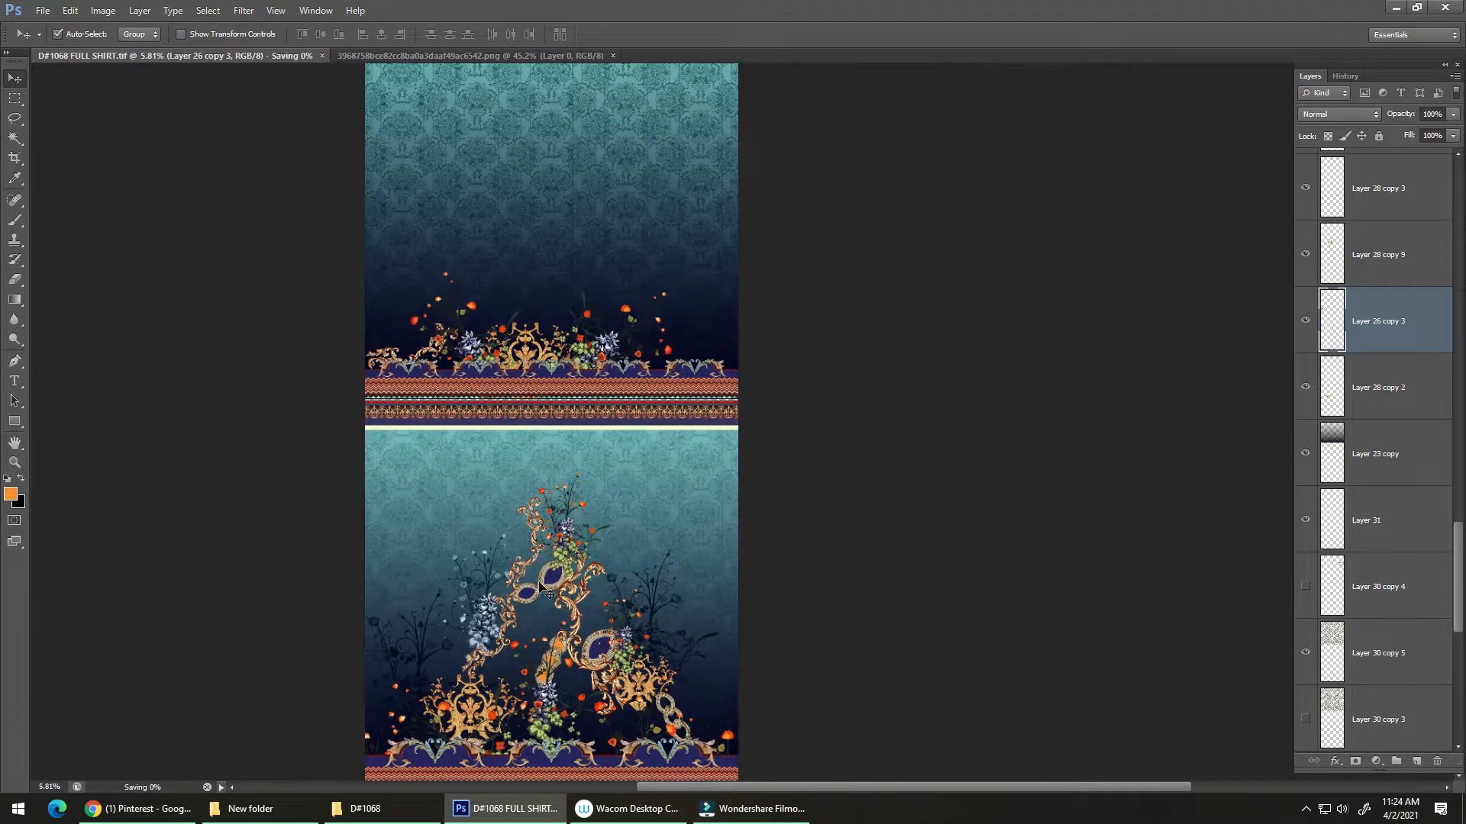
{"action": "left_click", "coordinate": [544, 588]}
{"action": "left_click_drag", "start_coordinate": [544, 589], "coordinate": [605, 317]}
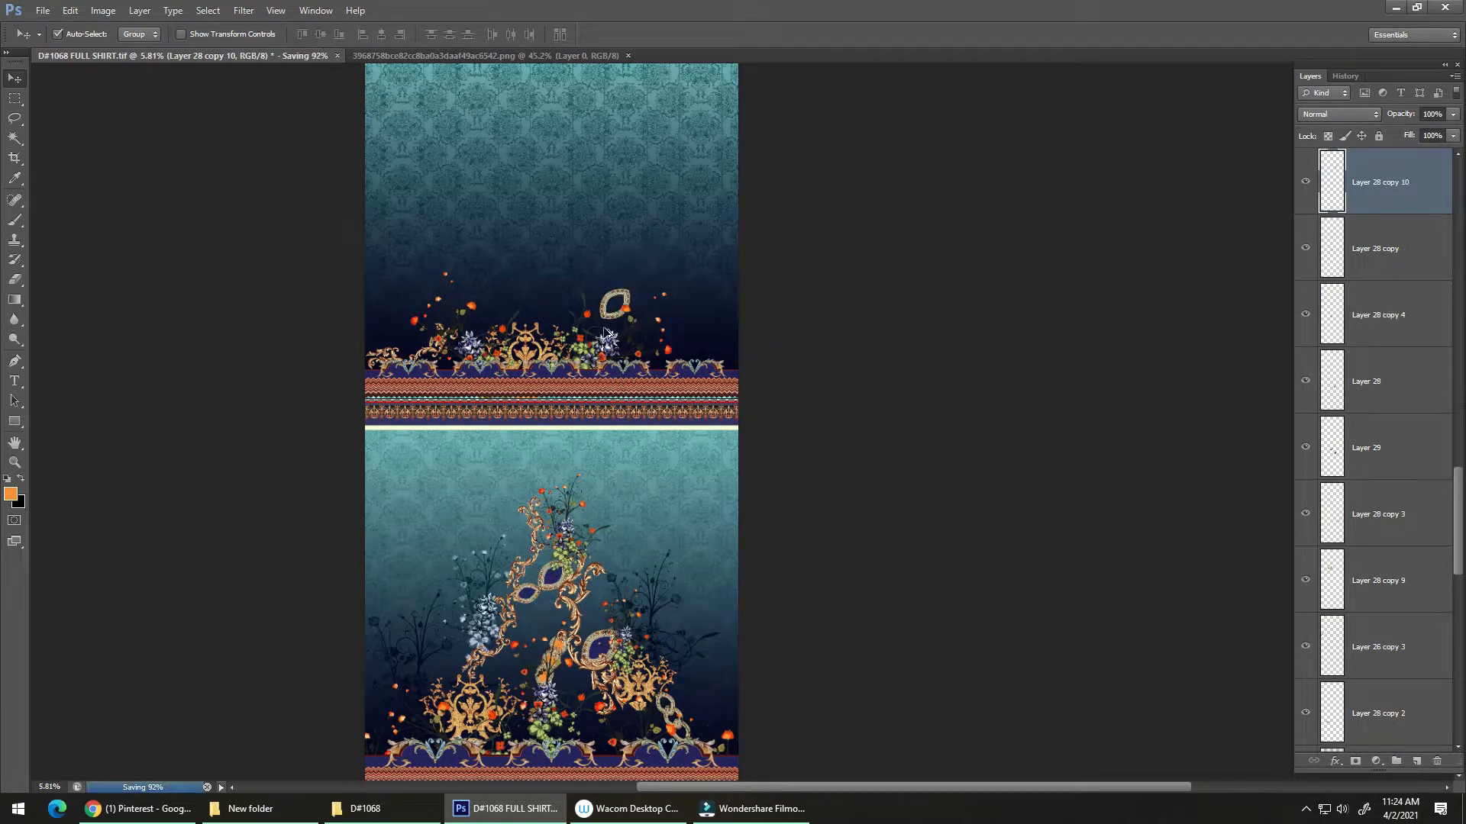
{"action": "left_click_drag", "start_coordinate": [576, 413], "coordinate": [521, 519]}
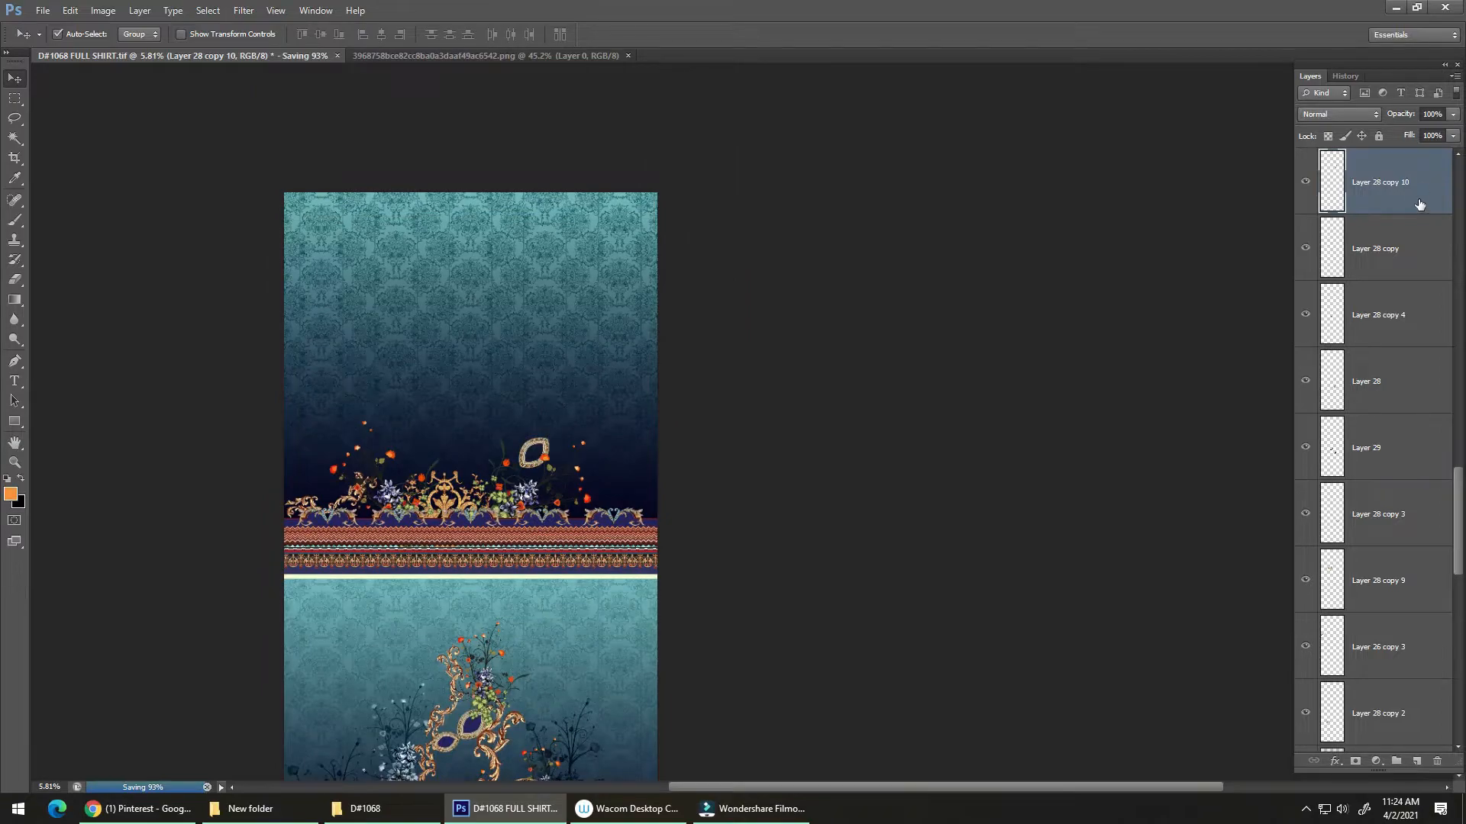
{"action": "left_click_drag", "start_coordinate": [541, 446], "coordinate": [727, 278]}
{"action": "left_click_drag", "start_coordinate": [614, 428], "coordinate": [634, 457]}
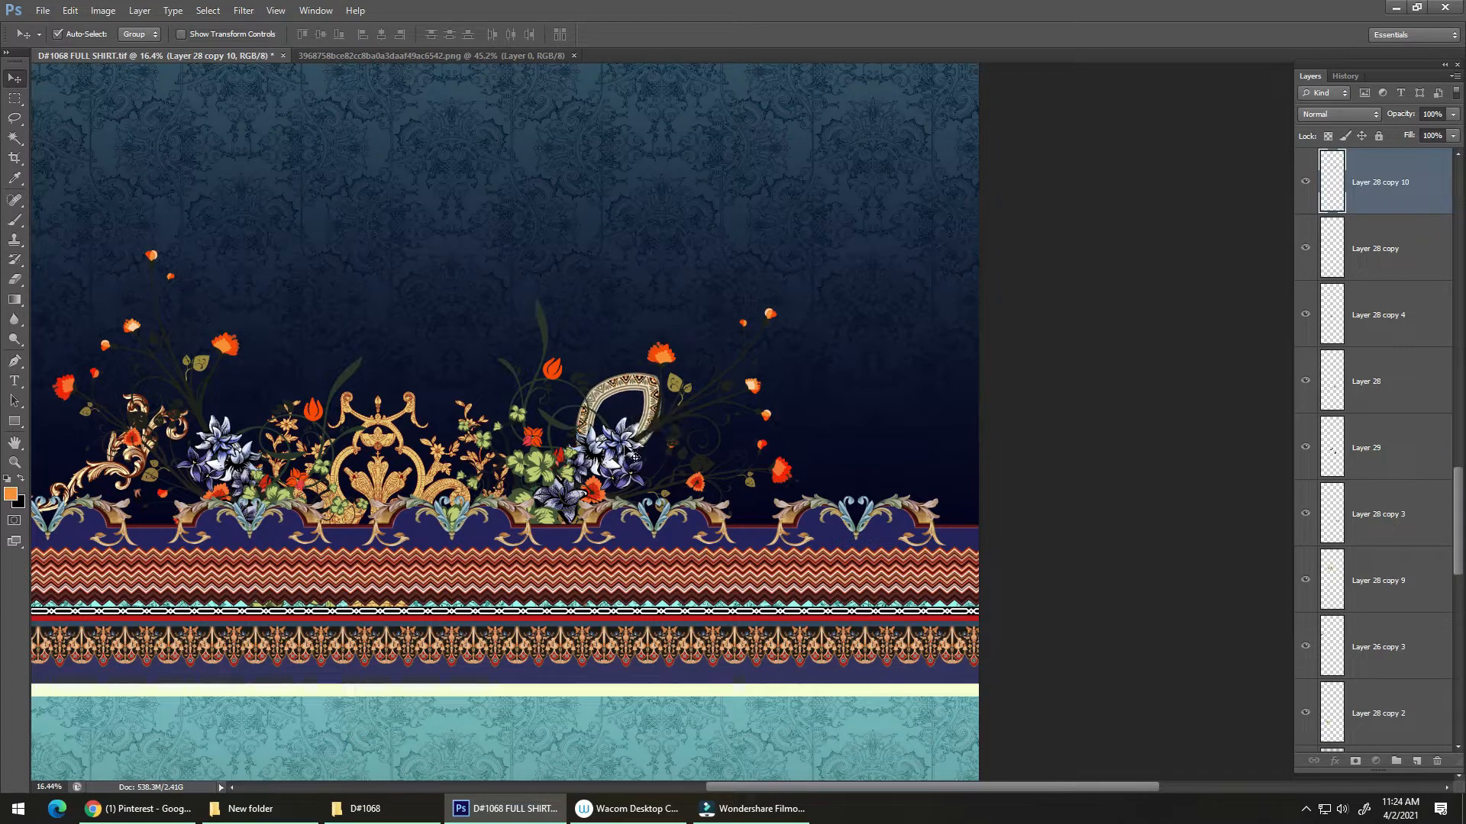
- Make a horizontally flipped copy of the patterned frame, scale it to about 85%, and place it beyond the right flower cluster
{"action": "left_click_drag", "start_coordinate": [642, 386], "coordinate": [325, 390]}
{"action": "key", "text": "ctrl+t"}
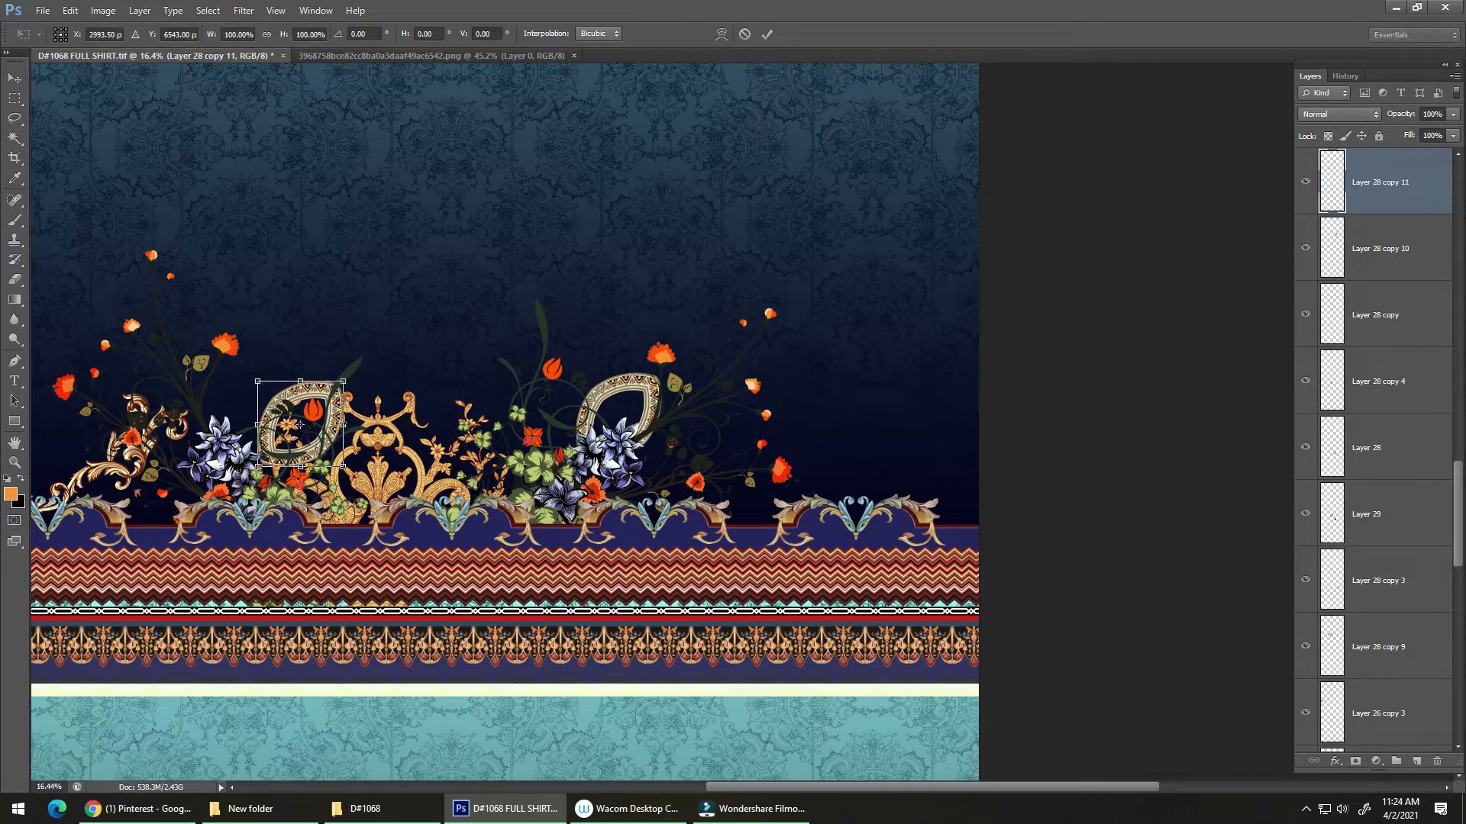
{"action": "right_click", "coordinate": [320, 426]}
{"action": "left_click", "coordinate": [388, 646]}
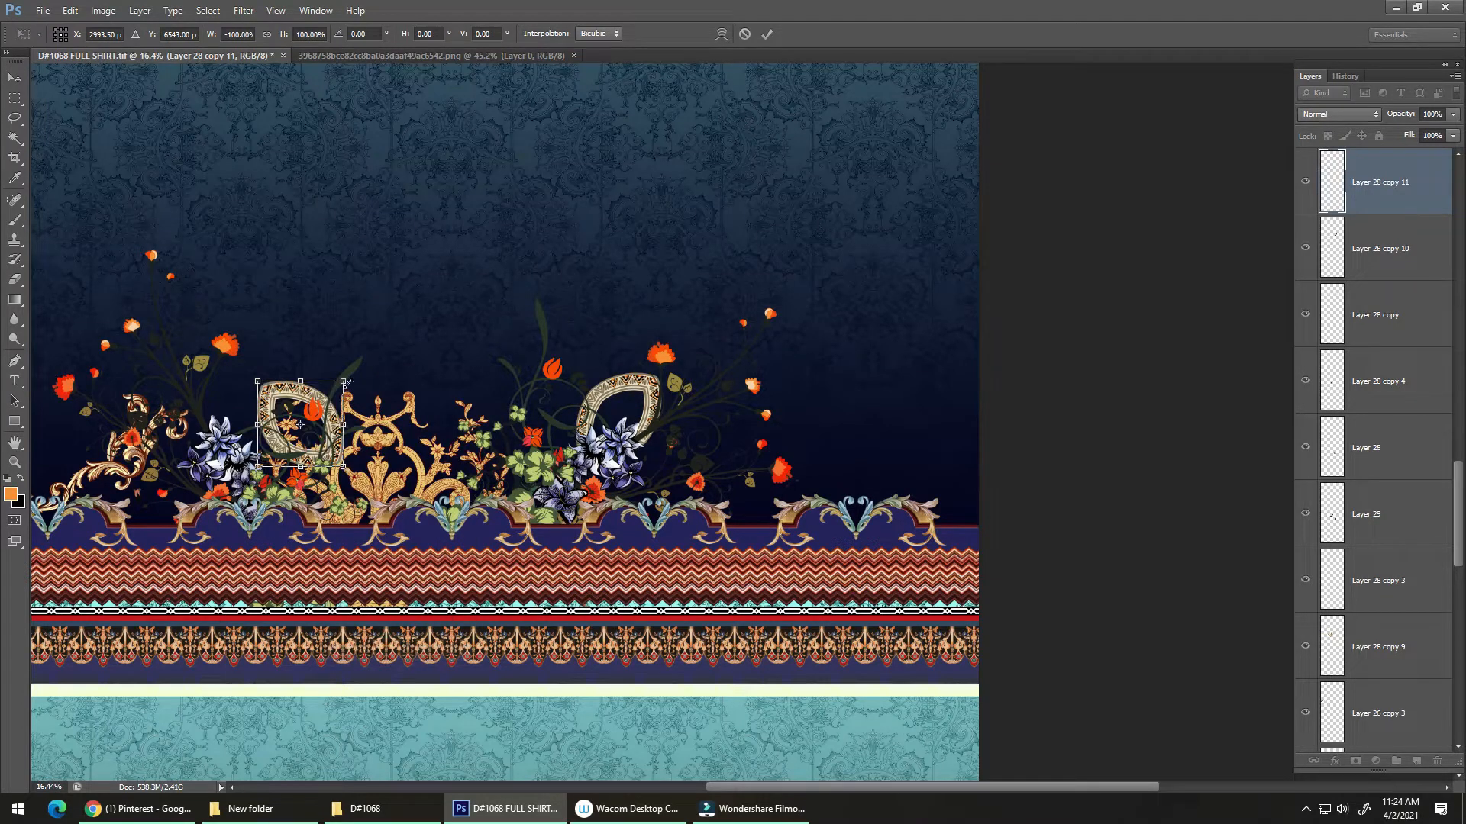
{"action": "left_click_drag", "start_coordinate": [349, 381], "coordinate": [784, 474]}
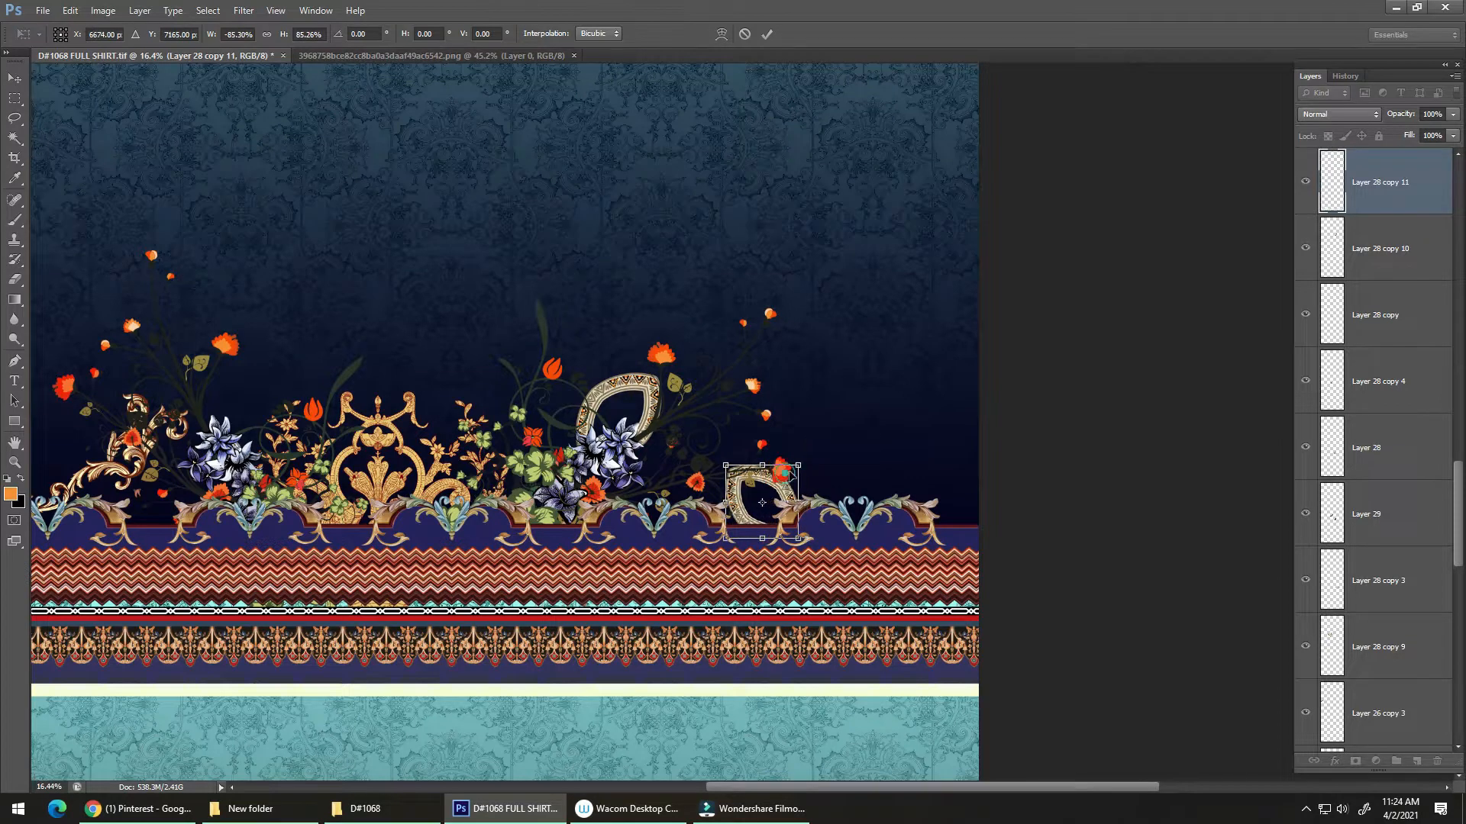
{"action": "key", "text": "Return"}
- Copy the small flipped frame beside the left gold scroll and scale the copy to about 76% behind the border
{"action": "left_click_drag", "start_coordinate": [662, 419], "coordinate": [731, 409]}
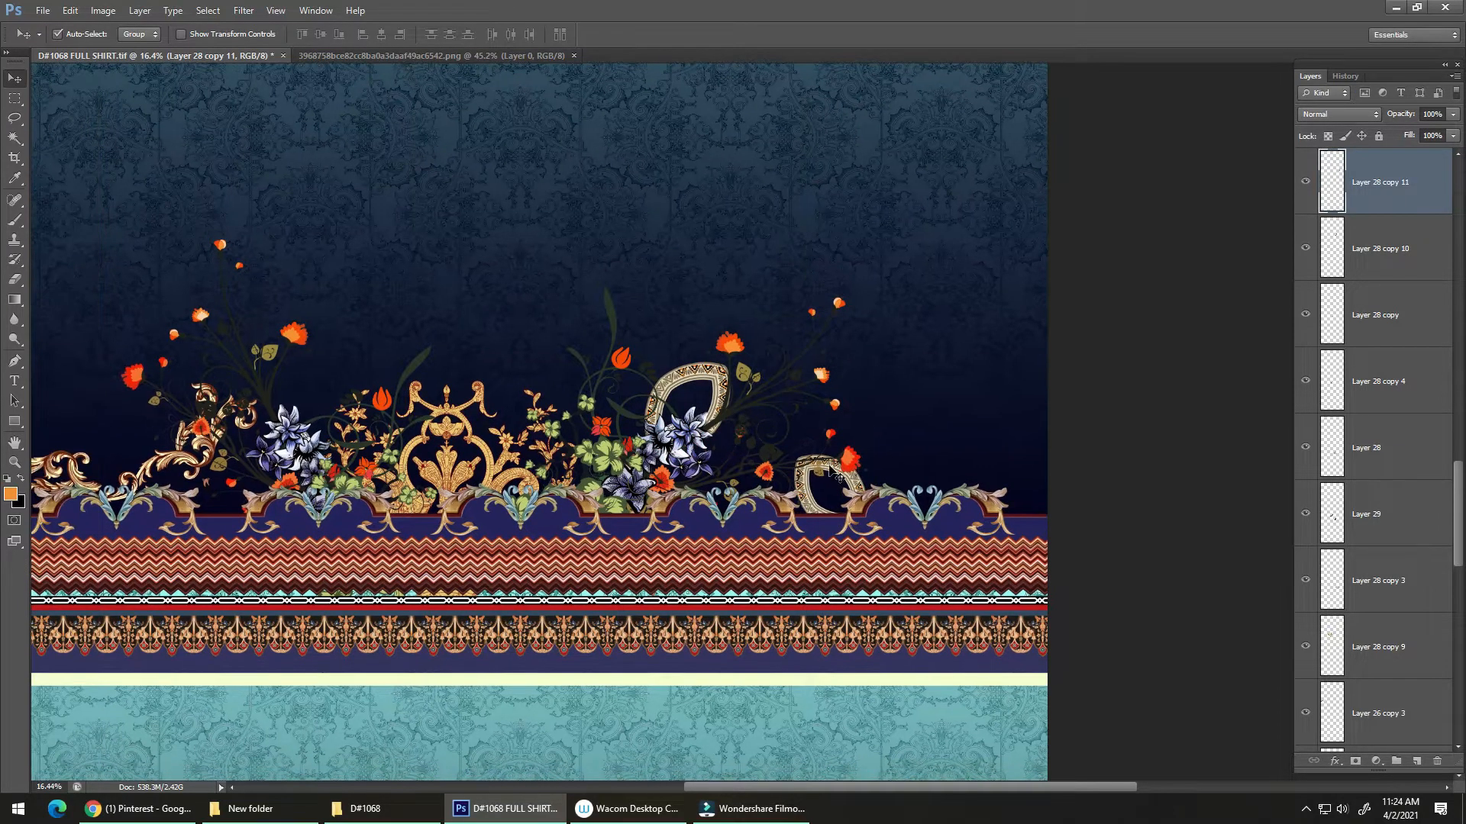
{"action": "left_click_drag", "start_coordinate": [838, 465], "coordinate": [272, 496]}
{"action": "key", "text": "ctrl+t"}
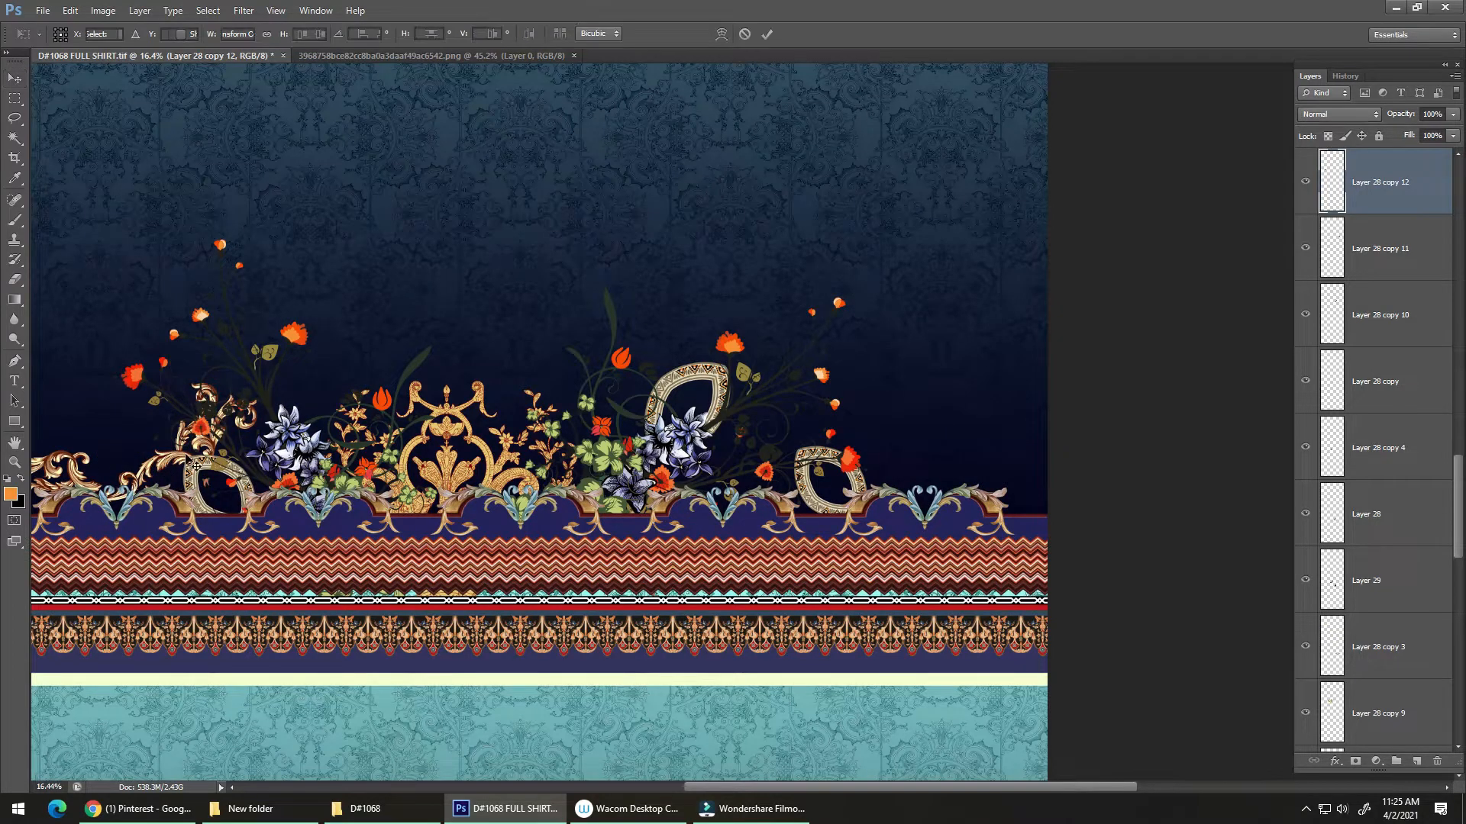
{"action": "left_click_drag", "start_coordinate": [184, 456], "coordinate": [201, 473]}
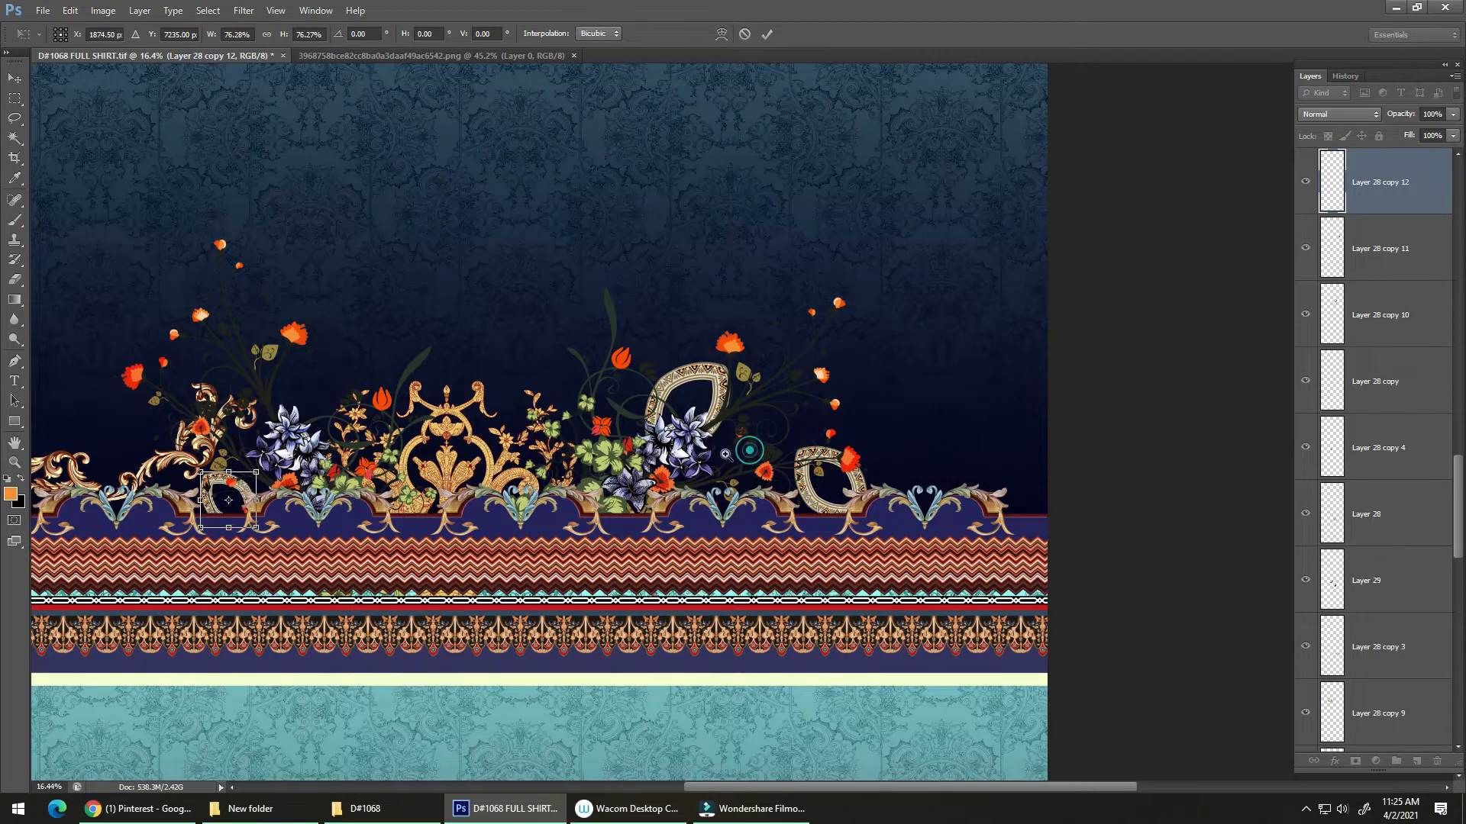
{"action": "left_click_drag", "start_coordinate": [750, 452], "coordinate": [594, 463]}
{"action": "left_click_drag", "start_coordinate": [354, 456], "coordinate": [796, 387]}
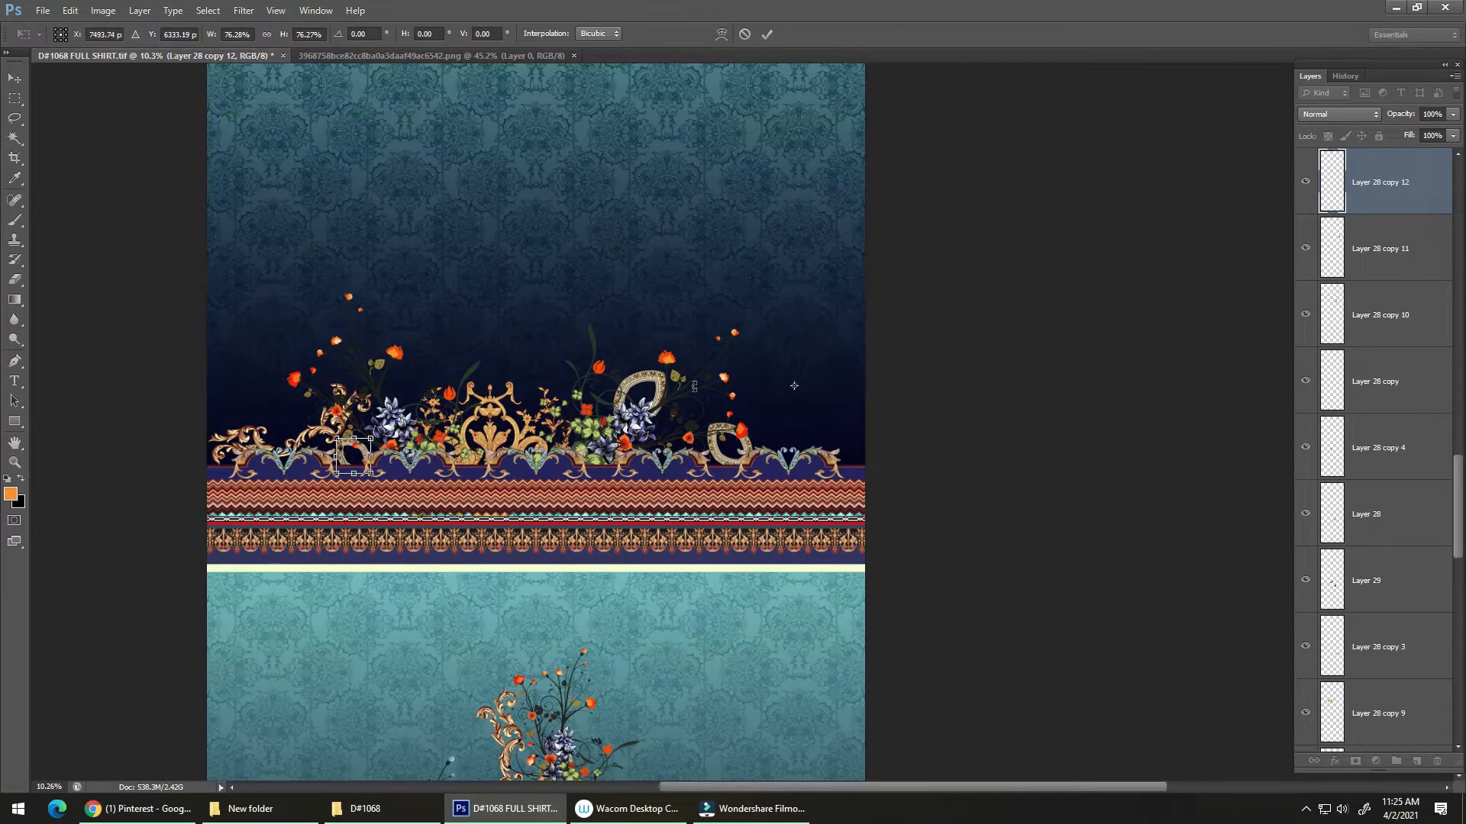
{"action": "key", "text": "Return"}
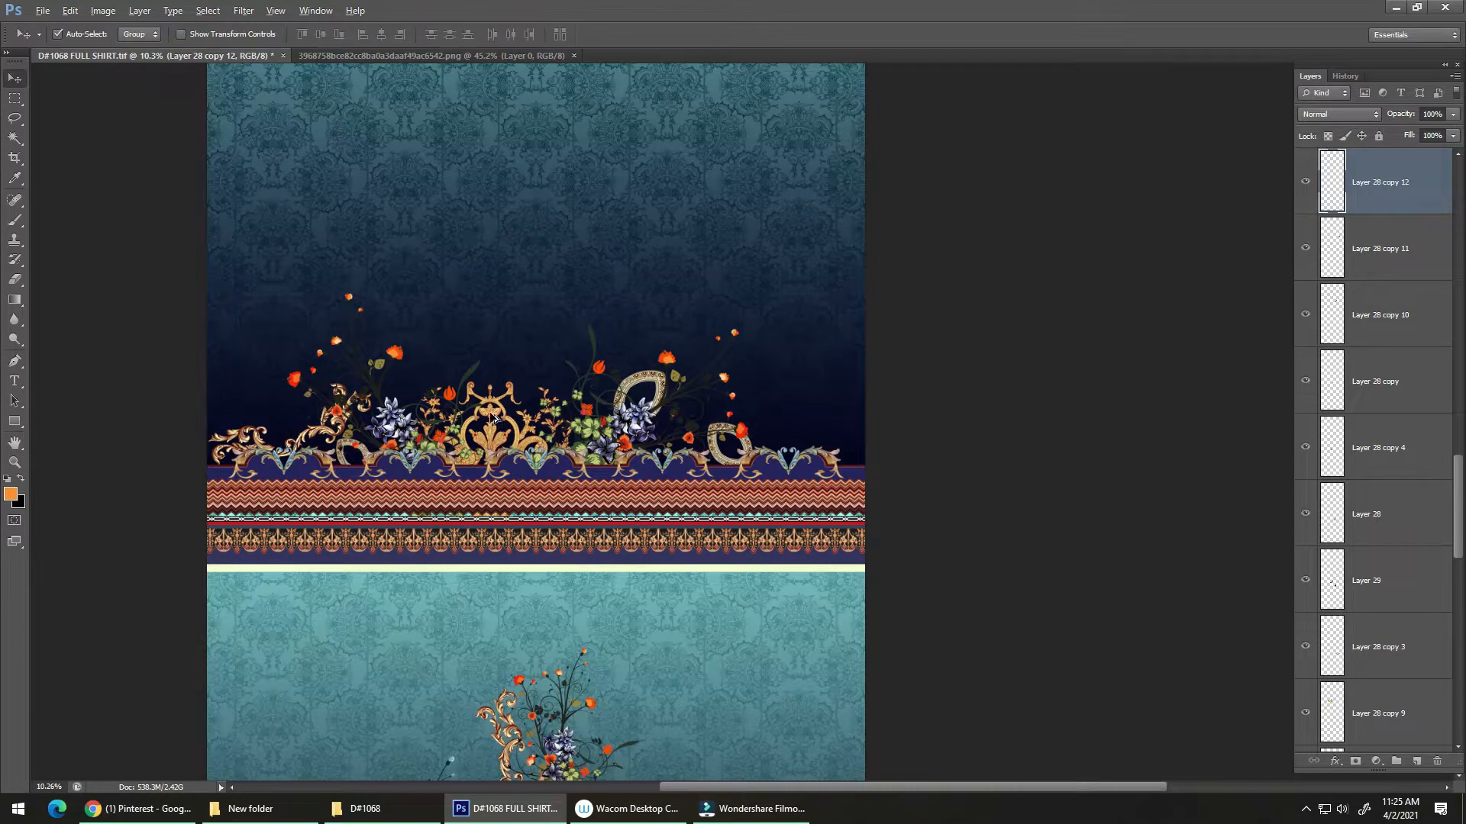
- Copy the gold damask ornament to the right end of the upper border and lower it behind the scroll edge
{"action": "left_click_drag", "start_coordinate": [723, 400], "coordinate": [807, 392]}
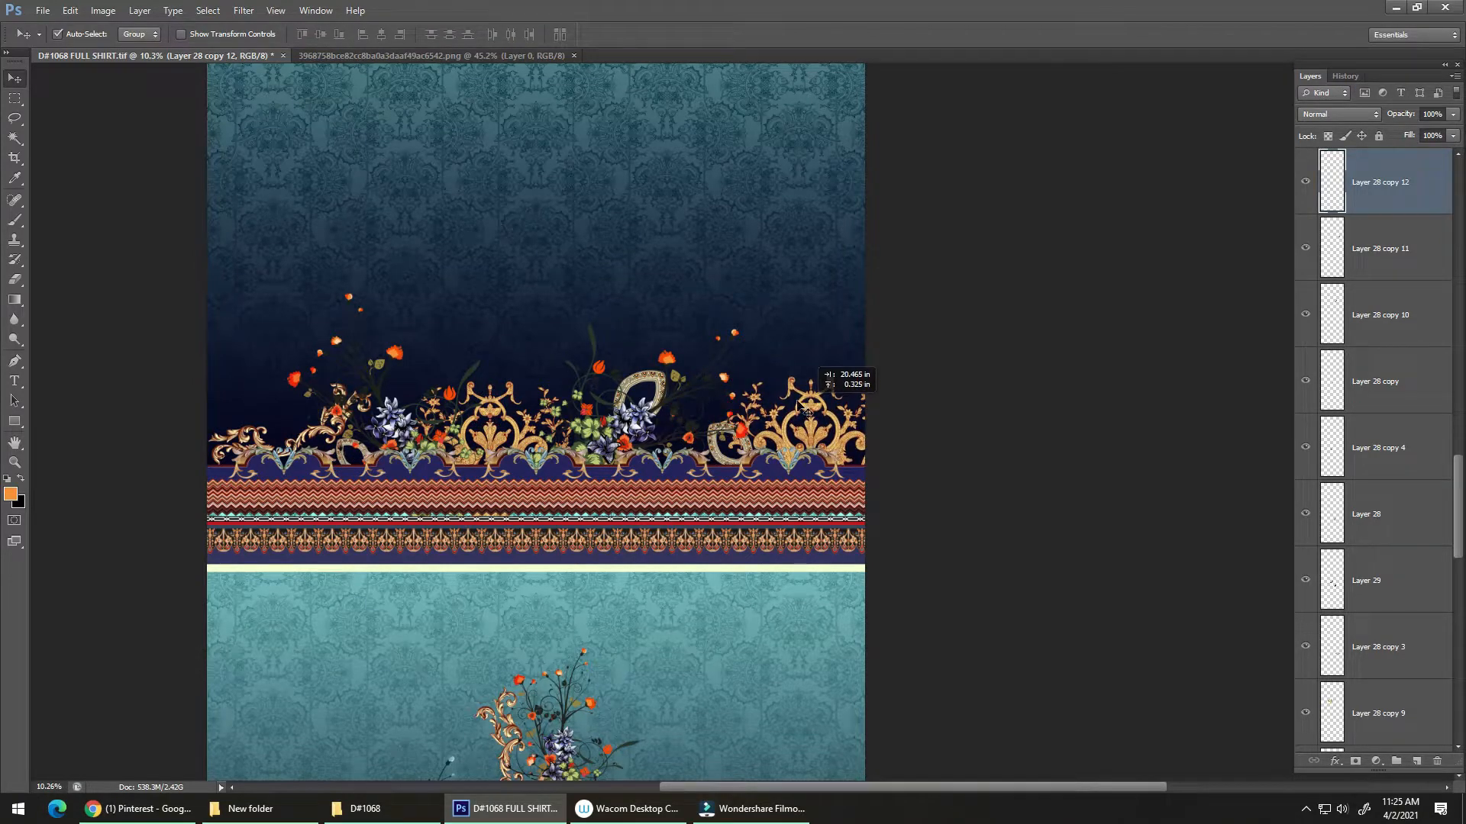
{"action": "left_click_drag", "start_coordinate": [806, 412], "coordinate": [801, 413]}
{"action": "scroll", "coordinate": [720, 428], "scroll_direction": "up", "scroll_amount": 5}
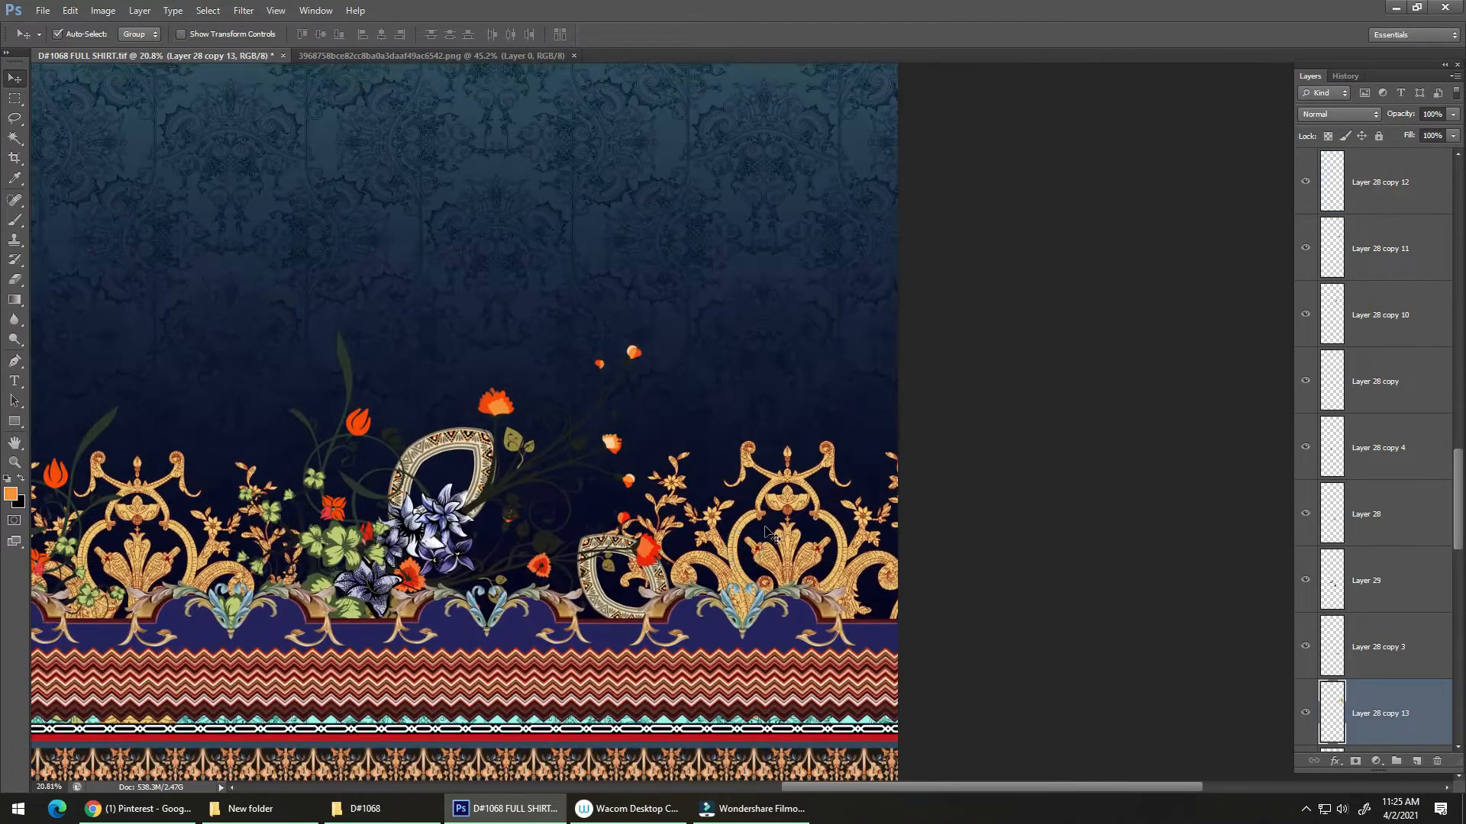
{"action": "left_click_drag", "start_coordinate": [794, 502], "coordinate": [727, 413]}
{"action": "scroll", "coordinate": [727, 413], "scroll_direction": "down", "scroll_amount": 5}
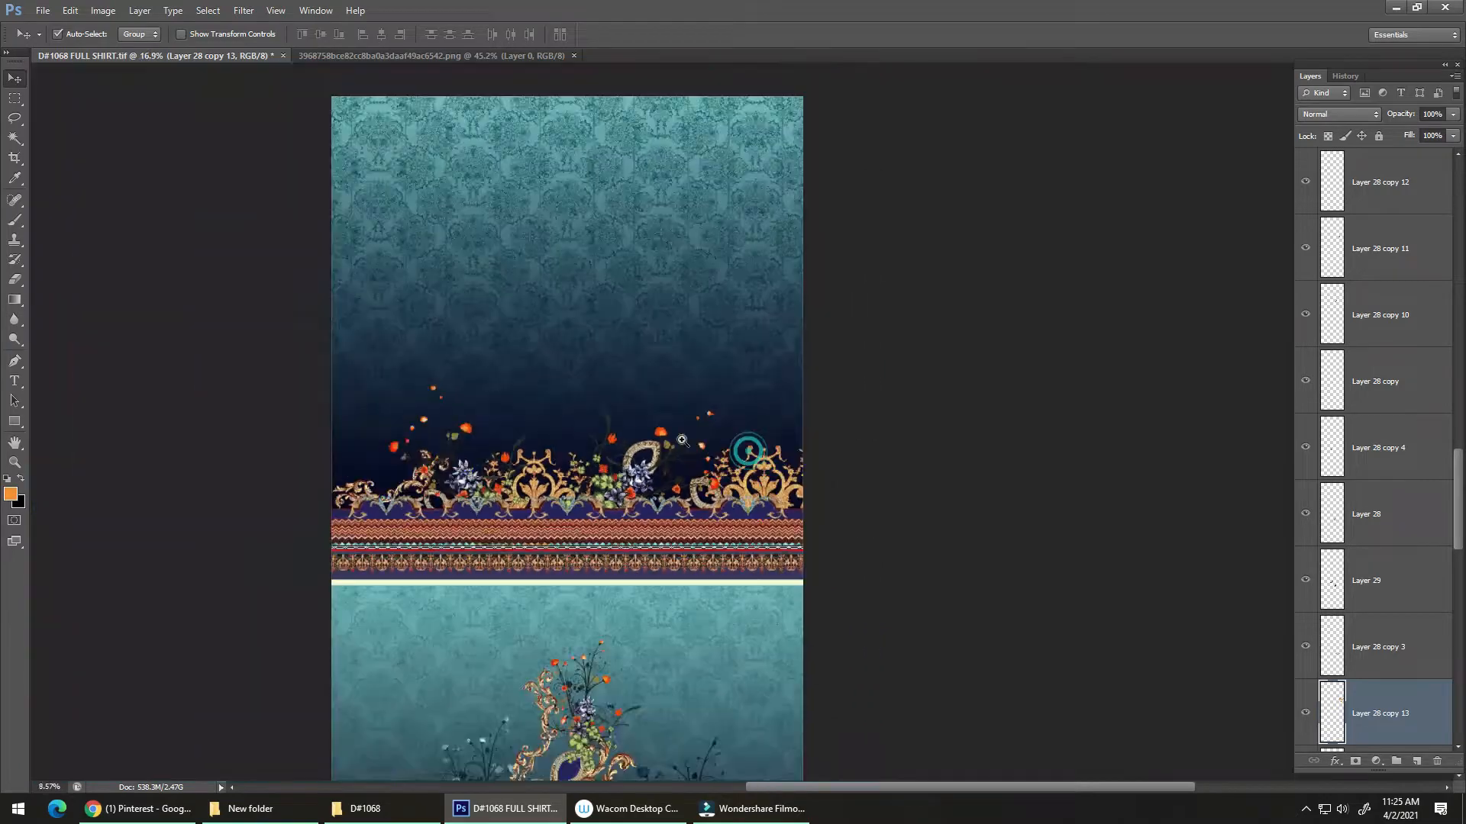
{"action": "scroll", "coordinate": [735, 468], "scroll_direction": "up", "scroll_amount": 3}
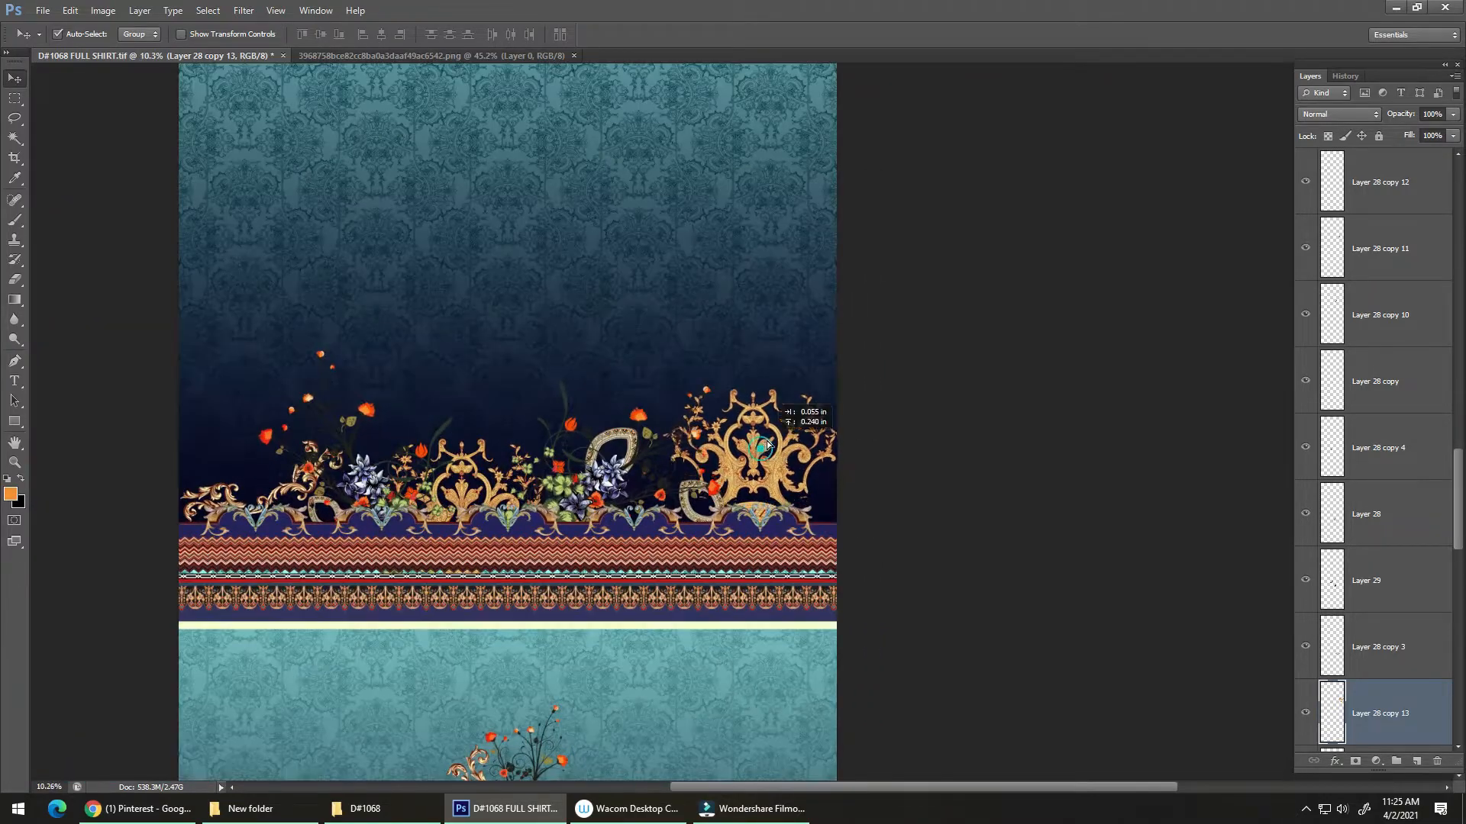
{"action": "left_click_drag", "start_coordinate": [767, 444], "coordinate": [768, 493]}
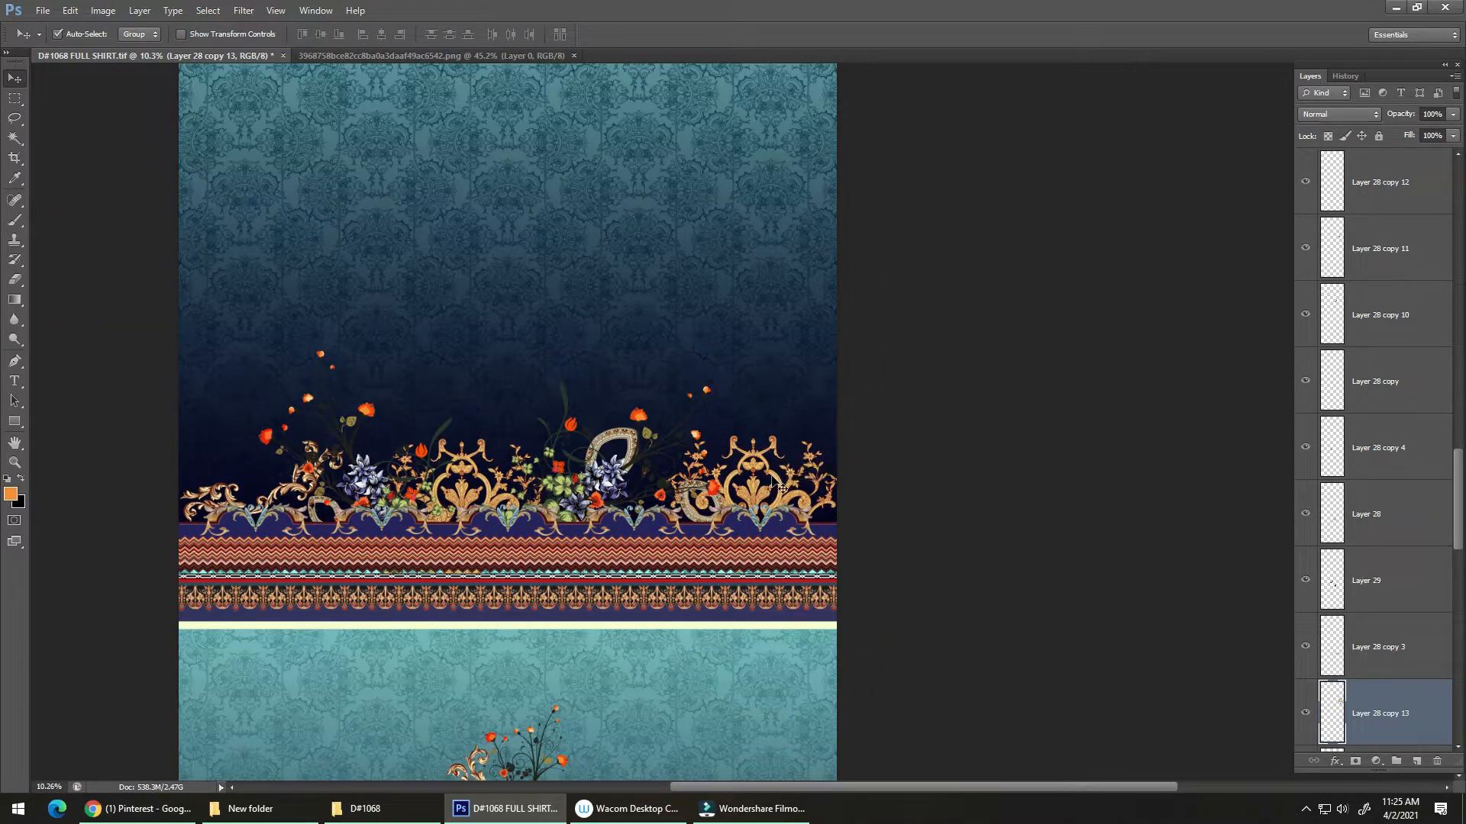
- Enlarge the right gold damask ornament and lower it so its base sits behind the upper border
{"action": "key", "text": "ctrl+t"}
{"action": "left_click_drag", "start_coordinate": [844, 436], "coordinate": [889, 404]}
{"action": "left_click_drag", "start_coordinate": [813, 445], "coordinate": [817, 480]}
{"action": "key", "text": "Return"}
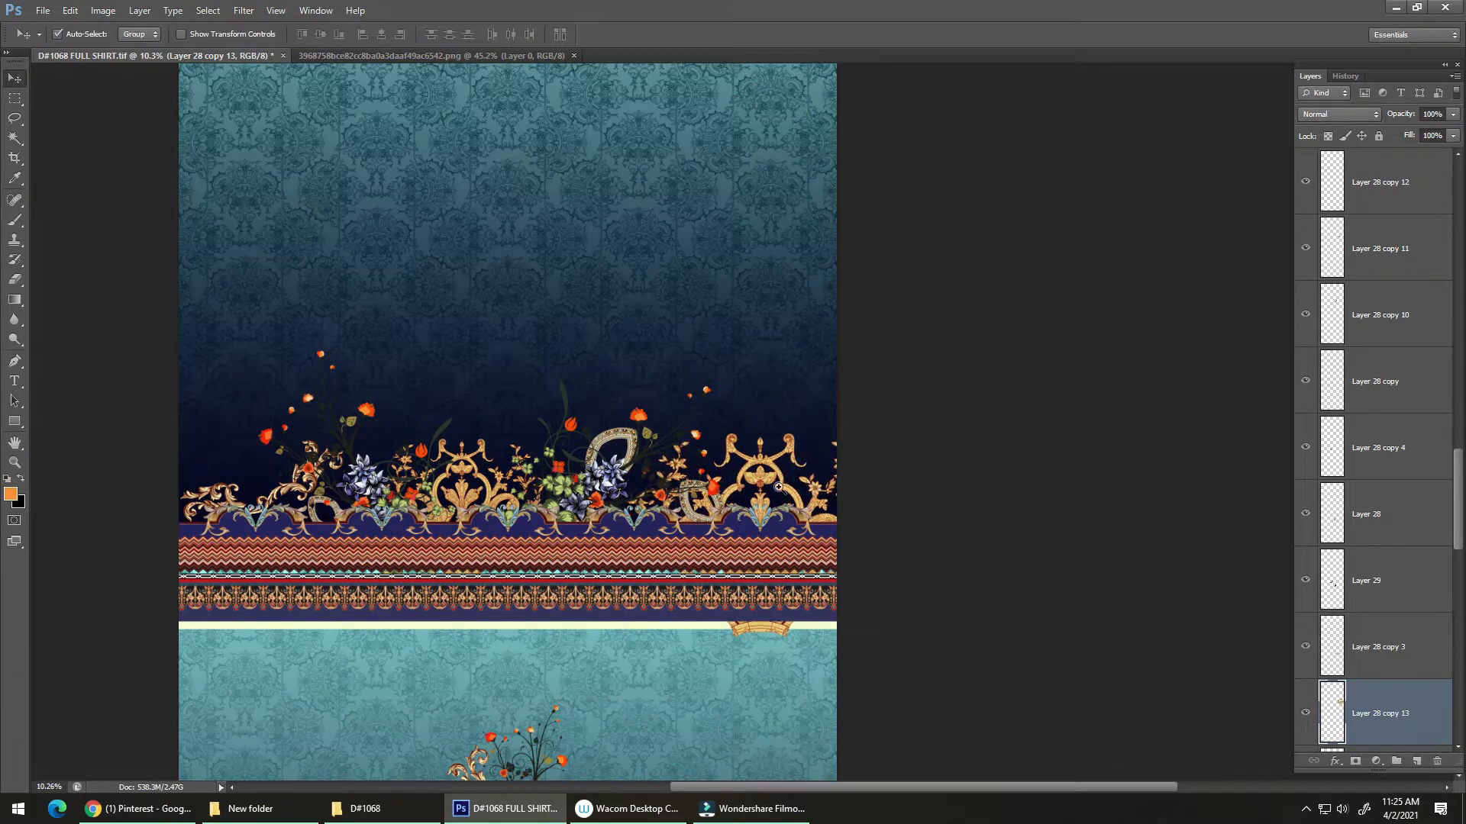
- Create a new layer beneath the small right frame and paint the insides of both right-hand frames orange
{"action": "scroll", "coordinate": [805, 457], "scroll_direction": "up", "scroll_amount": 2}
{"action": "scroll", "coordinate": [806, 456], "scroll_direction": "down", "scroll_amount": 3}
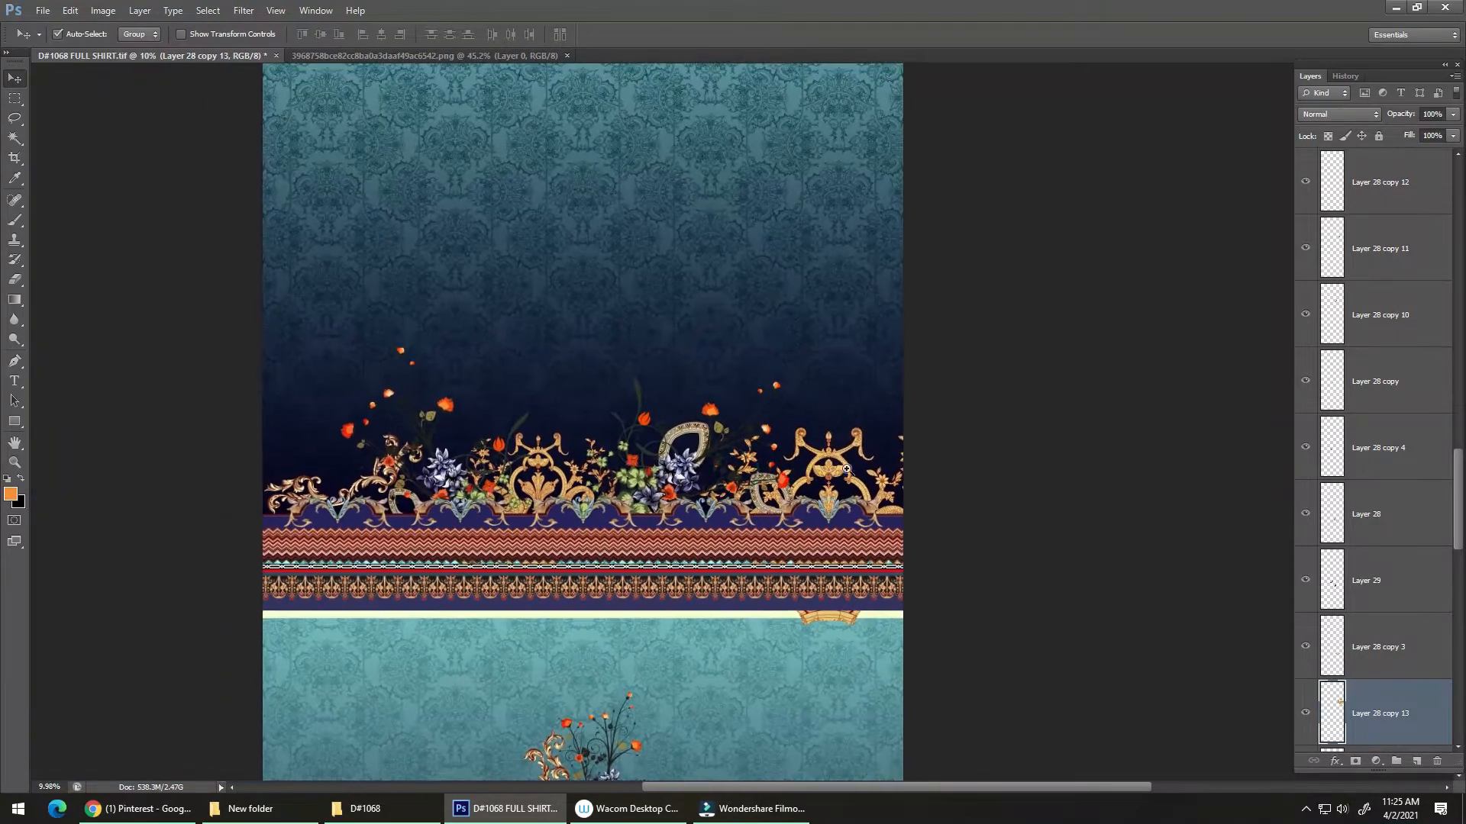
{"action": "scroll", "coordinate": [864, 435], "scroll_direction": "up", "scroll_amount": 3}
{"action": "scroll", "coordinate": [864, 435], "scroll_direction": "down", "scroll_amount": 3}
{"action": "scroll", "coordinate": [810, 474], "scroll_direction": "up", "scroll_amount": 1}
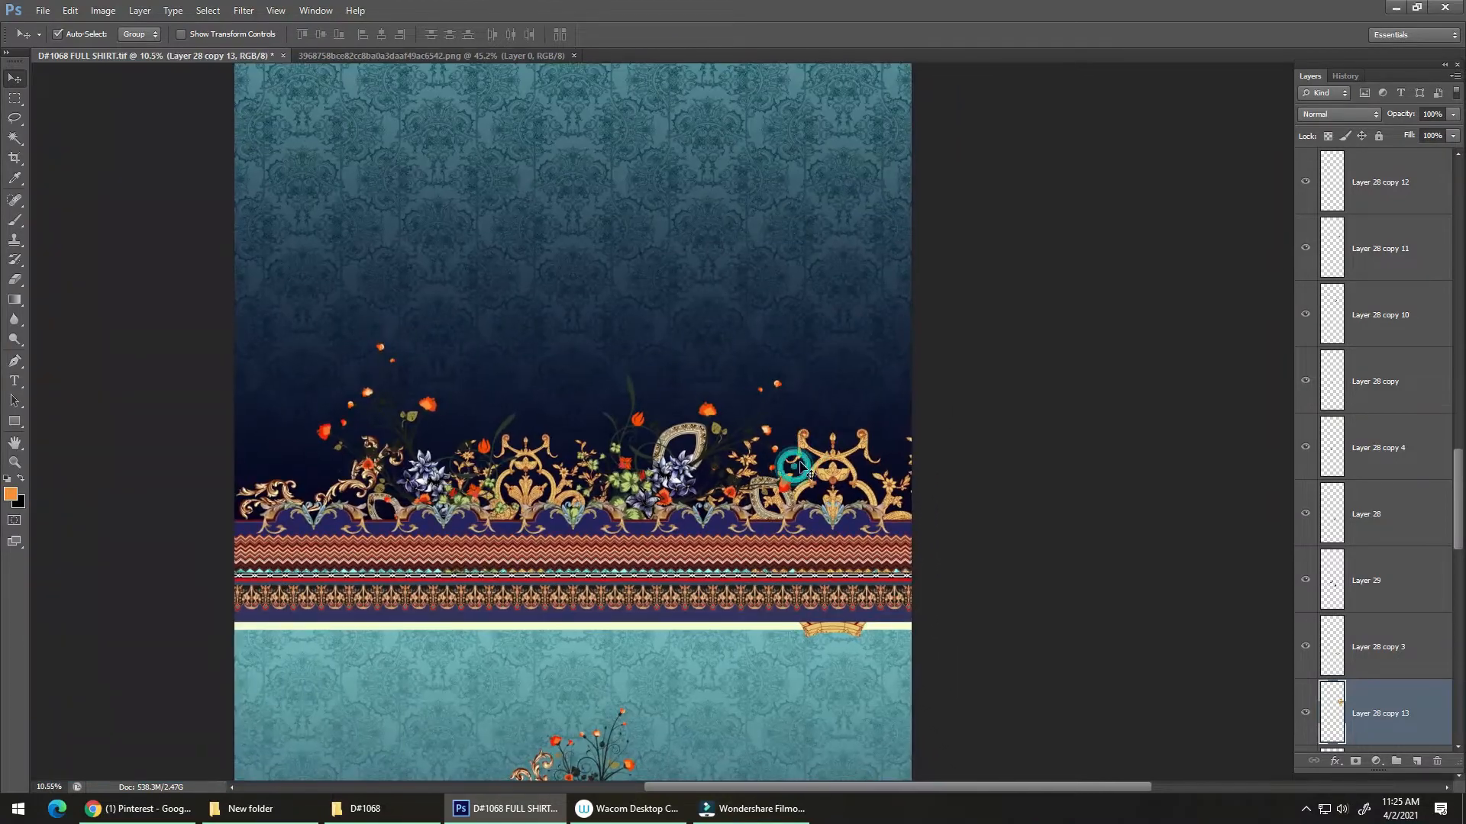
{"action": "scroll", "coordinate": [760, 510], "scroll_direction": "up", "scroll_amount": 4}
{"action": "left_click", "coordinate": [761, 498]}
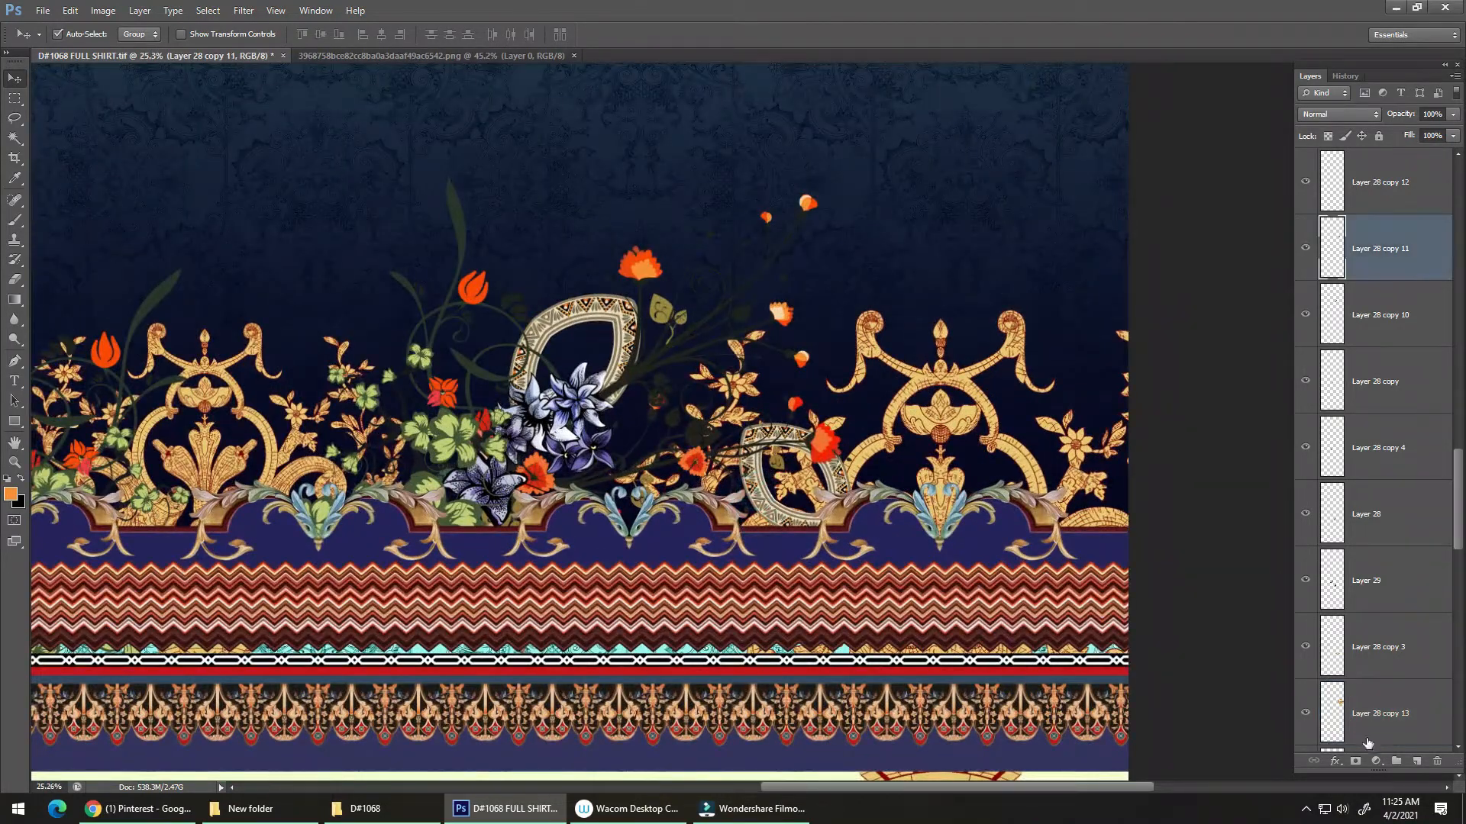
{"action": "left_click", "coordinate": [1416, 762], "text": "ctrl"}
{"action": "key", "text": "b"}
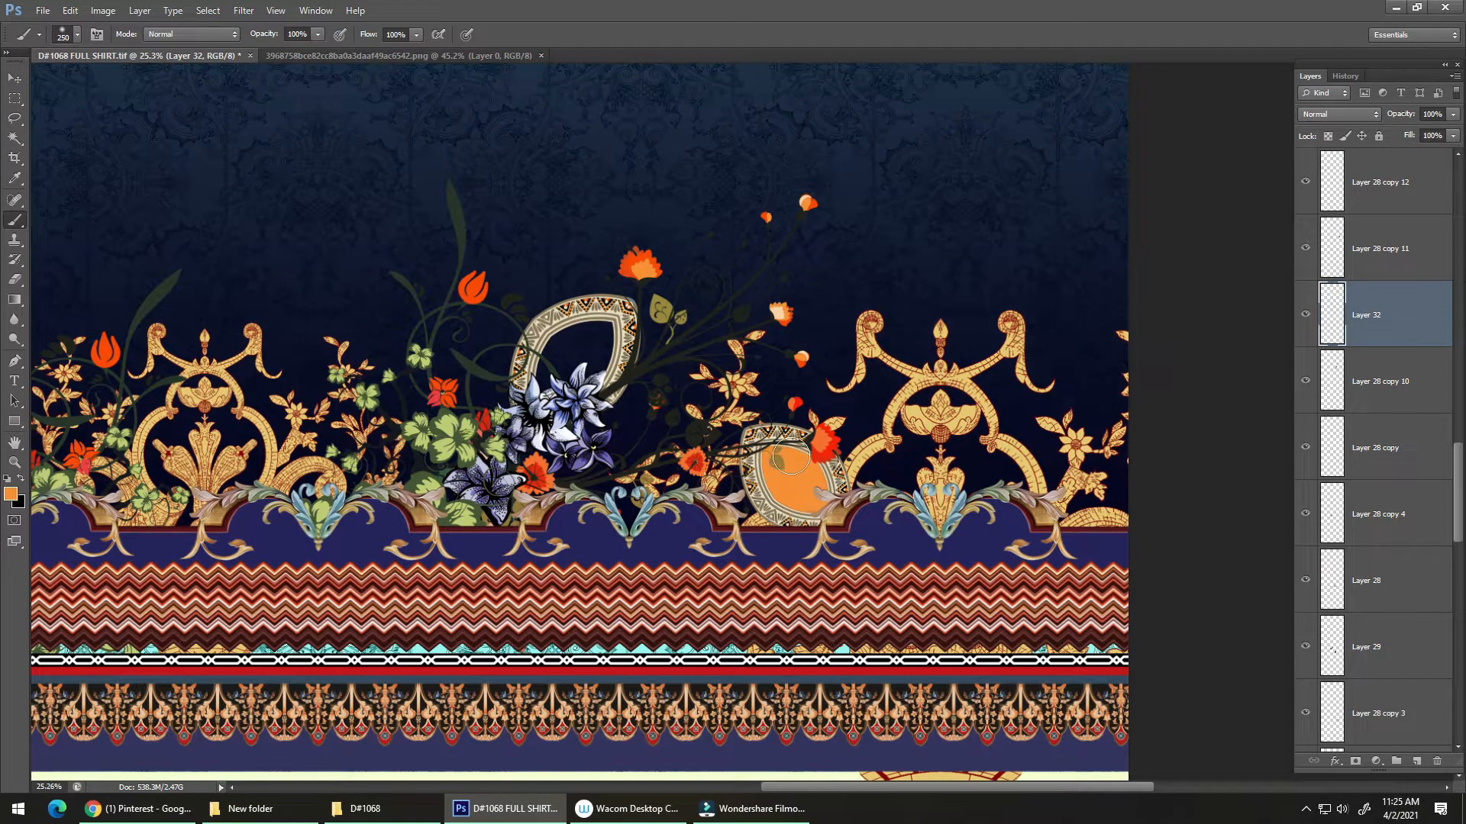
{"action": "right_click", "coordinate": [794, 457]}
{"action": "double_click", "coordinate": [841, 571]}
{"action": "mouse_move", "coordinate": [615, 325]}
{"action": "left_mouse_down"}
{"action": "mouse_move", "coordinate": [574, 381]}
{"action": "mouse_move", "coordinate": [597, 335]}
{"action": "mouse_move", "coordinate": [538, 385]}
{"action": "left_mouse_up"}
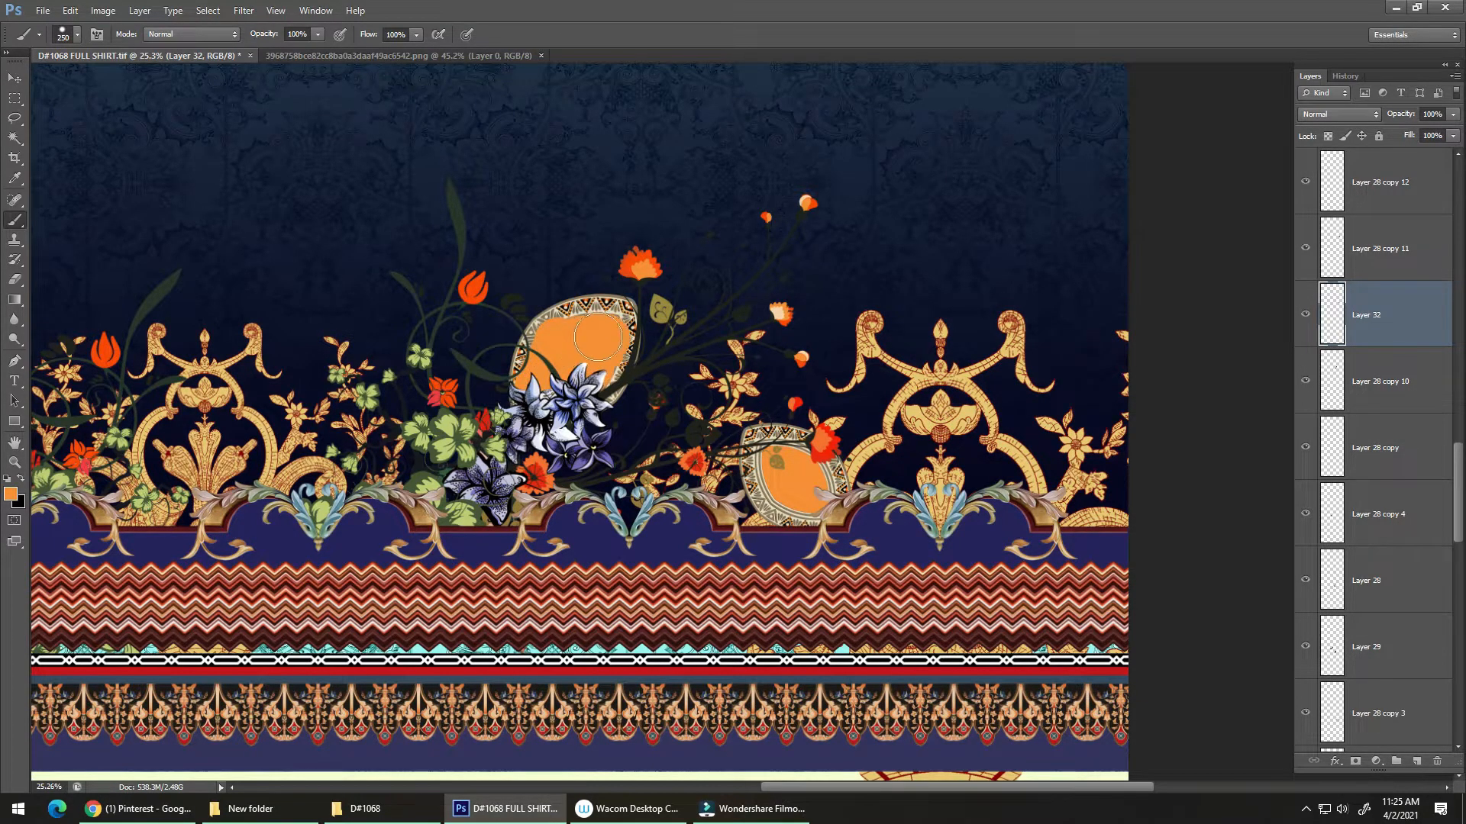
- Send the painted fill layer two levels back and paint the inside of the small left frame orange
{"action": "key", "text": "ctrl+bracketleft"}
{"action": "key", "text": "ctrl+bracketleft"}
{"action": "mouse_move", "coordinate": [603, 343]}
{"action": "left_mouse_down"}
{"action": "mouse_move", "coordinate": [685, 373]}
{"action": "mouse_move", "coordinate": [774, 339]}
{"action": "left_mouse_up"}
{"action": "left_click_drag", "start_coordinate": [353, 428], "coordinate": [378, 446]}
- Sample the border's navy blue and paint it over the interior of the middle gold damask ornament and its right arch
{"action": "left_click_drag", "start_coordinate": [533, 502], "coordinate": [512, 500]}
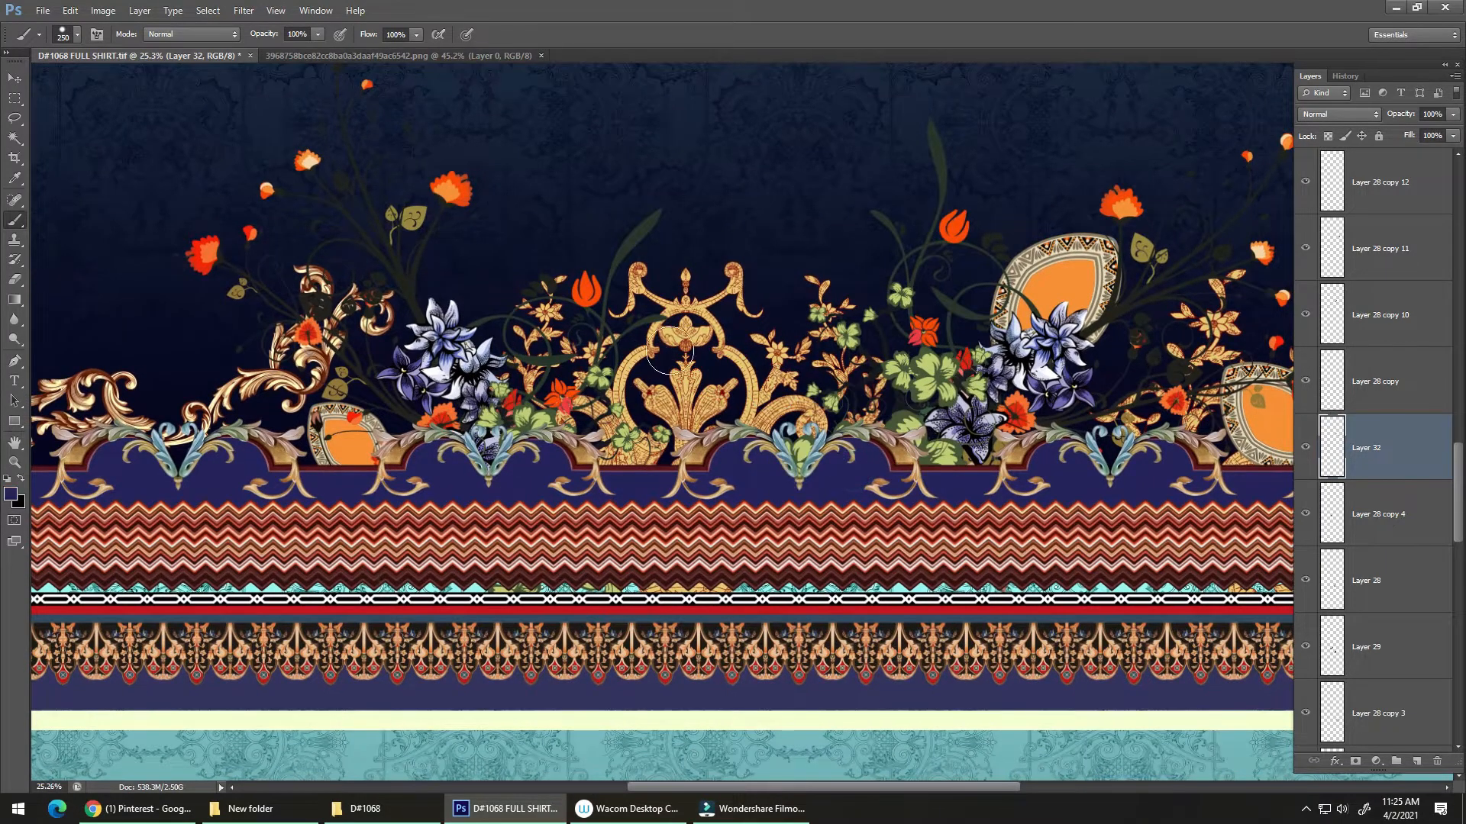
{"action": "mouse_move", "coordinate": [681, 334]}
{"action": "left_mouse_down"}
{"action": "mouse_move", "coordinate": [666, 363]}
{"action": "mouse_move", "coordinate": [710, 336]}
{"action": "mouse_move", "coordinate": [710, 375]}
{"action": "mouse_move", "coordinate": [692, 345]}
{"action": "mouse_move", "coordinate": [728, 400]}
{"action": "mouse_move", "coordinate": [724, 422]}
{"action": "mouse_move", "coordinate": [795, 430]}
{"action": "left_mouse_up"}
{"action": "mouse_move", "coordinate": [664, 377]}
{"action": "left_mouse_down"}
{"action": "mouse_move", "coordinate": [648, 410]}
{"action": "mouse_move", "coordinate": [653, 435]}
{"action": "mouse_move", "coordinate": [649, 409]}
{"action": "mouse_move", "coordinate": [656, 430]}
{"action": "mouse_move", "coordinate": [685, 403]}
{"action": "mouse_move", "coordinate": [671, 448]}
{"action": "left_mouse_up"}
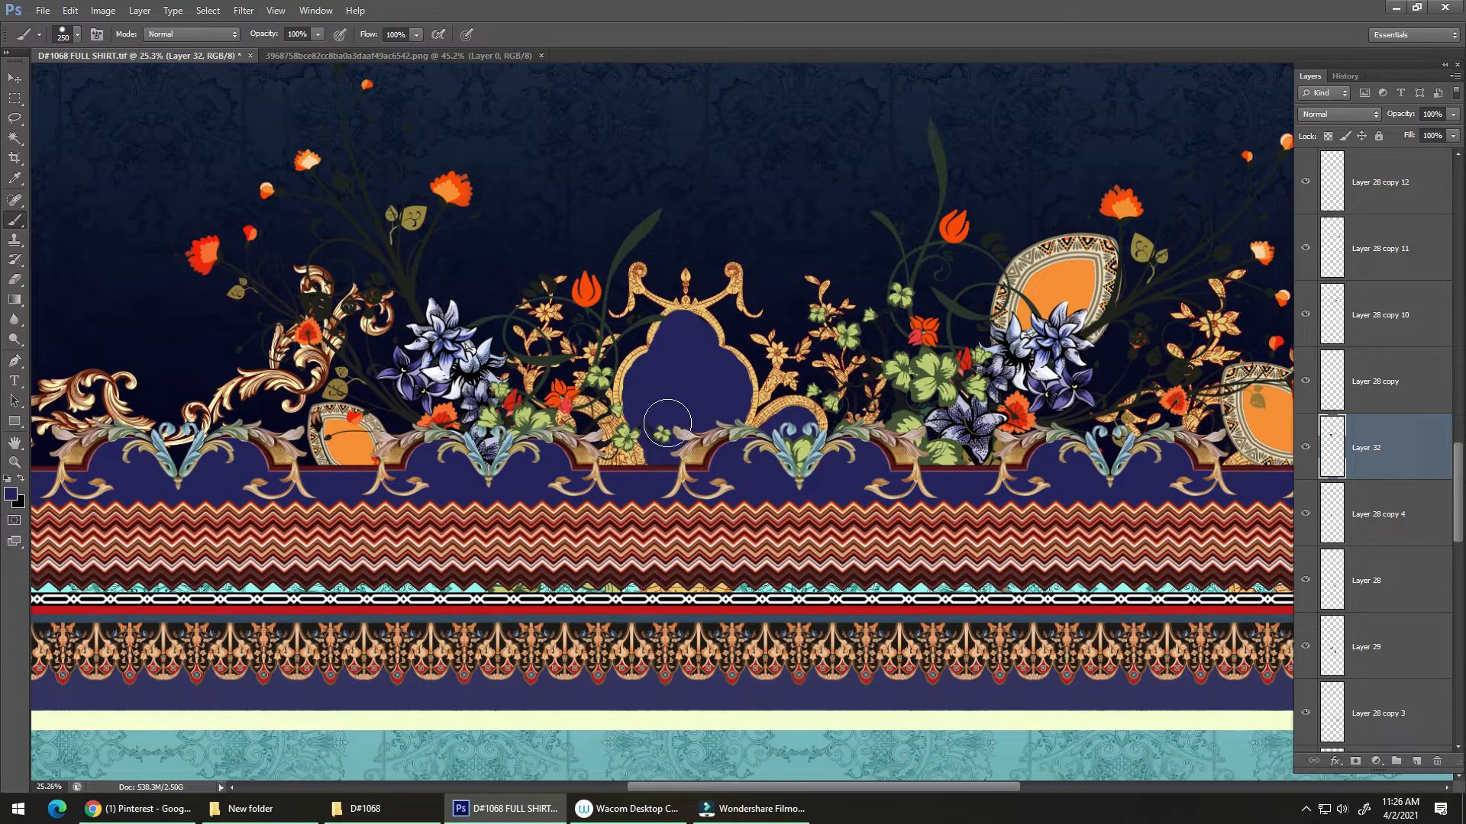
- Lower the painted fill layer in the stack to directly beneath Layer 26 copy 3, behind the gold ornaments and frames
{"action": "key", "text": "ctrl+bracketleft"}
{"action": "key", "text": "ctrl+bracketleft"}
{"action": "key", "text": "ctrl+bracketleft"}
{"action": "key", "text": "ctrl+bracketleft"}
{"action": "key", "text": "ctrl+bracketleft"}
{"action": "key", "text": "ctrl+bracketleft"}
{"action": "key", "text": "ctrl+bracketleft"}
{"action": "key", "text": "ctrl+bracketleft"}
{"action": "key", "text": "ctrl+bracketleft"}
{"action": "key", "text": "ctrl+bracketleft"}
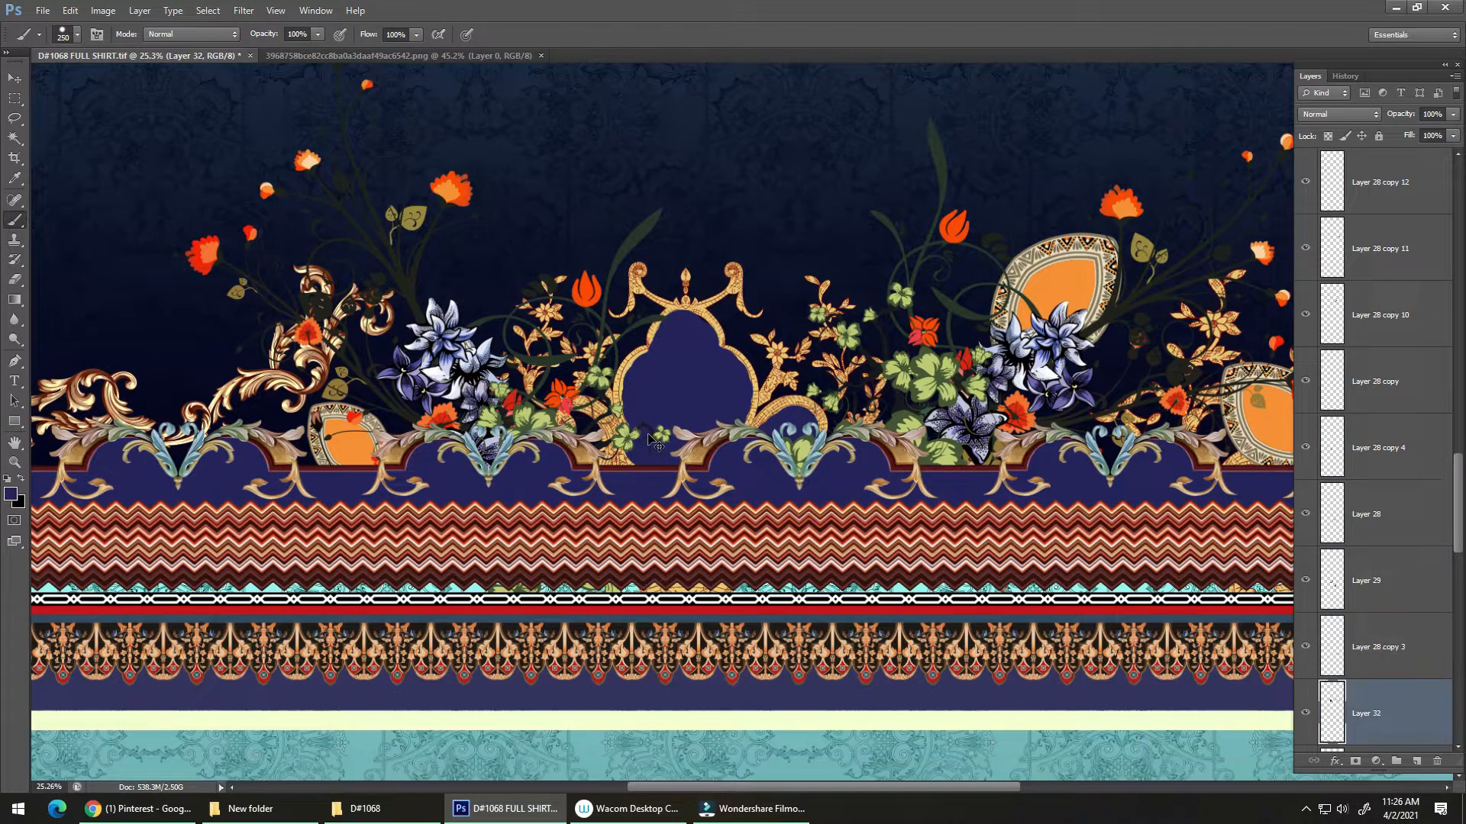
{"action": "key", "text": "ctrl+bracketleft"}
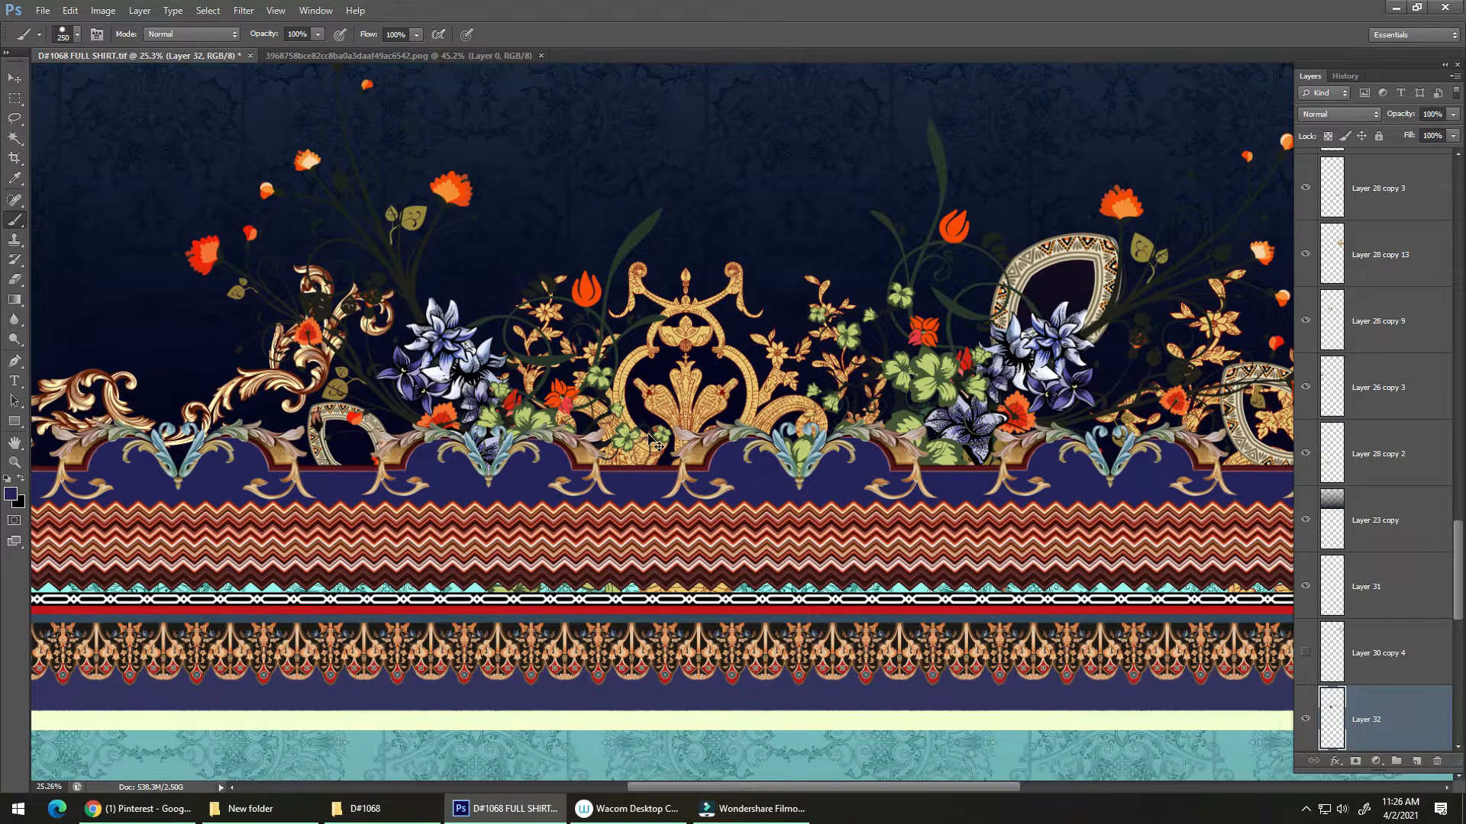
{"action": "key", "text": "ctrl+bracketright"}
{"action": "key", "text": "ctrl+bracketright"}
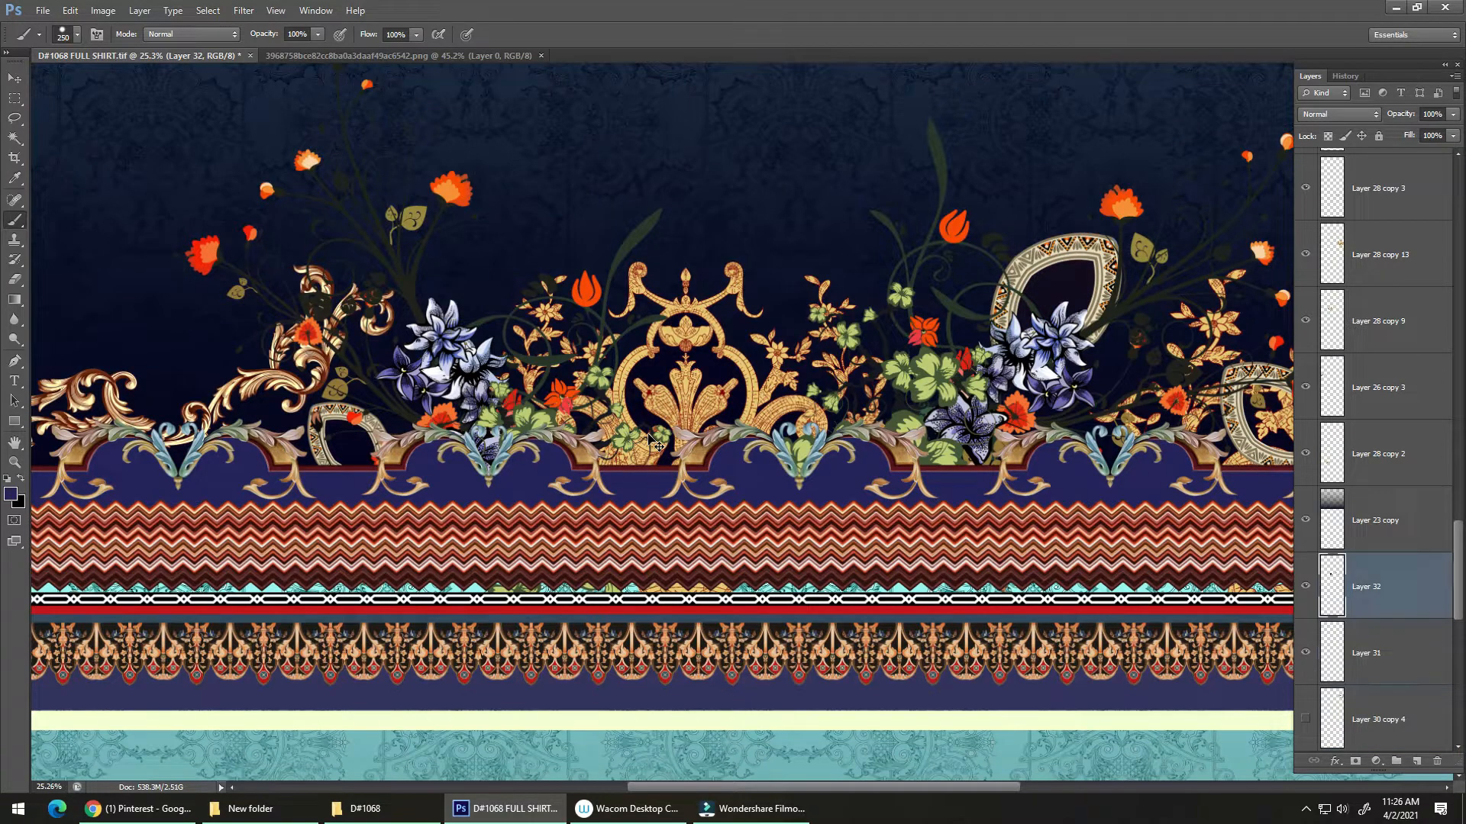
{"action": "key", "text": "ctrl+bracketright"}
{"action": "key", "text": "ctrl+bracketright"}
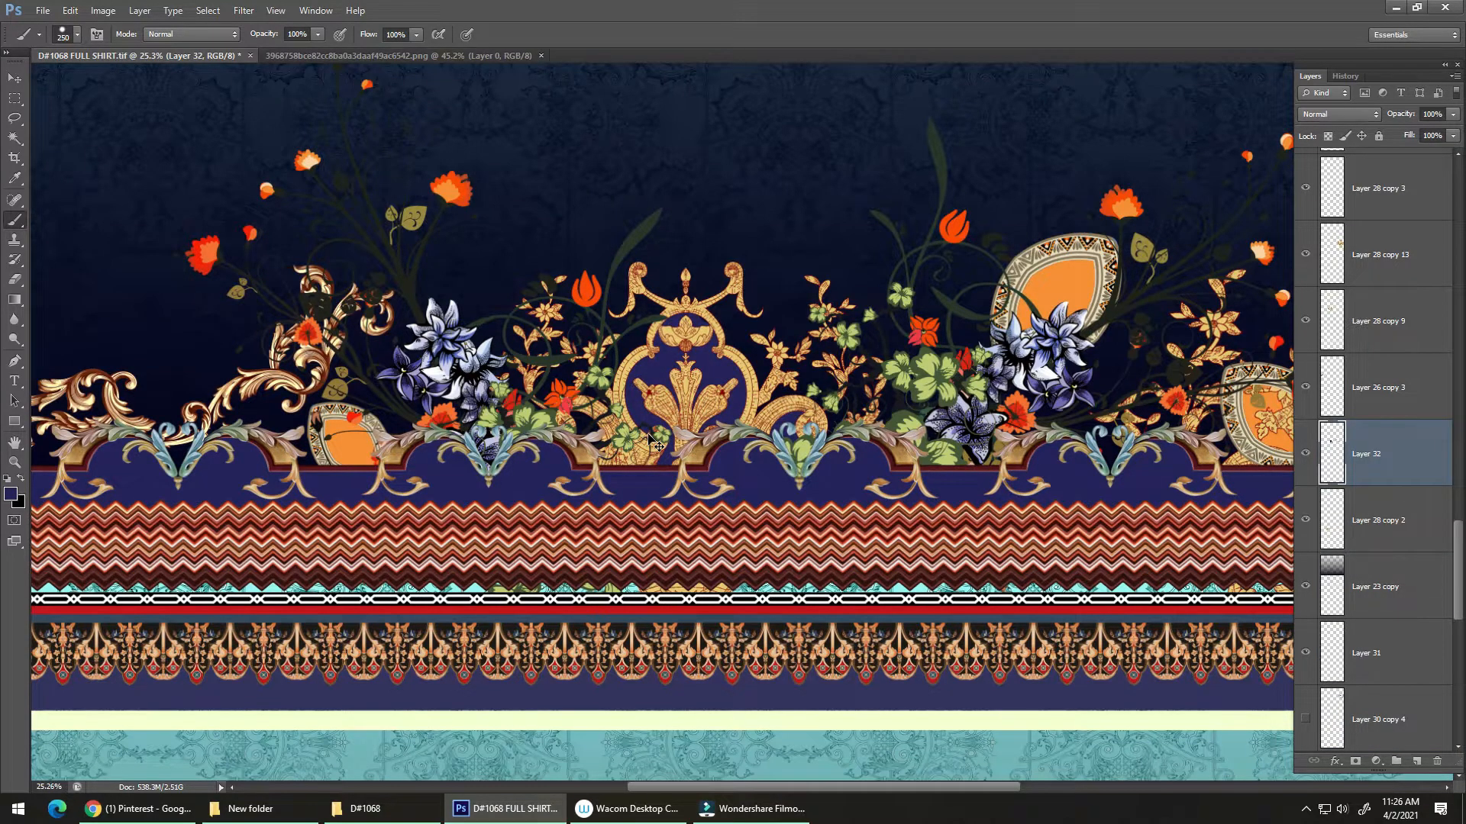
- Sample a flower's orange-red and paint it inside the right gold damask ornament and behind the scrollwork at the border's left end
{"action": "left_click_drag", "start_coordinate": [715, 408], "coordinate": [583, 420]}
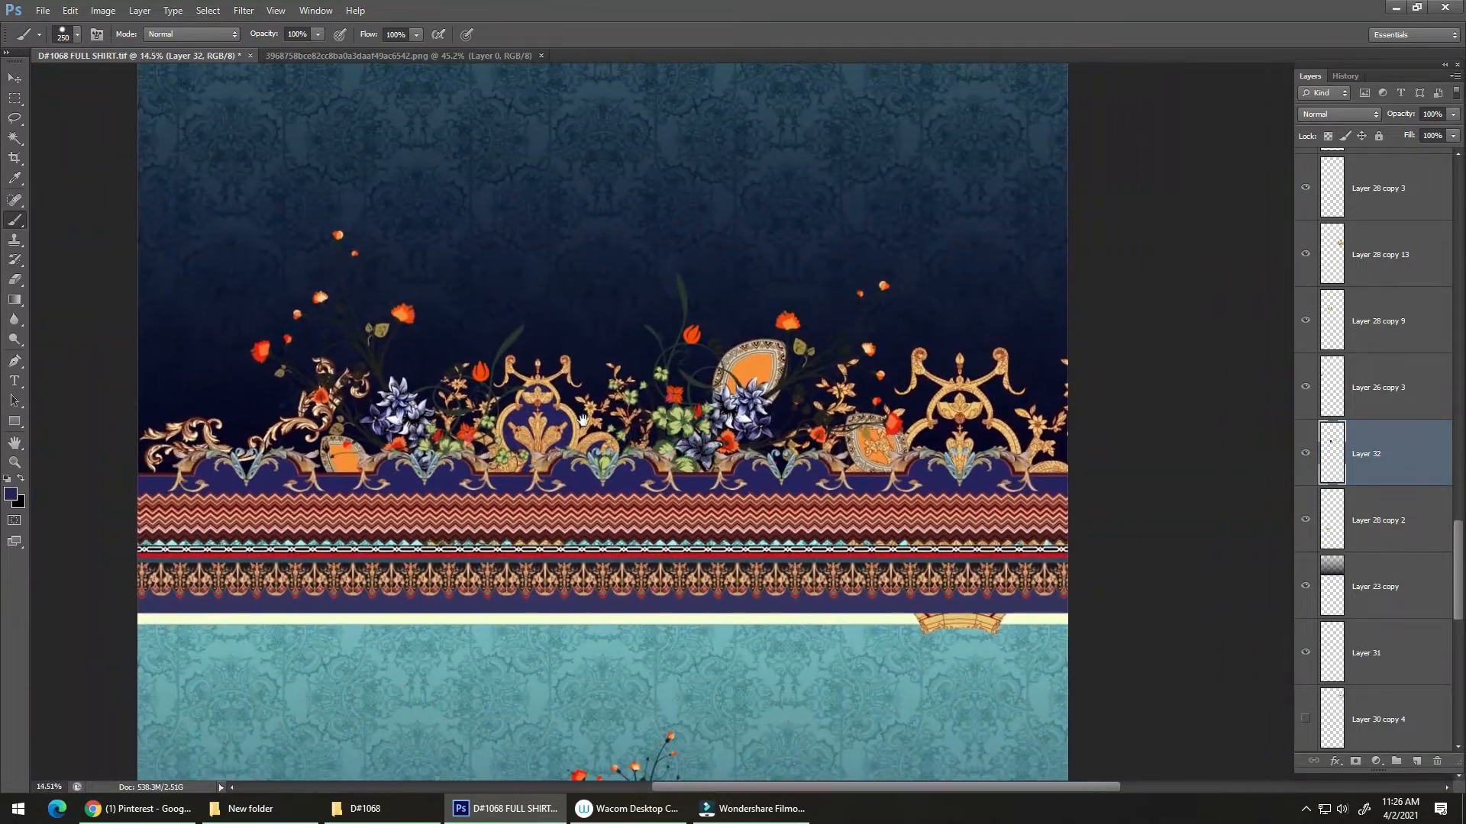
{"action": "left_click", "coordinate": [413, 316], "text": "alt"}
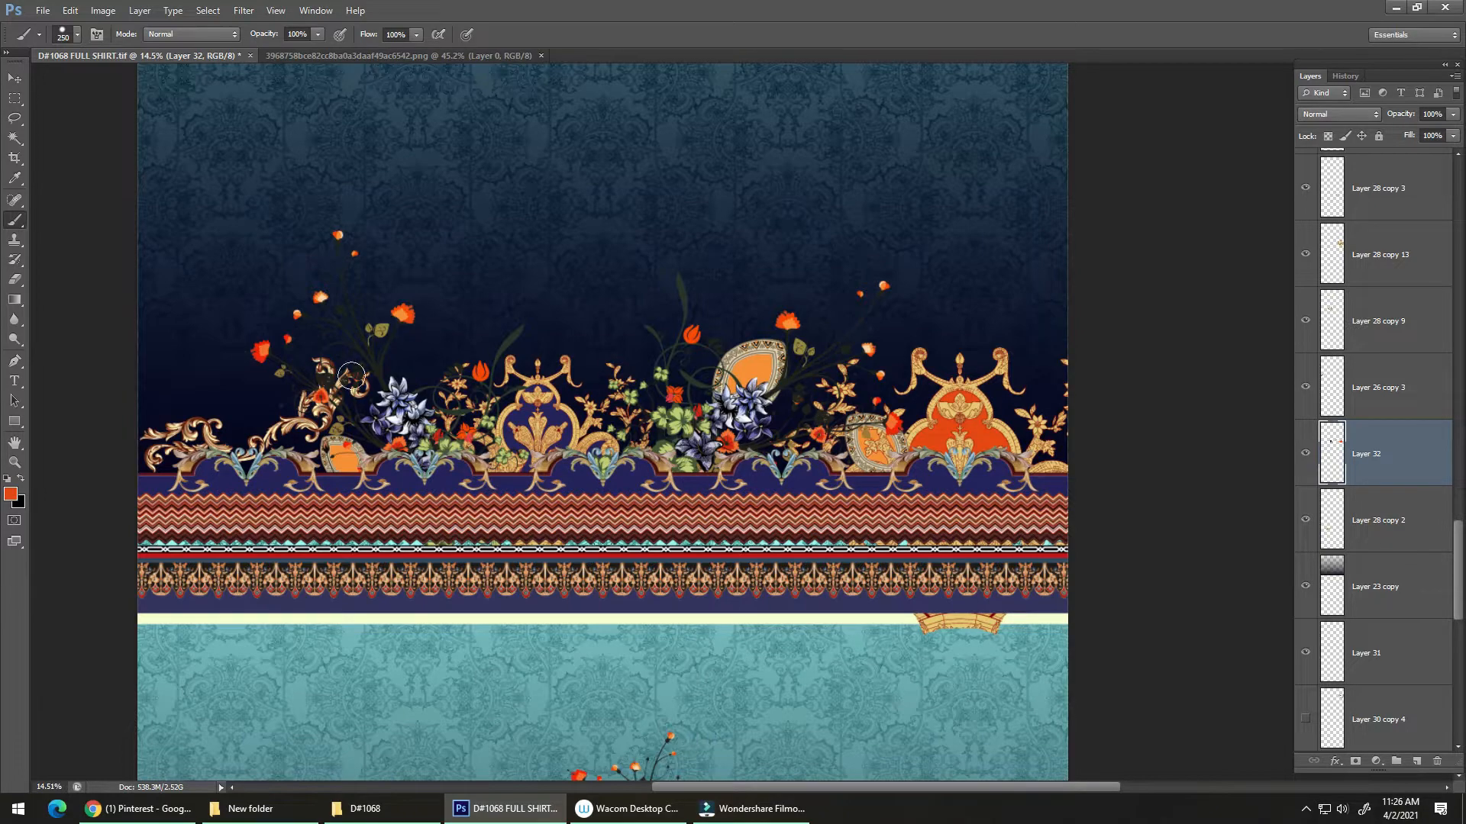
{"action": "scroll", "coordinate": [227, 448], "scroll_direction": "up", "scroll_amount": 5}
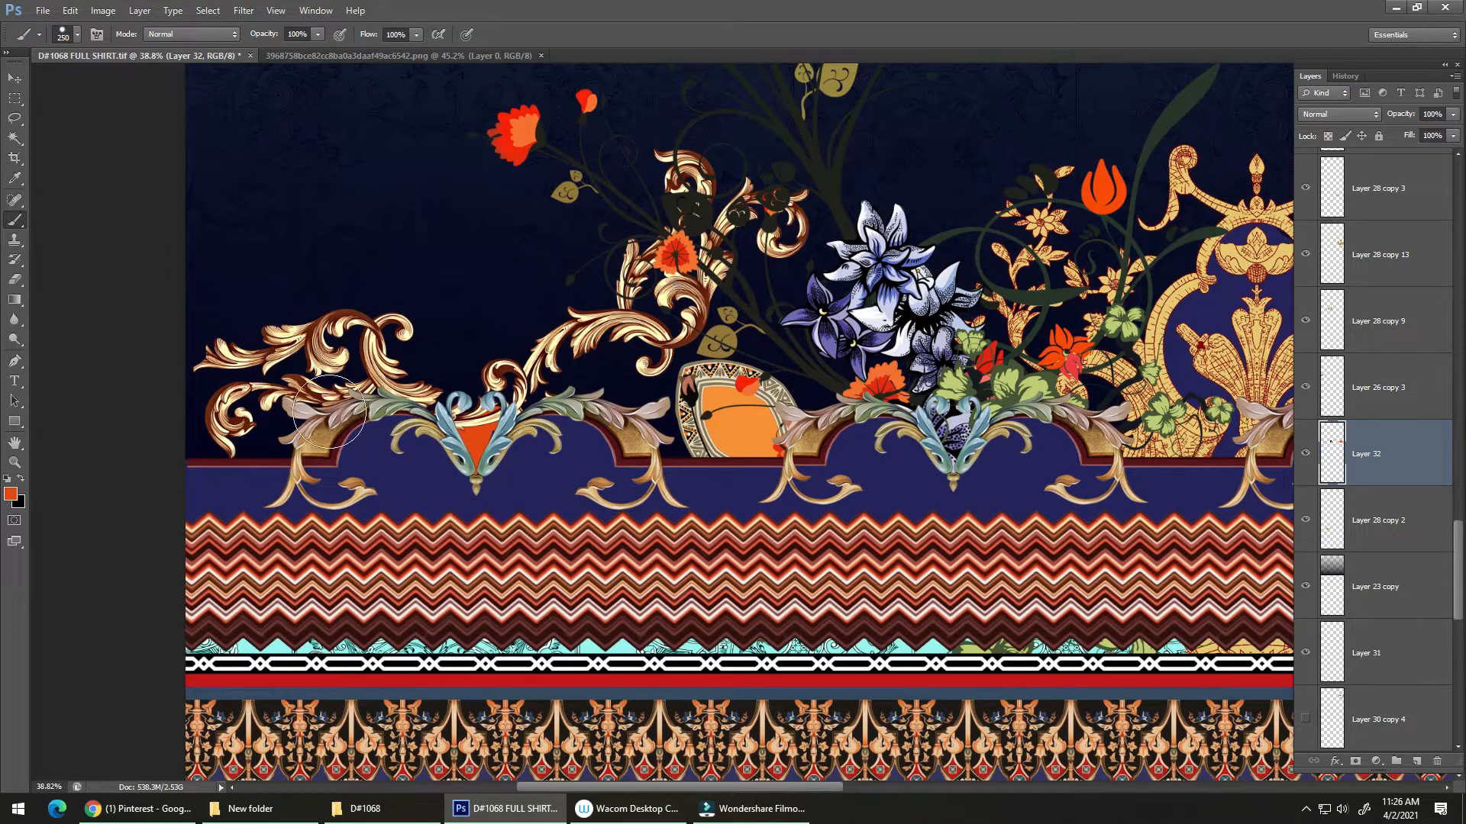
{"action": "mouse_move", "coordinate": [261, 428]}
{"action": "left_mouse_down"}
{"action": "mouse_move", "coordinate": [248, 426]}
{"action": "mouse_move", "coordinate": [286, 433]}
{"action": "left_mouse_up"}
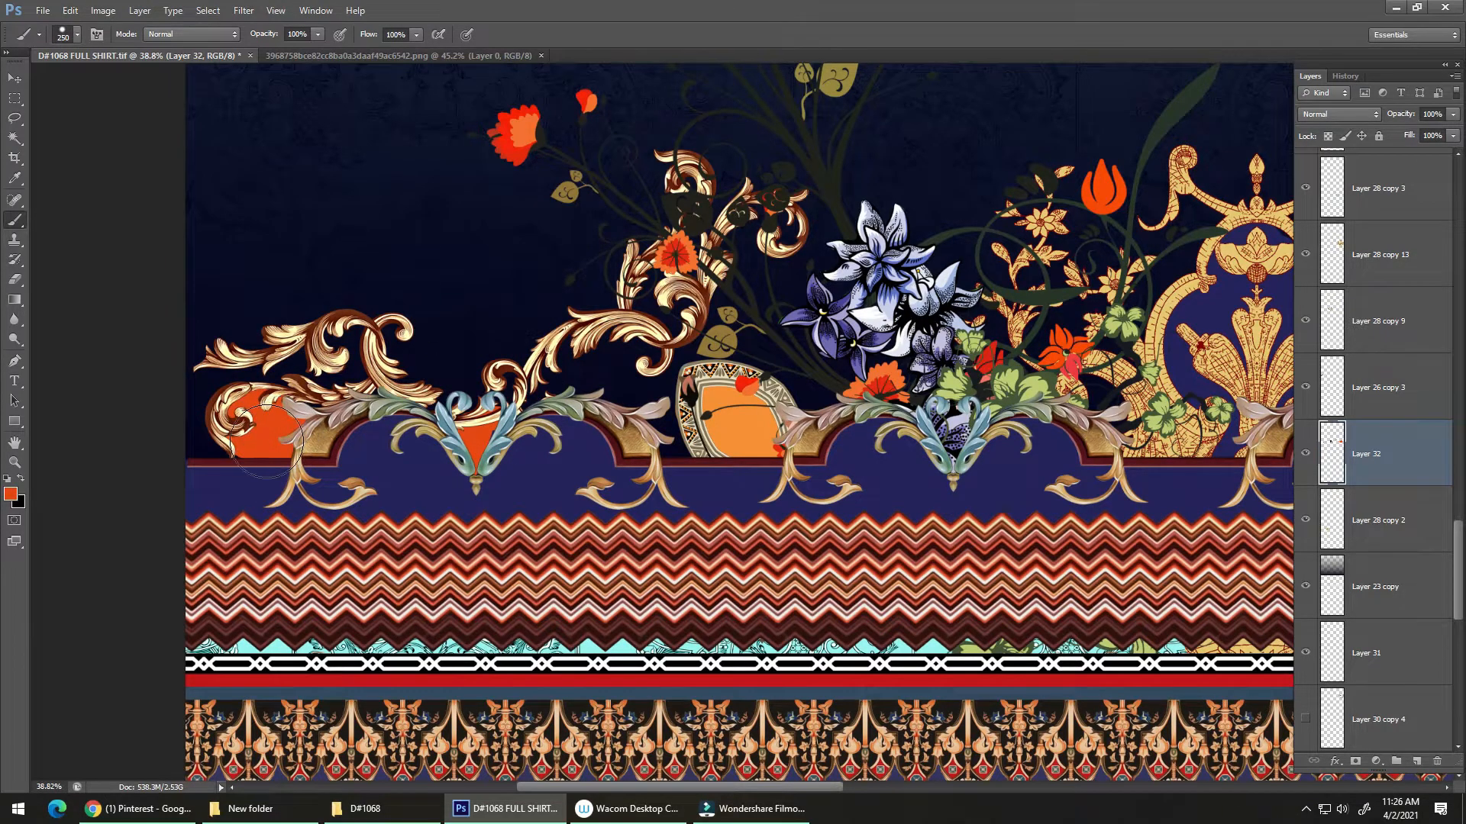
{"action": "scroll", "coordinate": [480, 436], "scroll_direction": "down", "scroll_amount": 5}
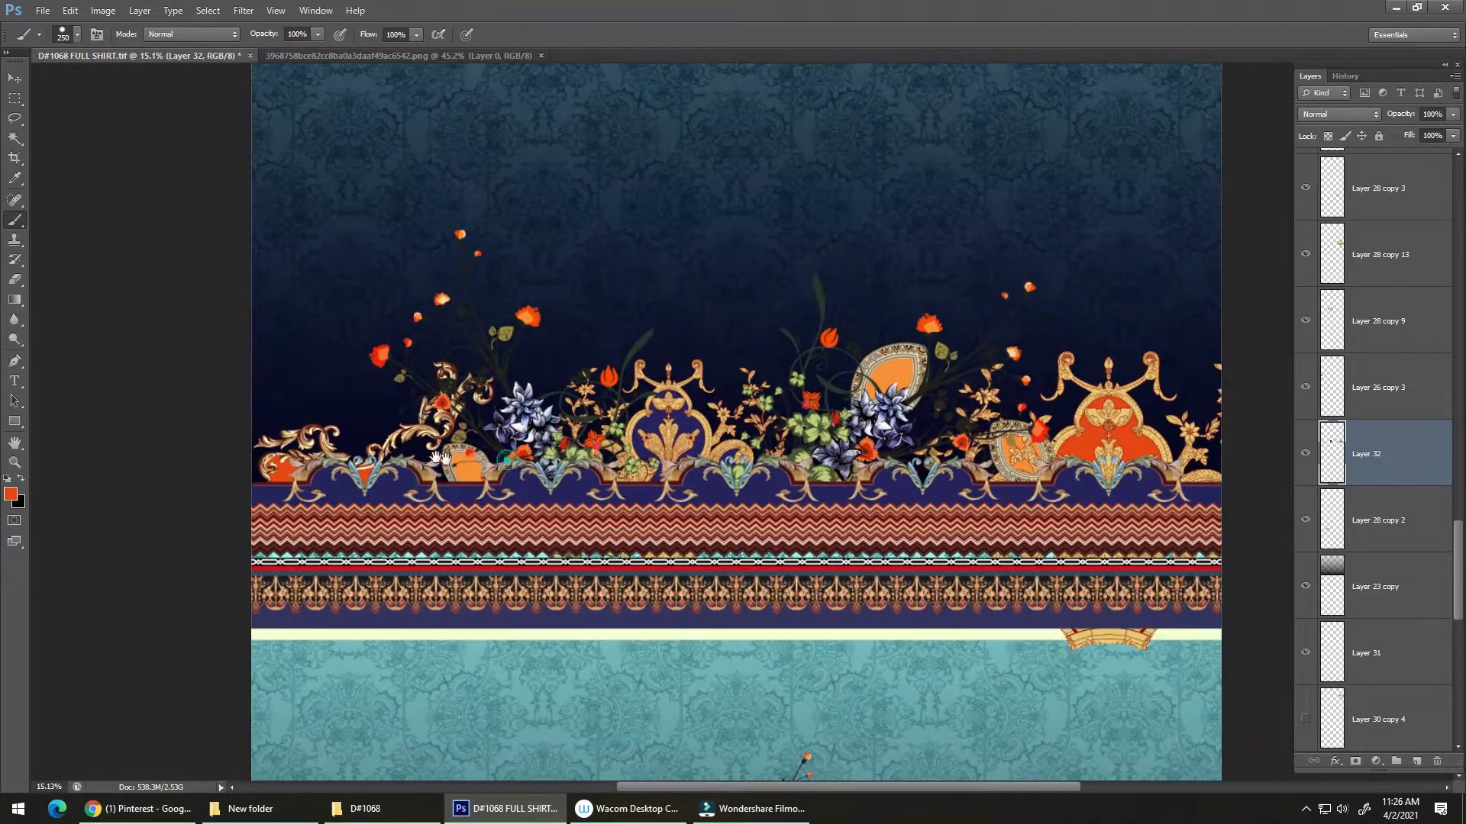
- Check the painted fills along the border and save the shirt design file
{"action": "left_click_drag", "start_coordinate": [504, 460], "coordinate": [438, 457]}
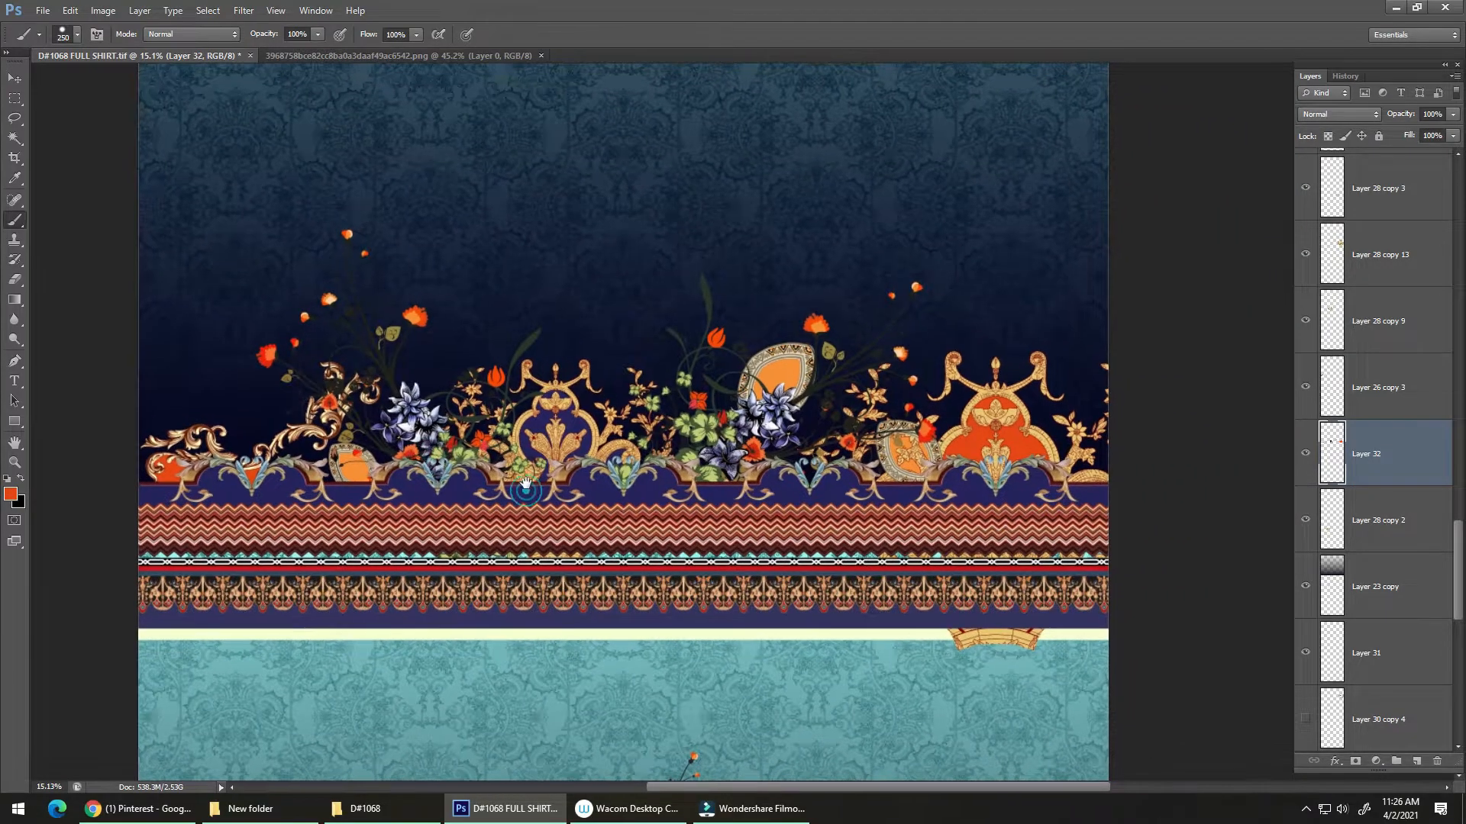
{"action": "scroll", "coordinate": [820, 442], "scroll_direction": "up", "scroll_amount": 5}
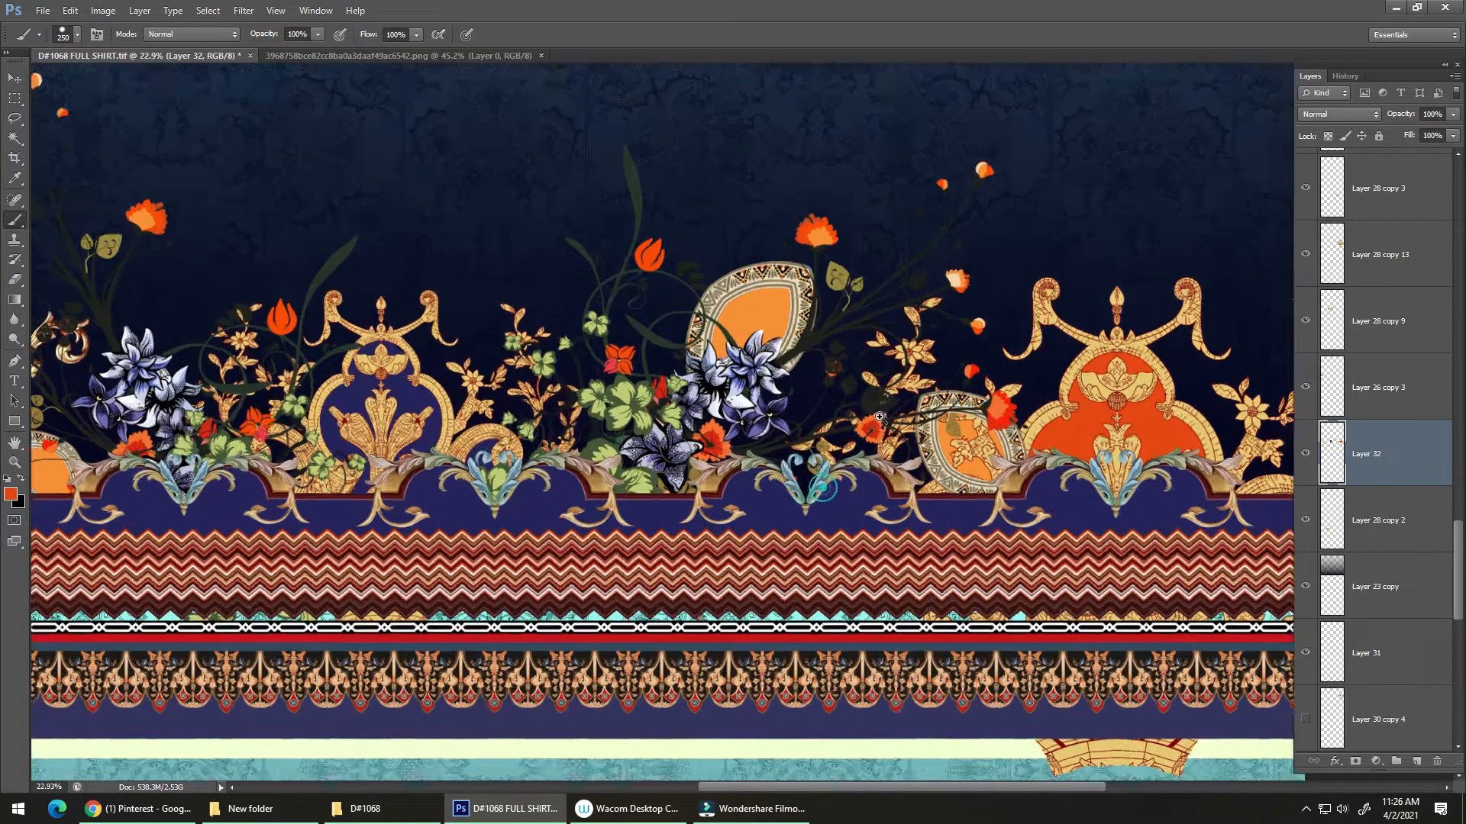
{"action": "scroll", "coordinate": [865, 416], "scroll_direction": "down", "scroll_amount": 5}
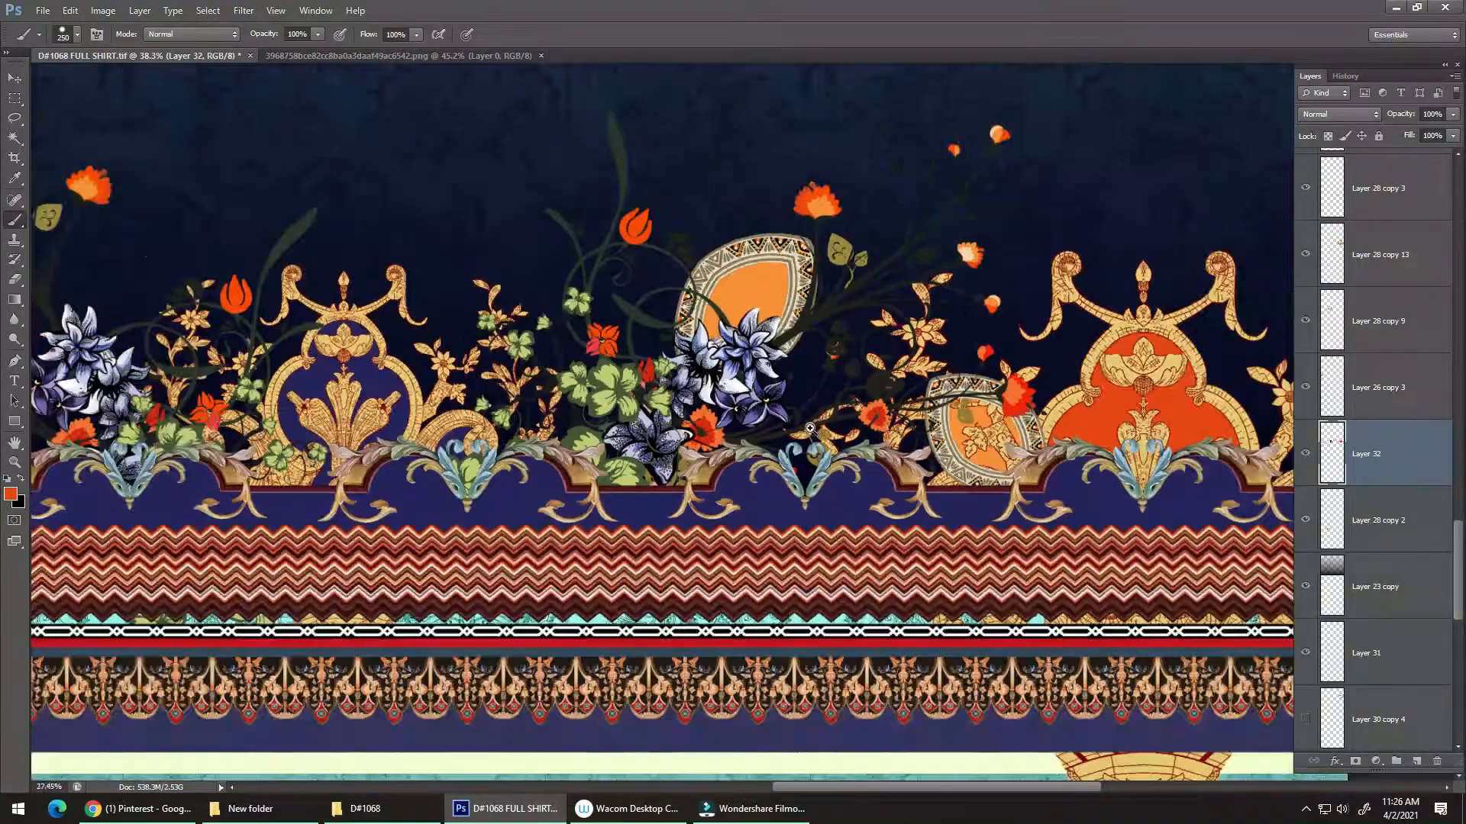
{"action": "scroll", "coordinate": [745, 516], "scroll_direction": "down", "scroll_amount": 5}
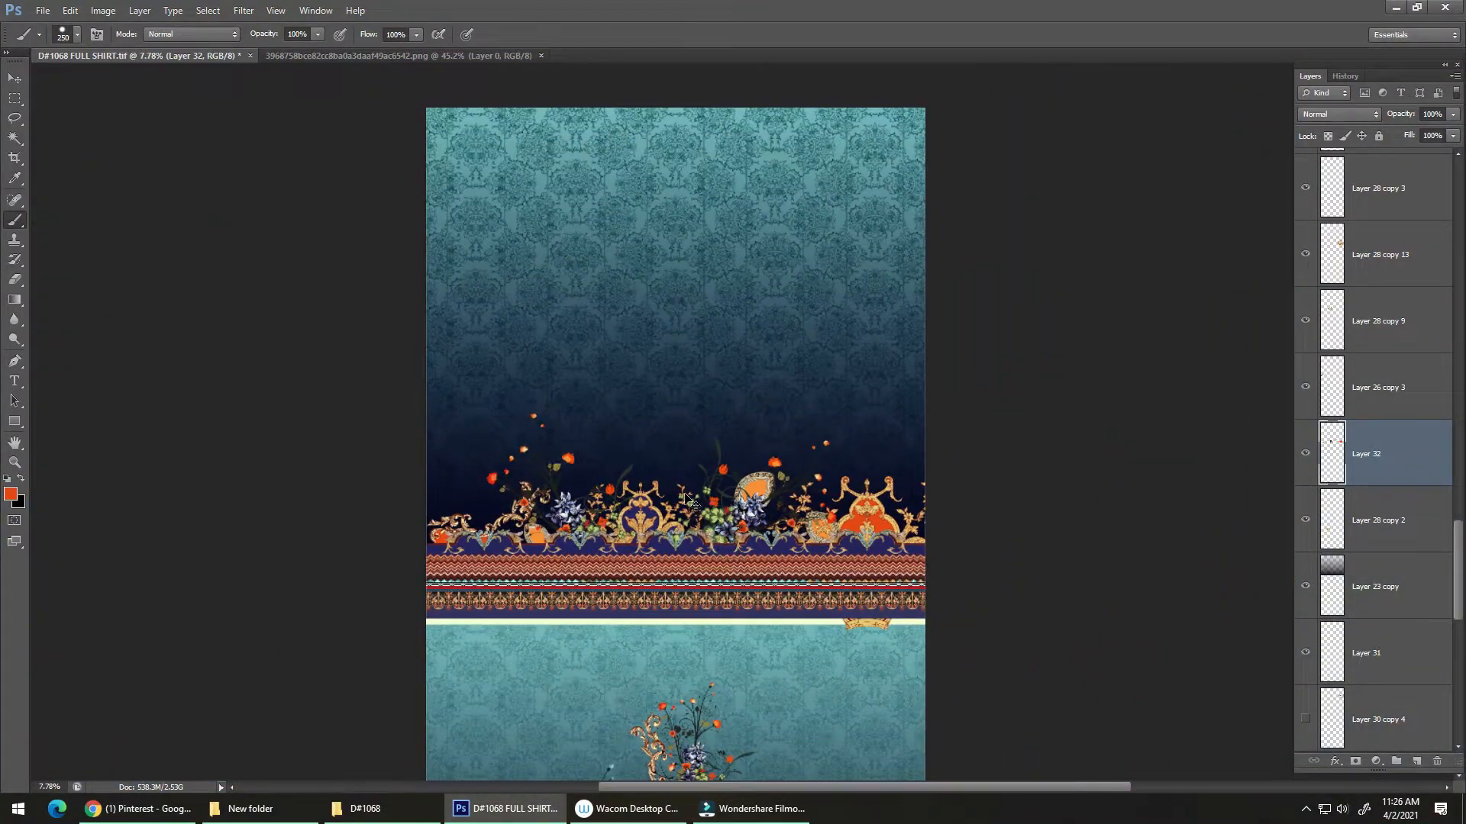
{"action": "key", "text": "ctrl+s"}
{"action": "left_click_drag", "start_coordinate": [758, 527], "coordinate": [723, 483]}
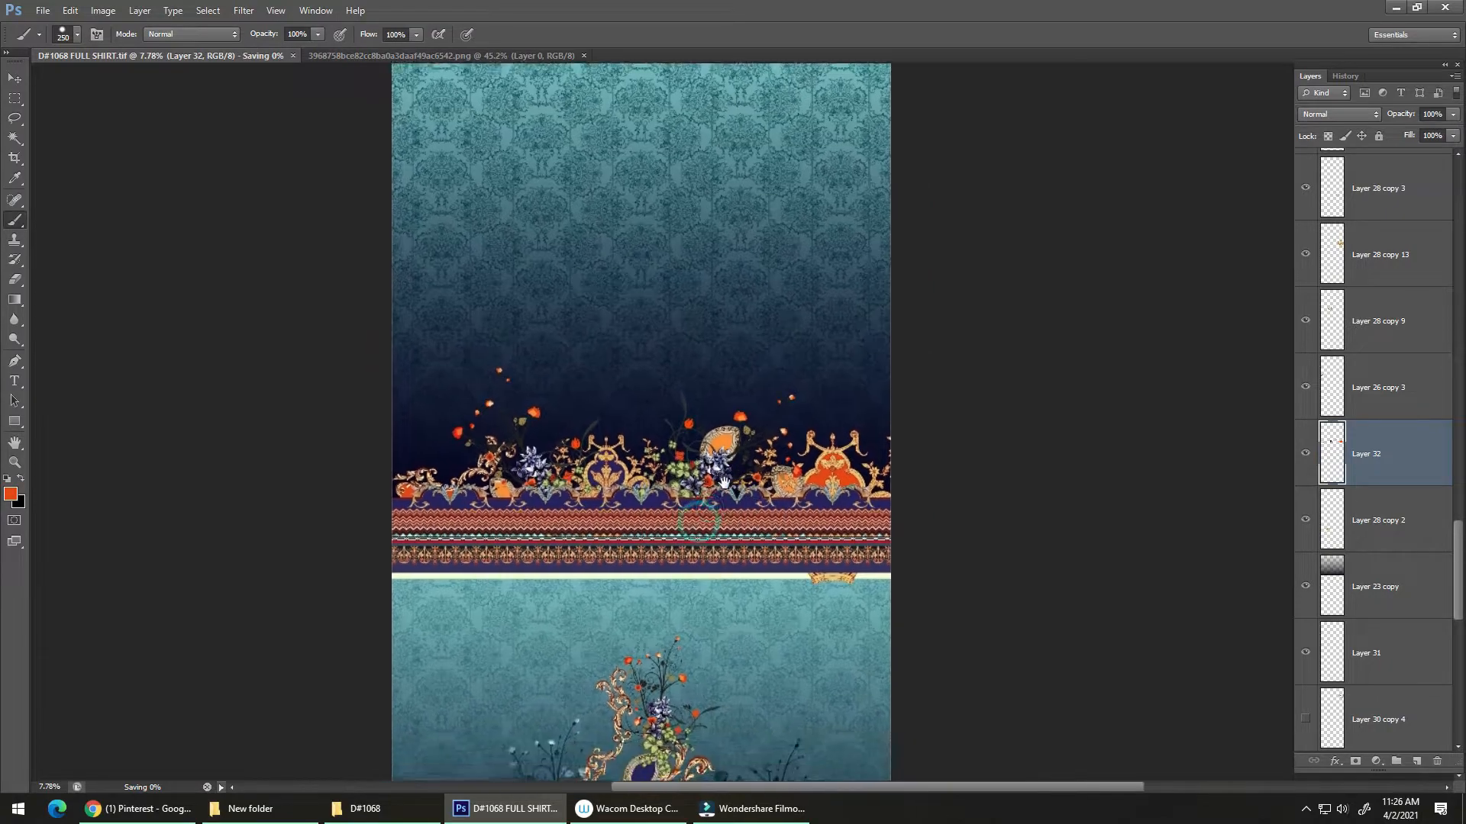
{"action": "scroll", "coordinate": [723, 451], "scroll_direction": "up", "scroll_amount": 3}
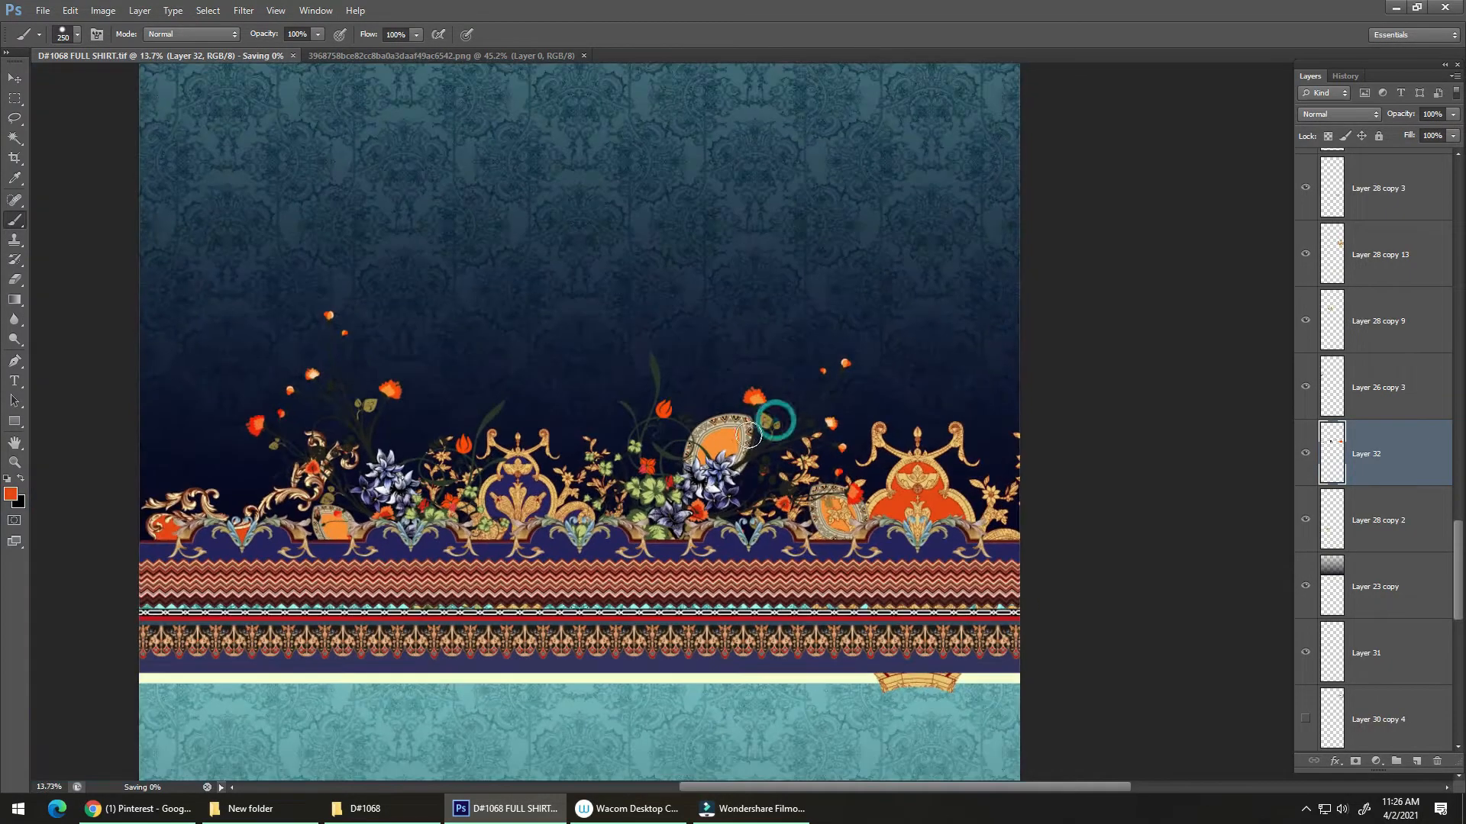
- Bring the right flower cluster to the front of the layer stack and lower it about 0.7 in over the border
{"action": "key", "text": "v"}
{"action": "scroll", "coordinate": [708, 474], "scroll_direction": "down", "scroll_amount": 1}
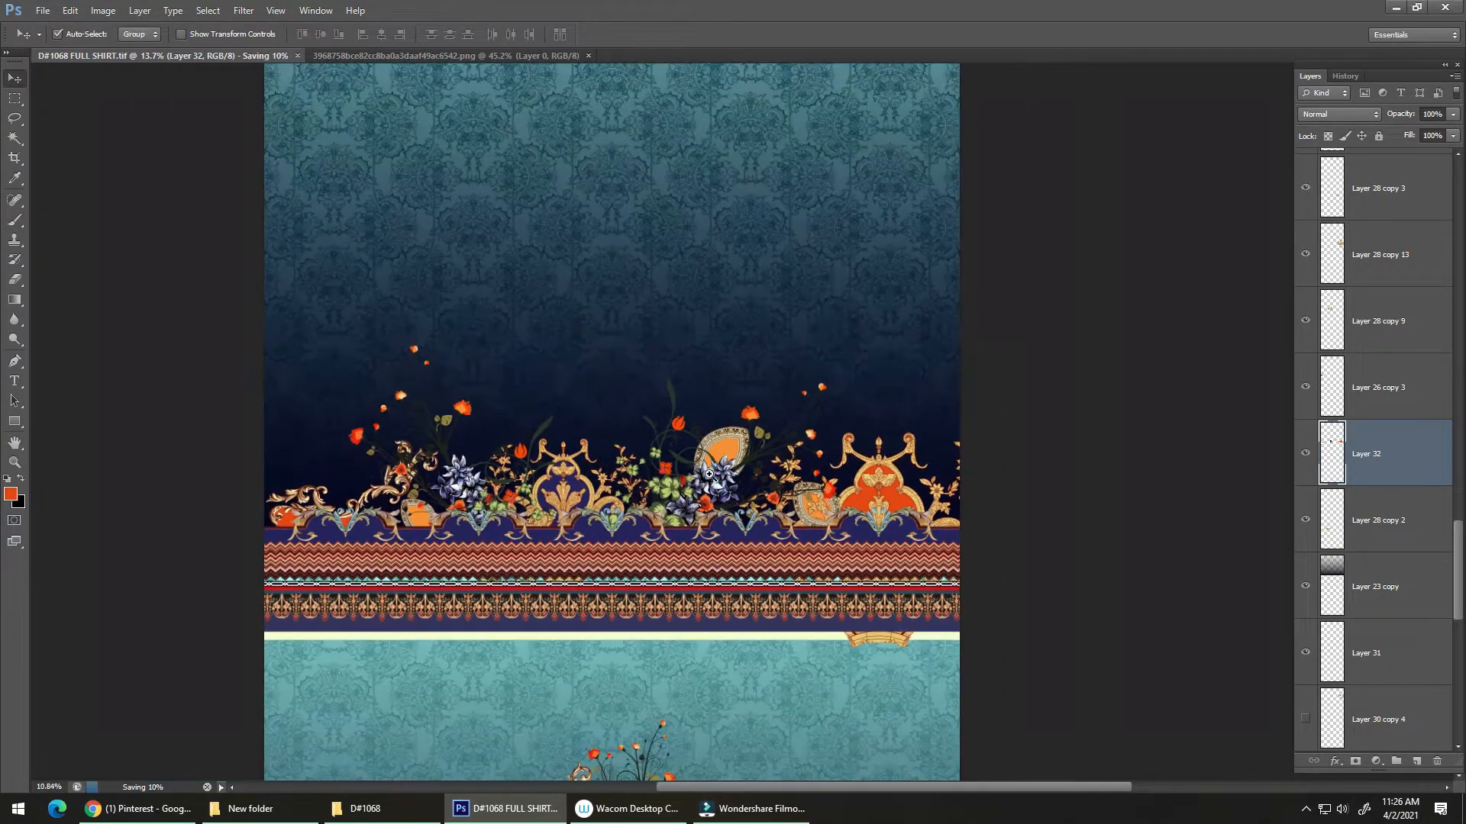
{"action": "mouse_move", "coordinate": [759, 423]}
{"action": "left_mouse_down"}
{"action": "mouse_move", "coordinate": [758, 350]}
{"action": "mouse_move", "coordinate": [761, 399]}
{"action": "left_mouse_up"}
{"action": "scroll", "coordinate": [763, 397], "scroll_direction": "up", "scroll_amount": 3}
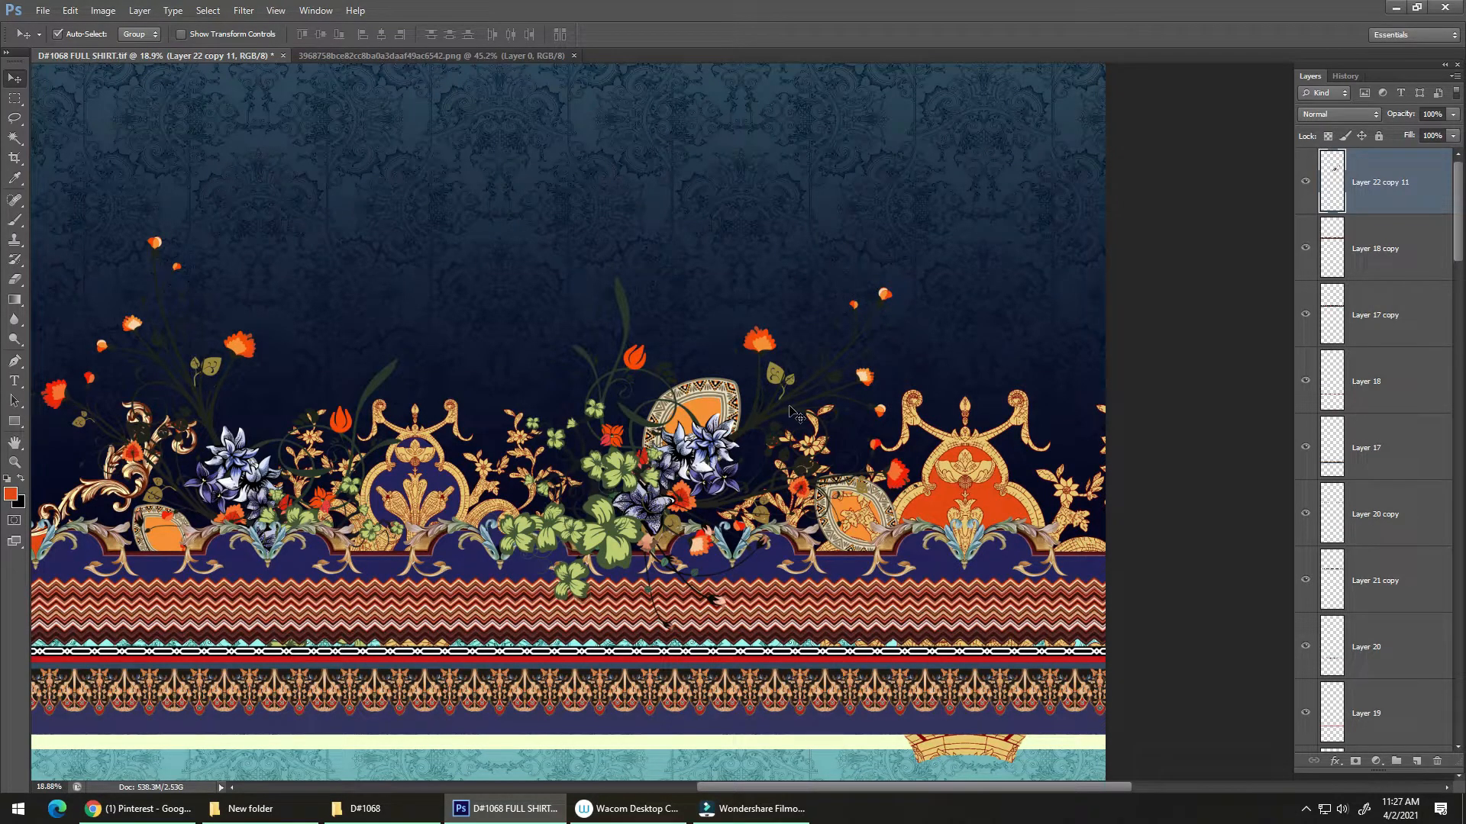
{"action": "left_click_drag", "start_coordinate": [592, 531], "coordinate": [608, 565]}
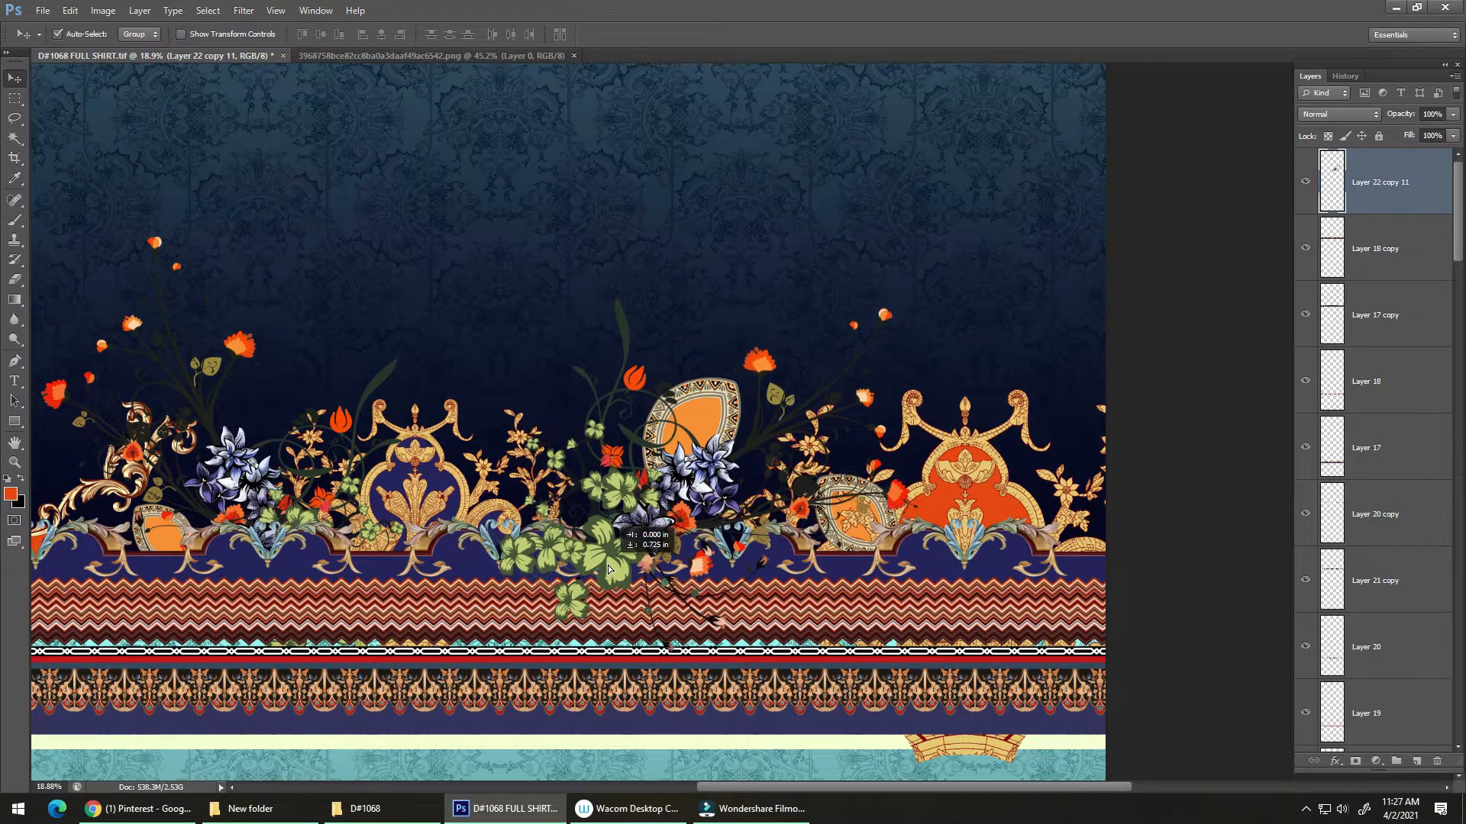
- Bring the left flower cluster forward so its layer sits directly beneath the right cluster's layer
{"action": "left_click_drag", "start_coordinate": [522, 488], "coordinate": [782, 479]}
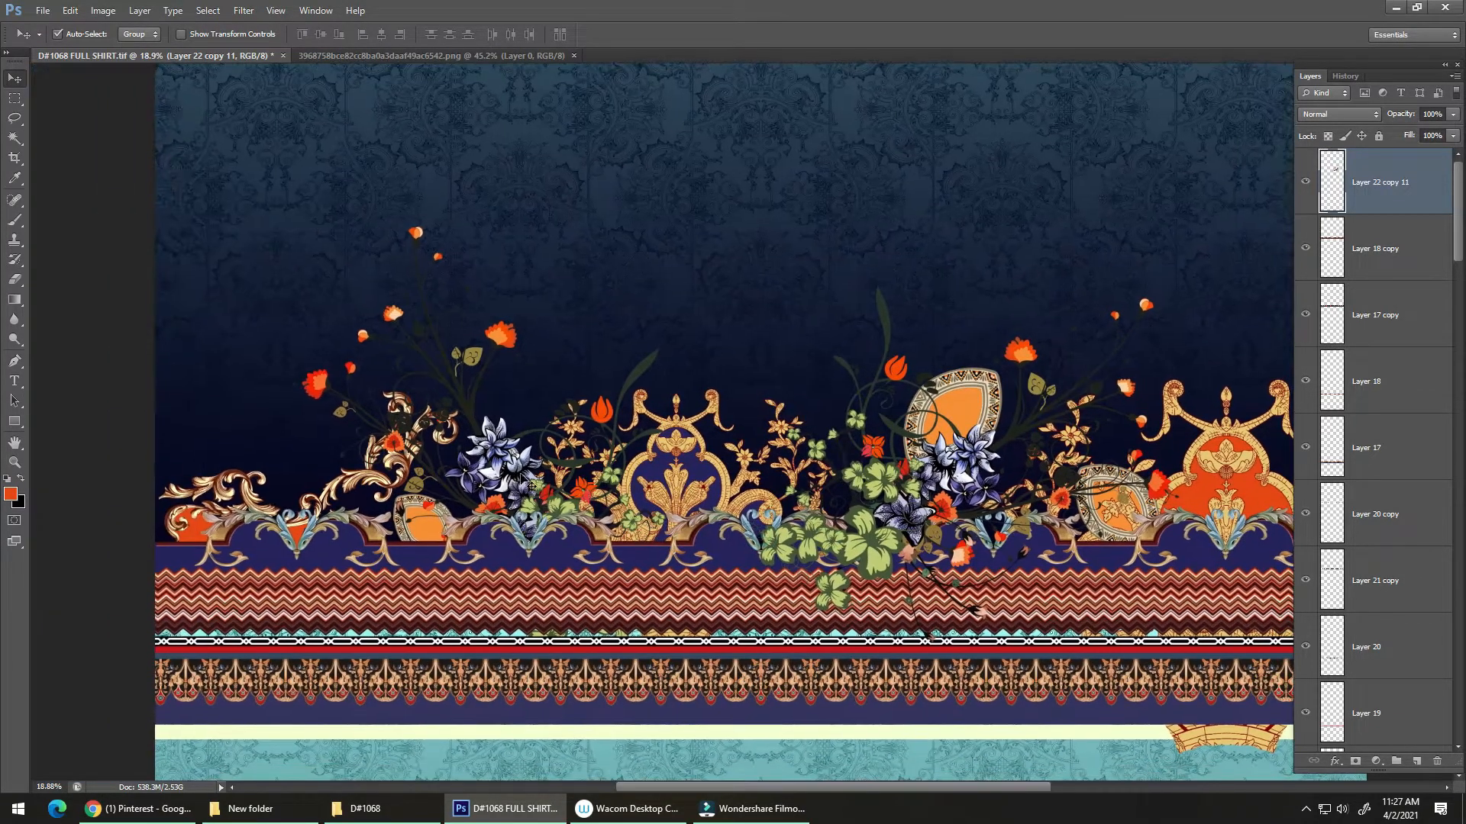
{"action": "left_click_drag", "start_coordinate": [514, 478], "coordinate": [515, 471]}
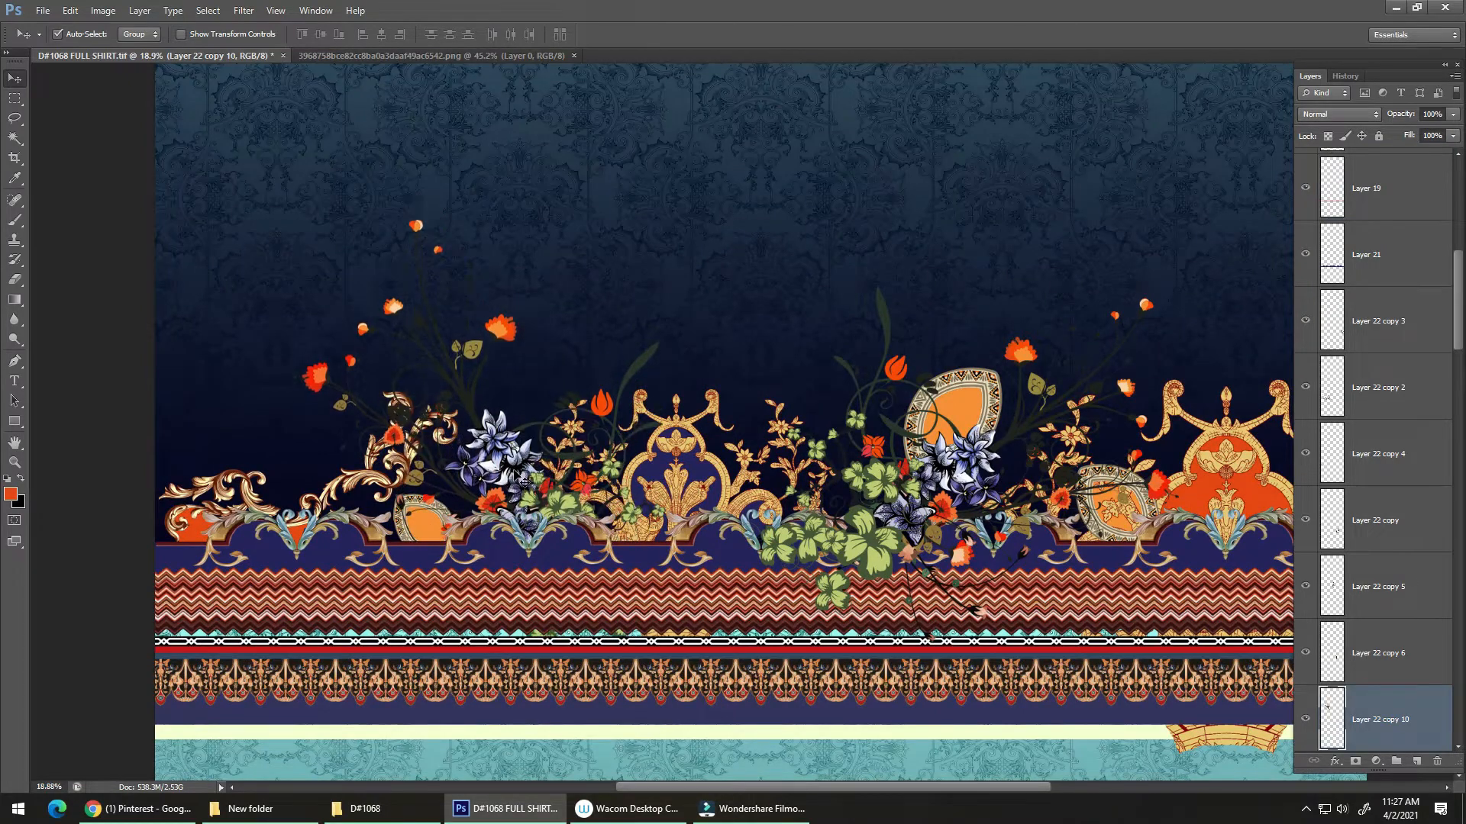
{"action": "left_click", "coordinate": [882, 552], "text": "shift"}
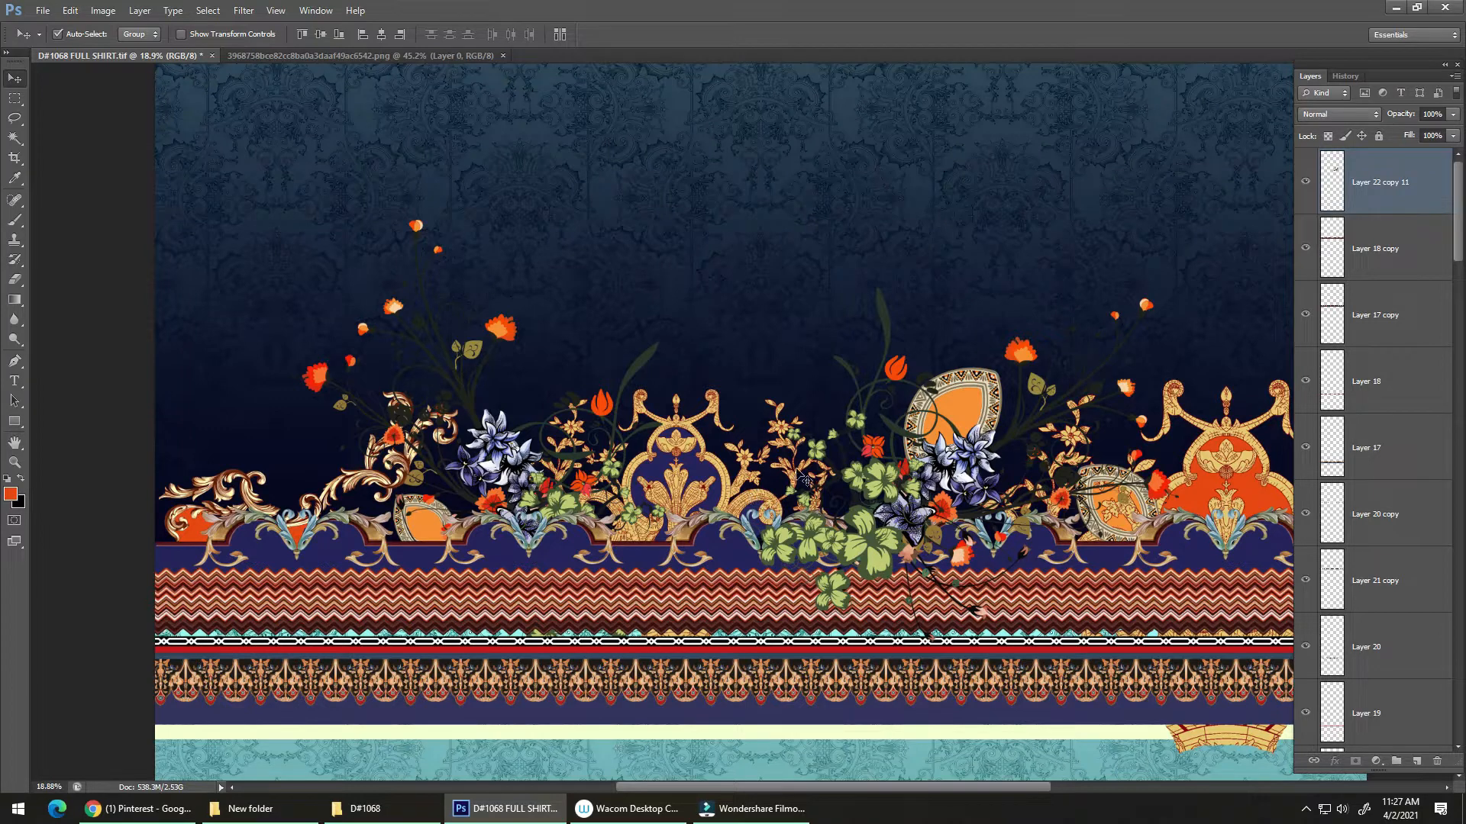
{"action": "left_click_drag", "start_coordinate": [1398, 202], "coordinate": [1367, 271]}
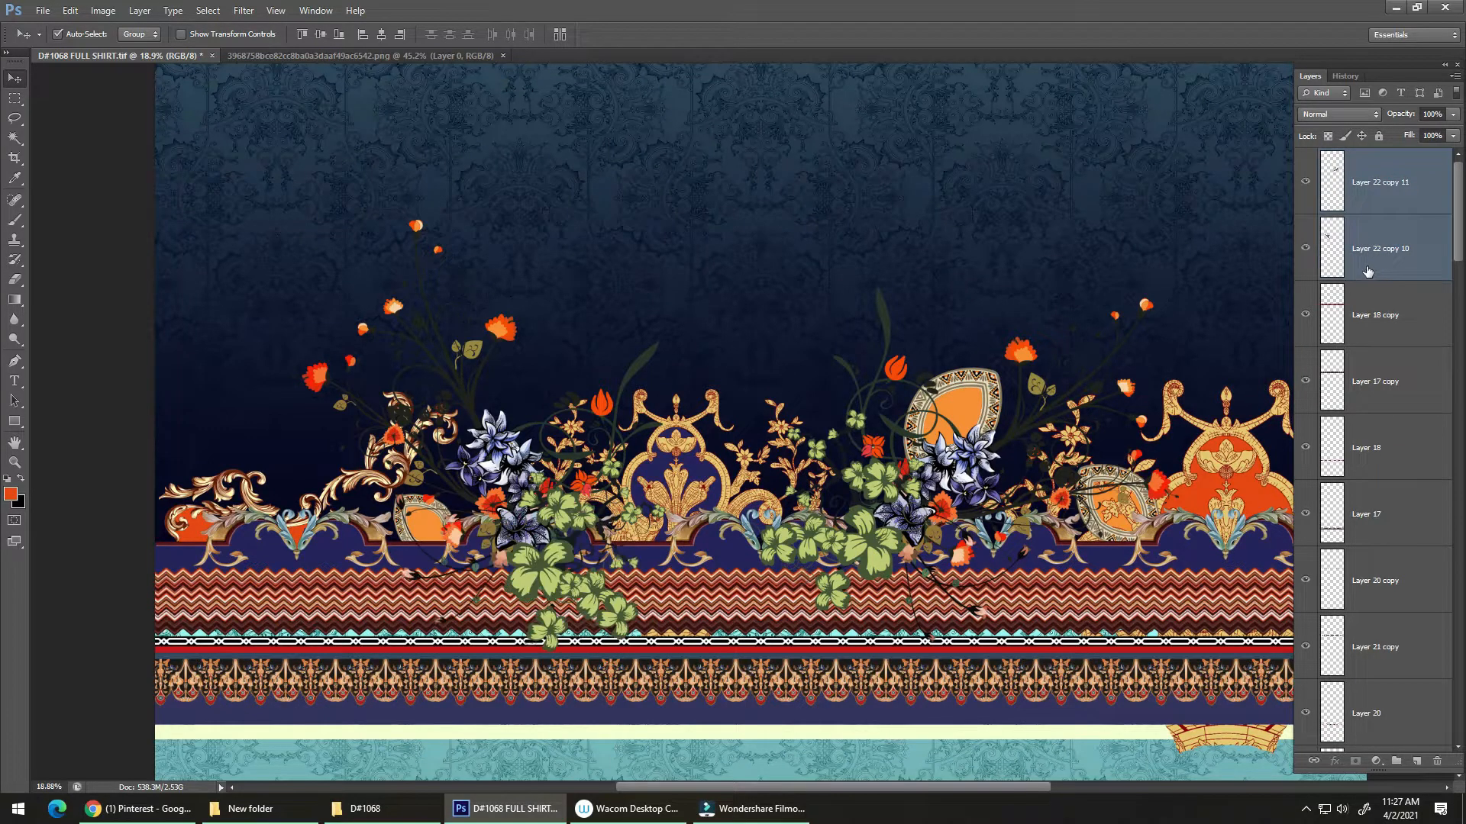
- Raise the left flower cluster, rotate it about 23 degrees counterclockwise and settle its leaves over the border's upper edge
{"action": "left_click", "coordinate": [706, 647]}
{"action": "left_click_drag", "start_coordinate": [546, 596], "coordinate": [529, 520]}
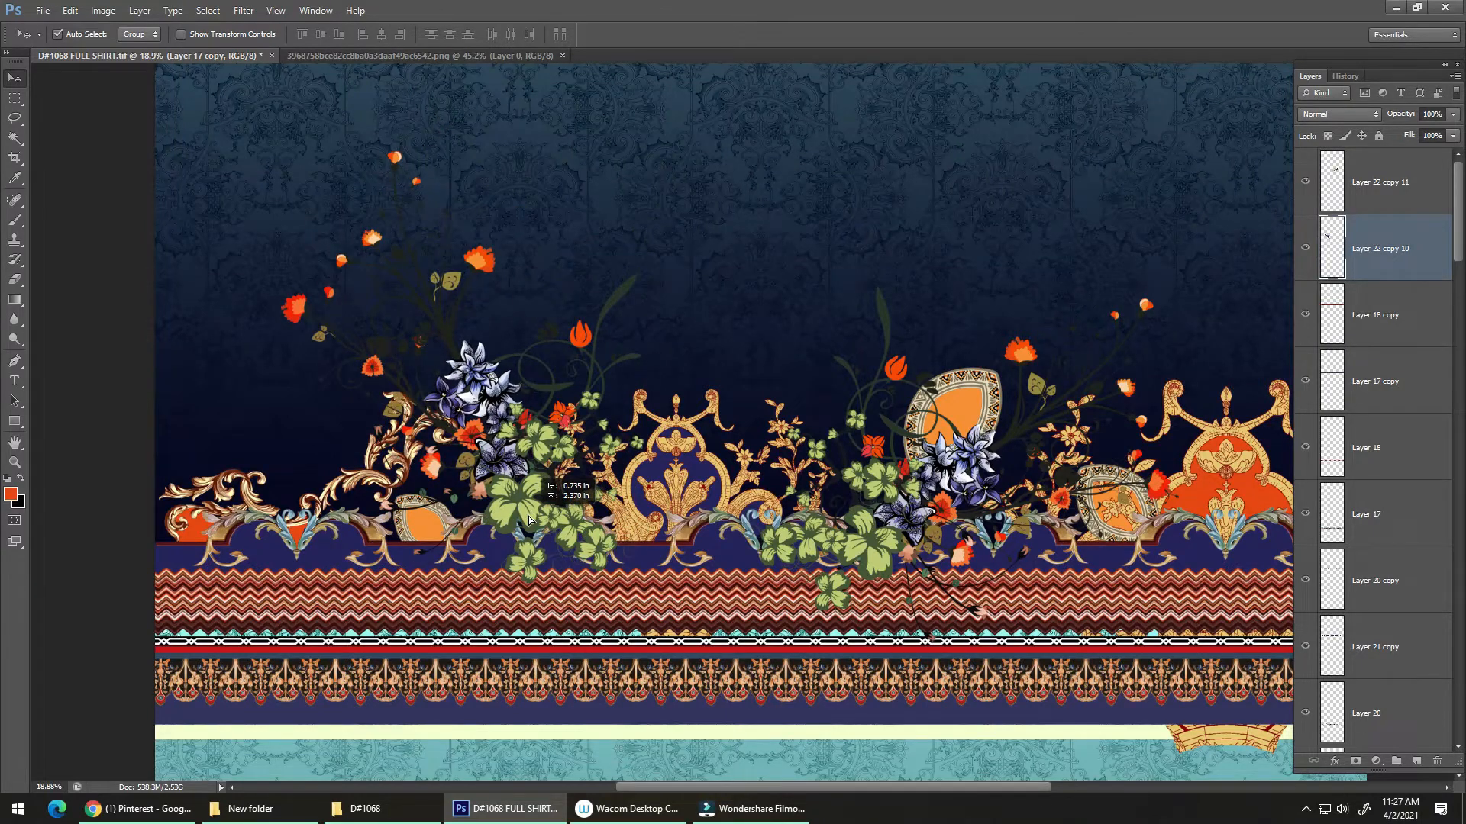
{"action": "left_click_drag", "start_coordinate": [645, 505], "coordinate": [572, 481]}
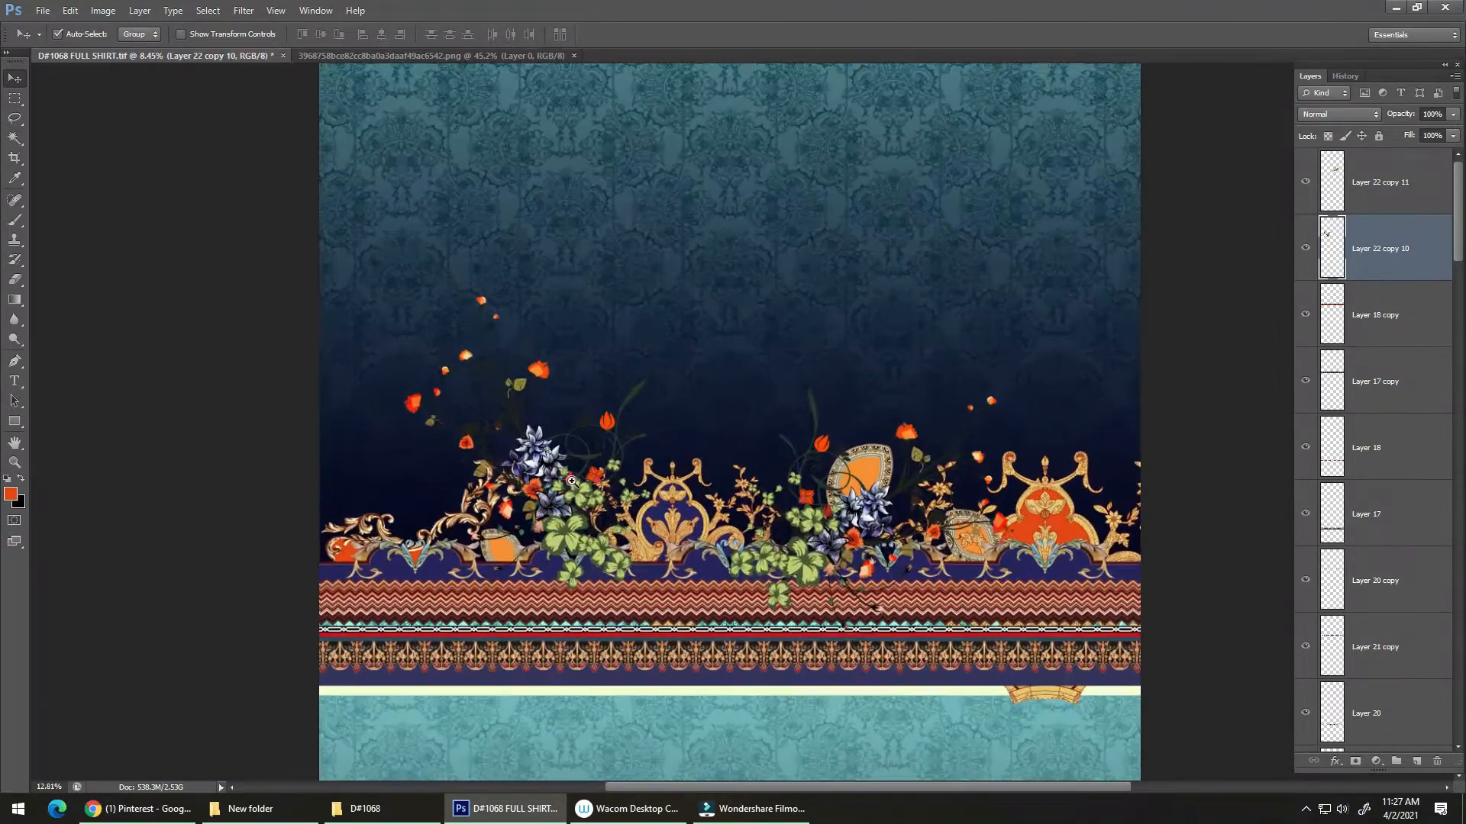
{"action": "key", "text": "ctrl+t"}
{"action": "left_click_drag", "start_coordinate": [733, 415], "coordinate": [654, 355]}
{"action": "left_click_drag", "start_coordinate": [599, 411], "coordinate": [578, 452]}
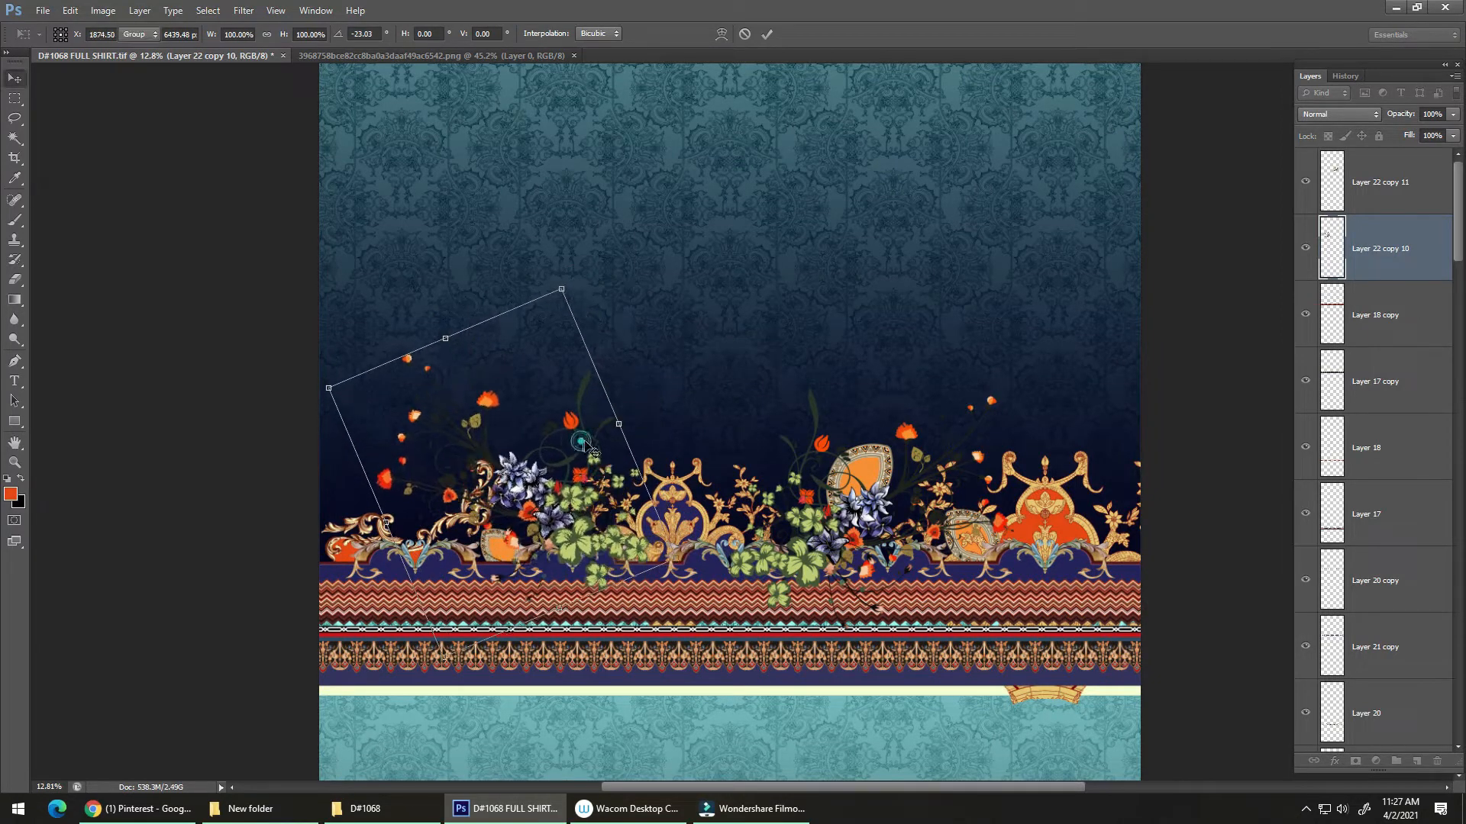
{"action": "key", "text": "Return"}
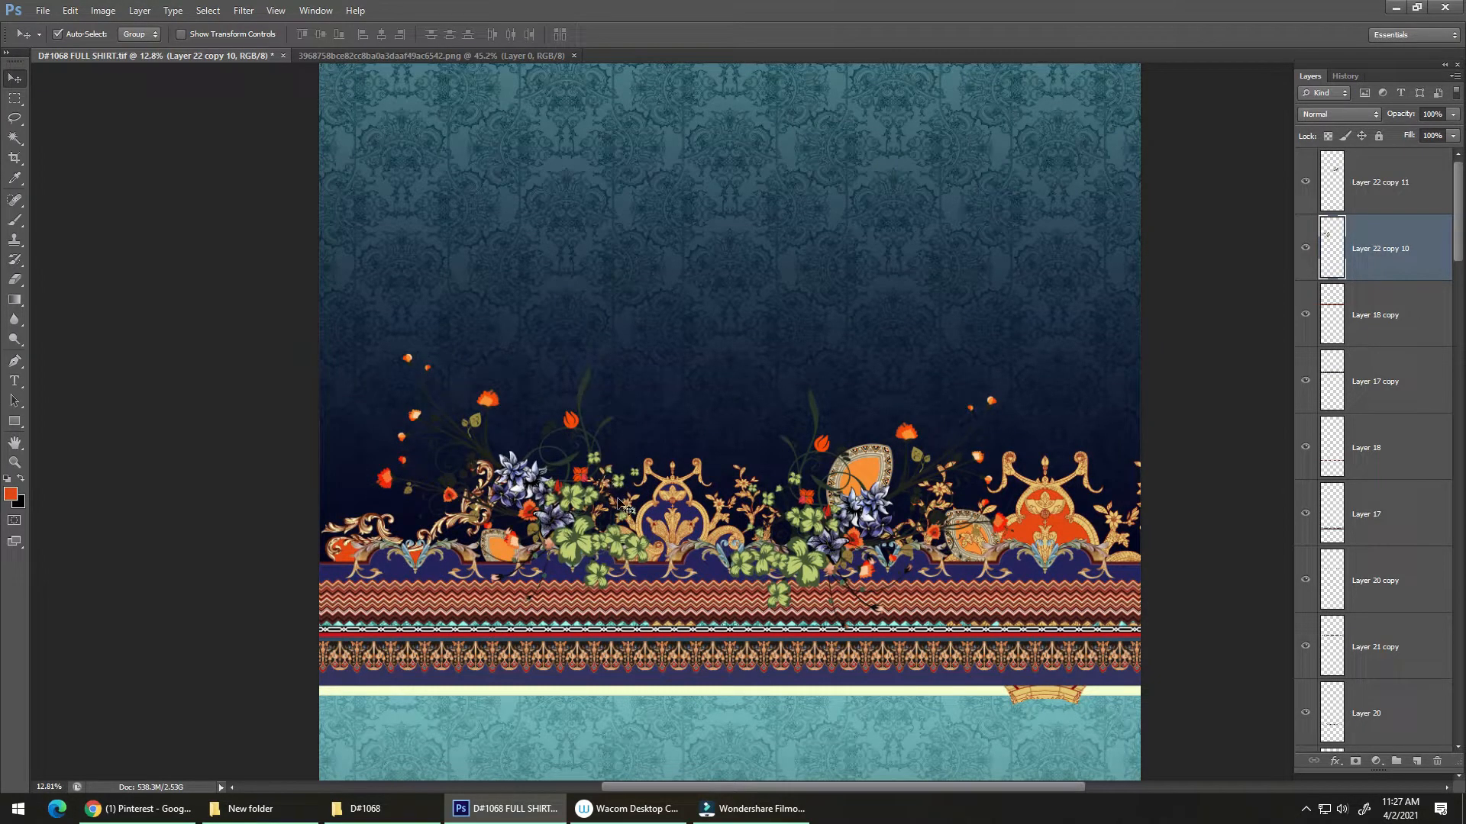
{"action": "mouse_move", "coordinate": [587, 542]}
{"action": "left_mouse_down"}
{"action": "mouse_move", "coordinate": [576, 551]}
{"action": "mouse_move", "coordinate": [577, 539]}
{"action": "left_mouse_up"}
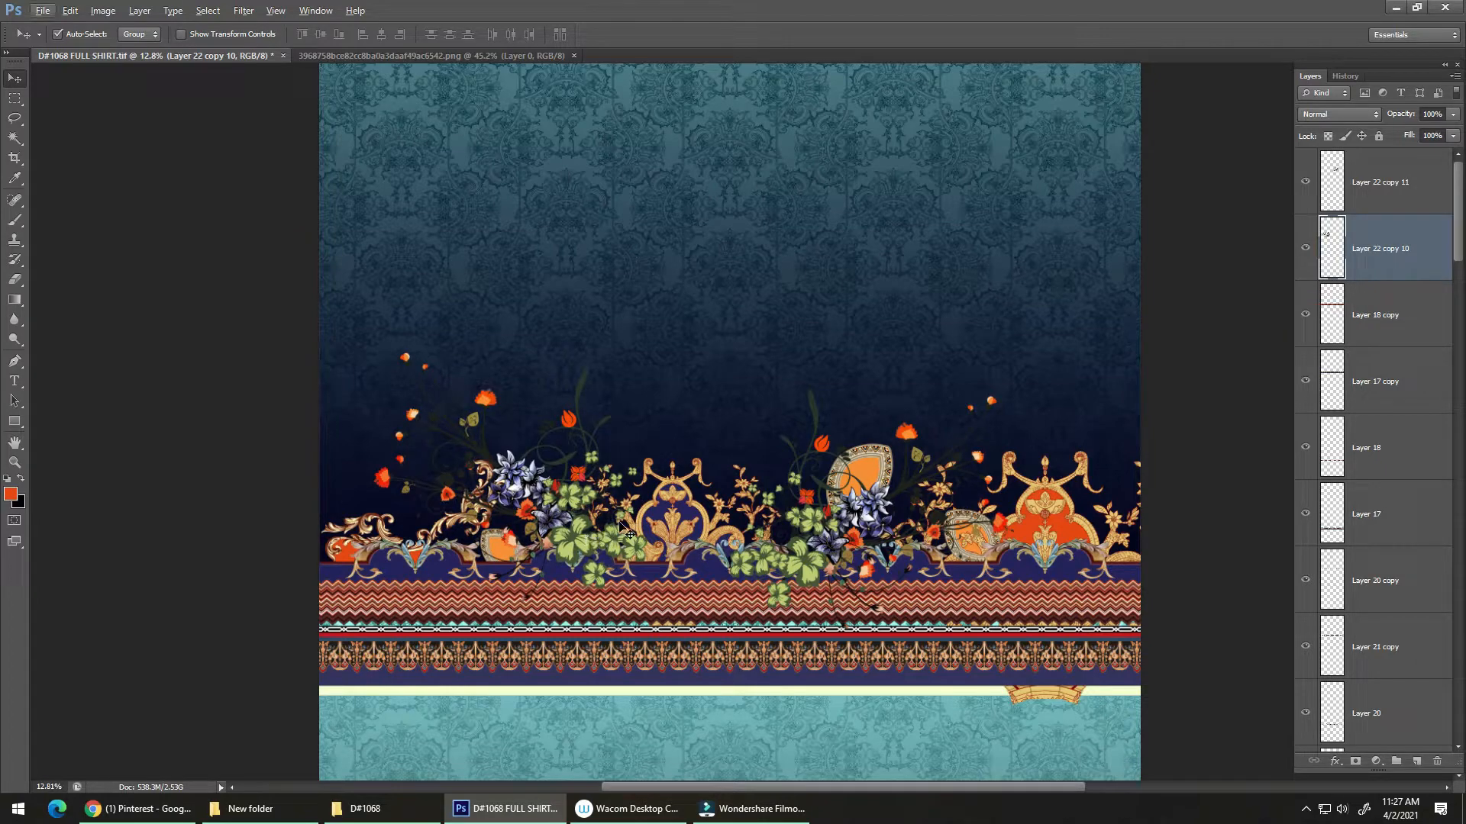
- Save the design with the rearranged flower clusters
{"action": "key", "text": "ctrl+s"}
{"action": "left_click", "coordinate": [809, 608], "text": "alt"}
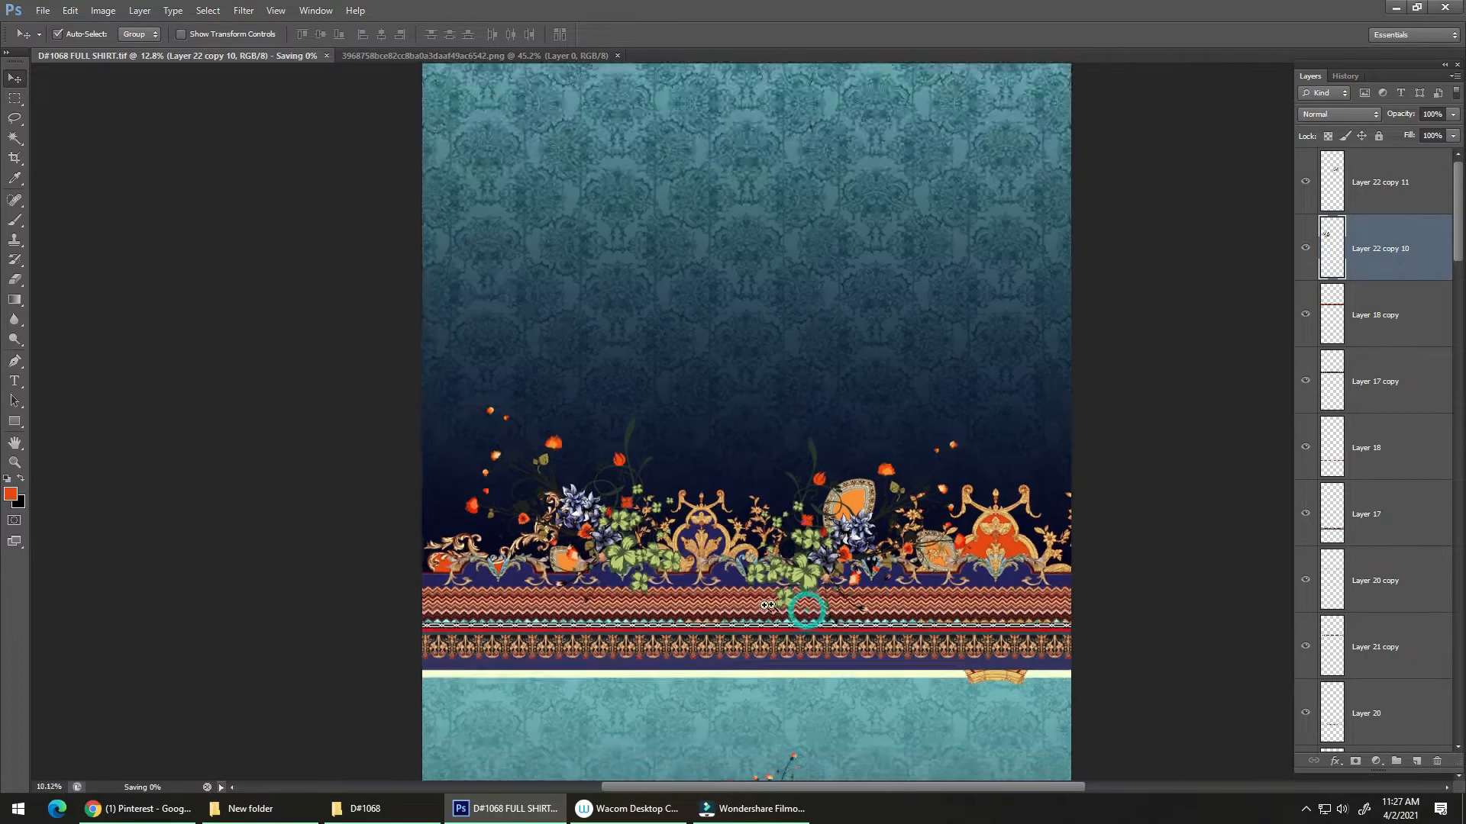
{"action": "left_click_drag", "start_coordinate": [808, 718], "coordinate": [679, 640]}
{"action": "left_click_drag", "start_coordinate": [720, 432], "coordinate": [715, 461]}
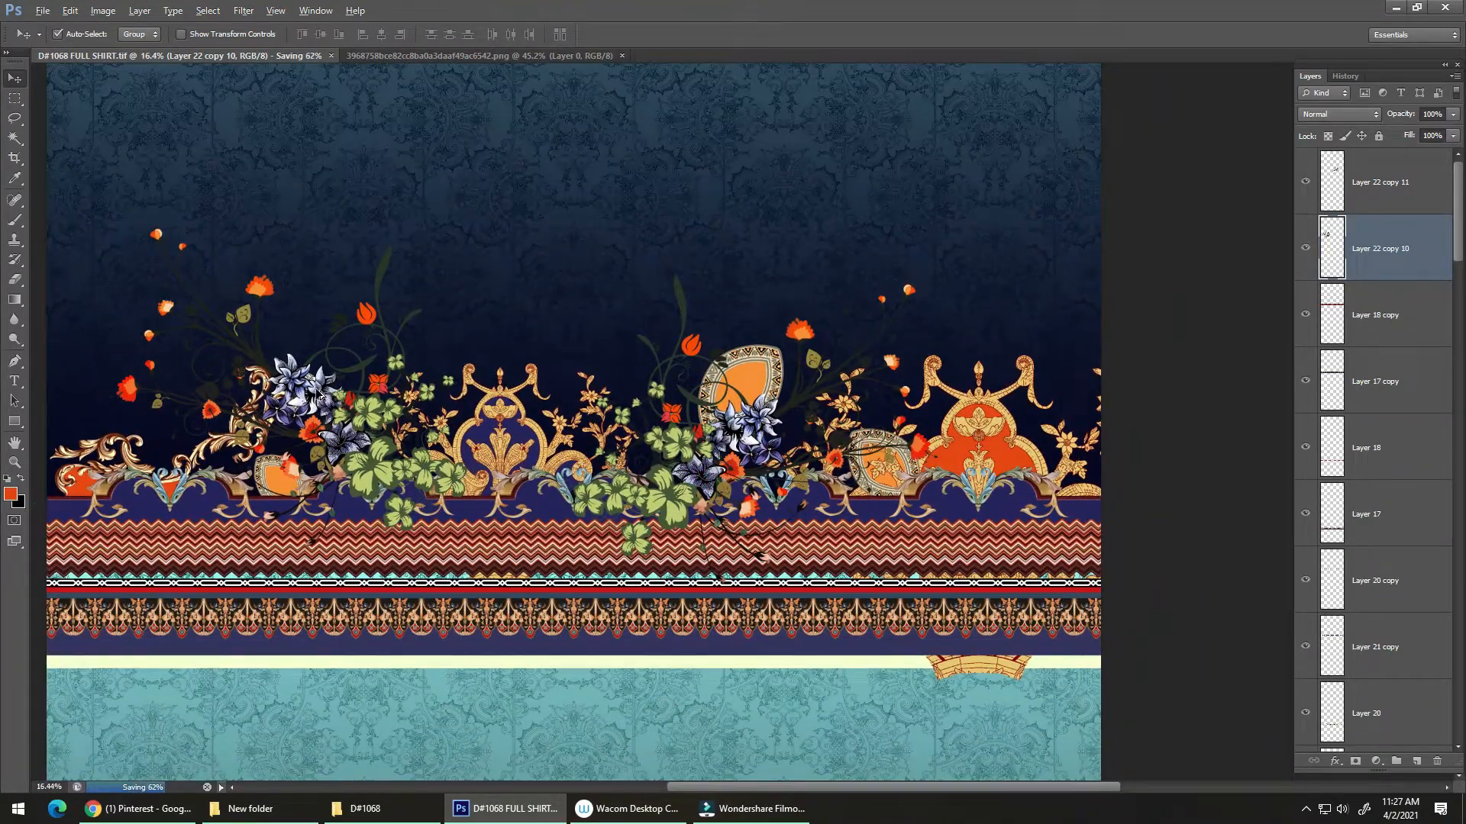
- Duplicate the left flower cluster and flip the copy vertically
{"action": "left_click_drag", "start_coordinate": [316, 395], "coordinate": [486, 445]}
{"action": "key", "text": "ctrl+t"}
{"action": "right_click", "coordinate": [471, 460]}
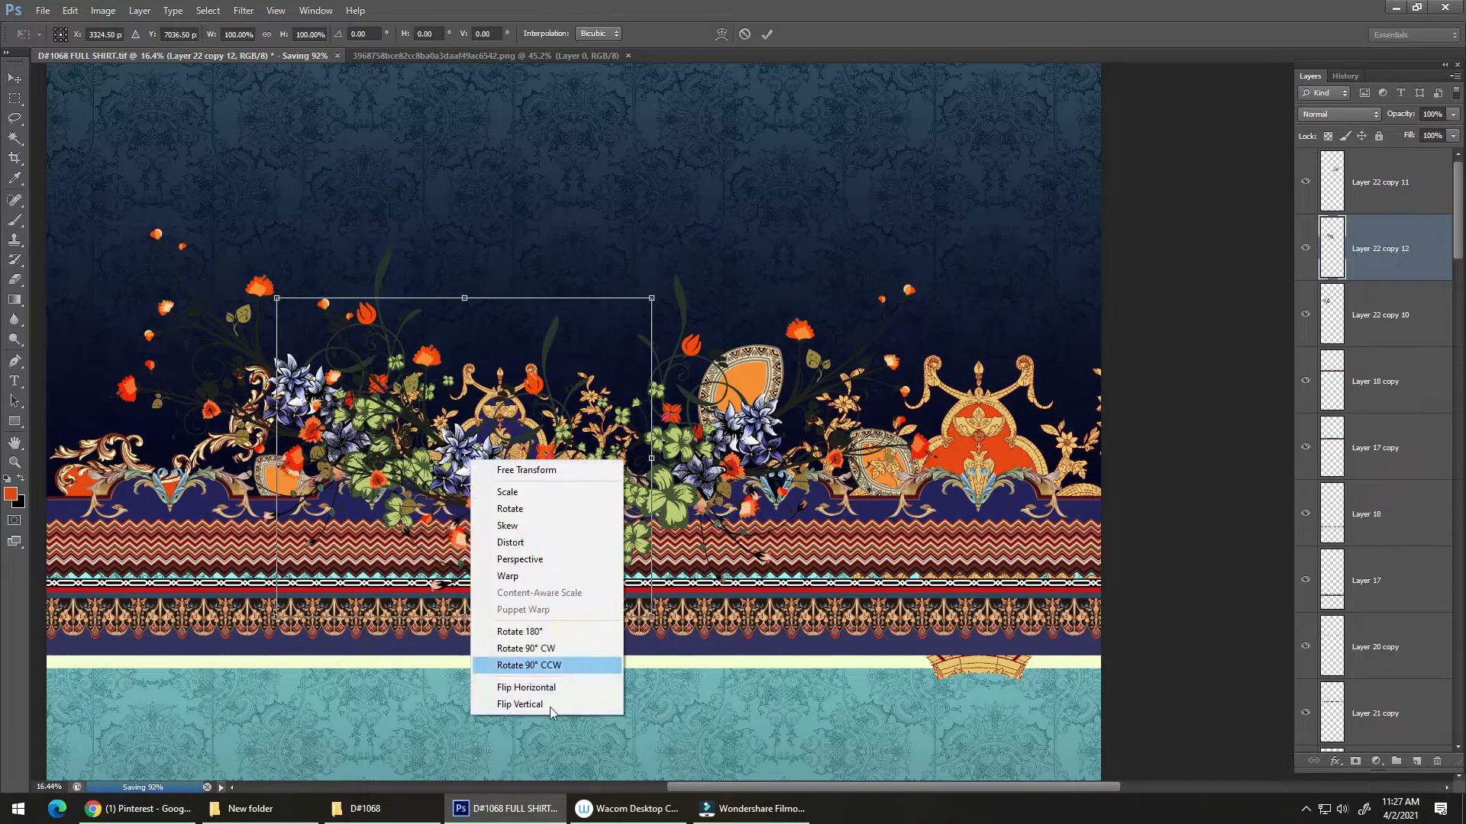
{"action": "left_click", "coordinate": [550, 705]}
- Scale the flipped flower copy to about 44% and place it over the scrollwork at the panel's left end
{"action": "left_click_drag", "start_coordinate": [539, 459], "coordinate": [133, 464]}
{"action": "left_click_drag", "start_coordinate": [236, 486], "coordinate": [643, 516]}
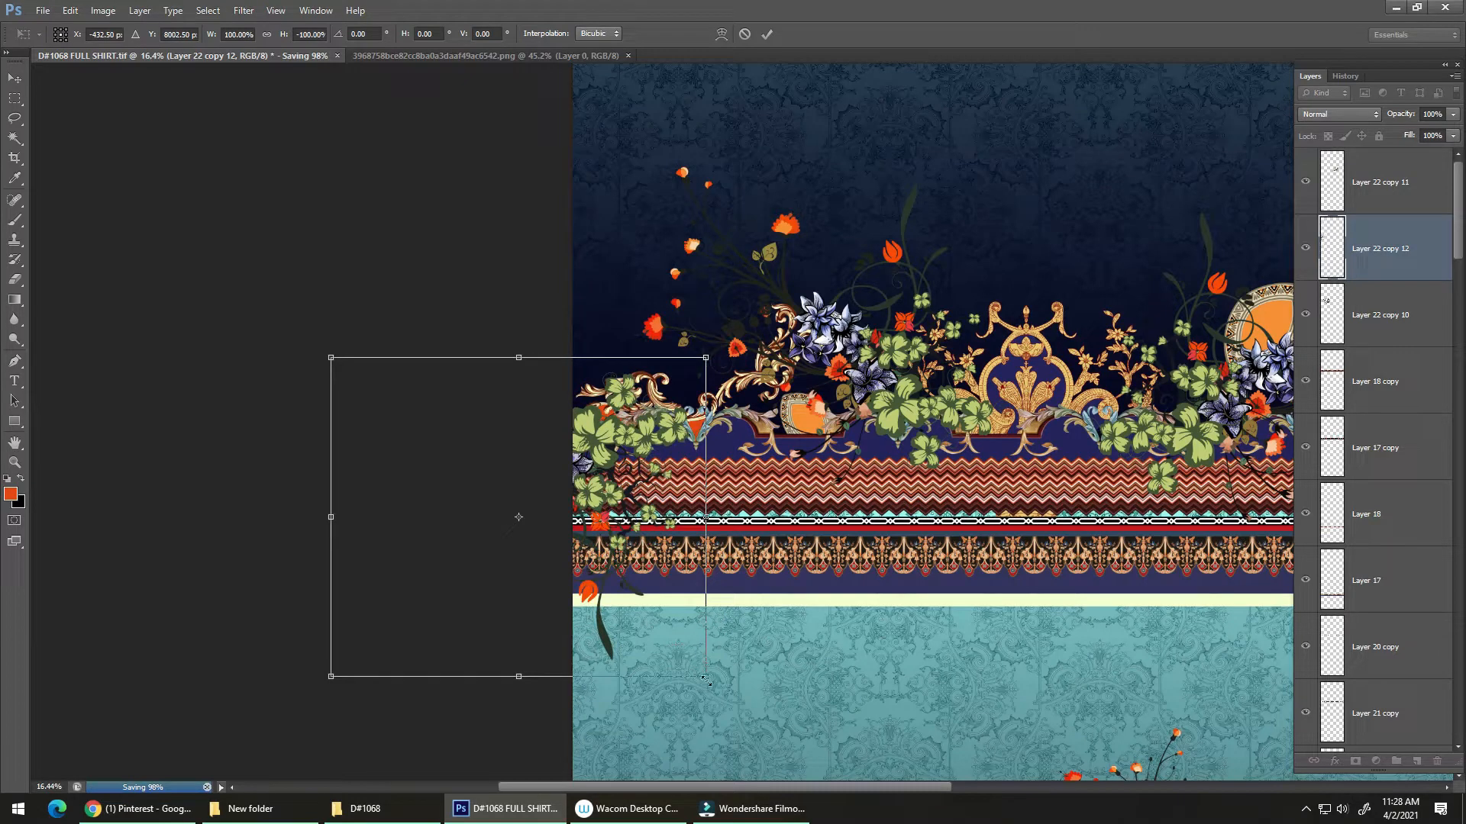
{"action": "left_click_drag", "start_coordinate": [706, 678], "coordinate": [718, 428]}
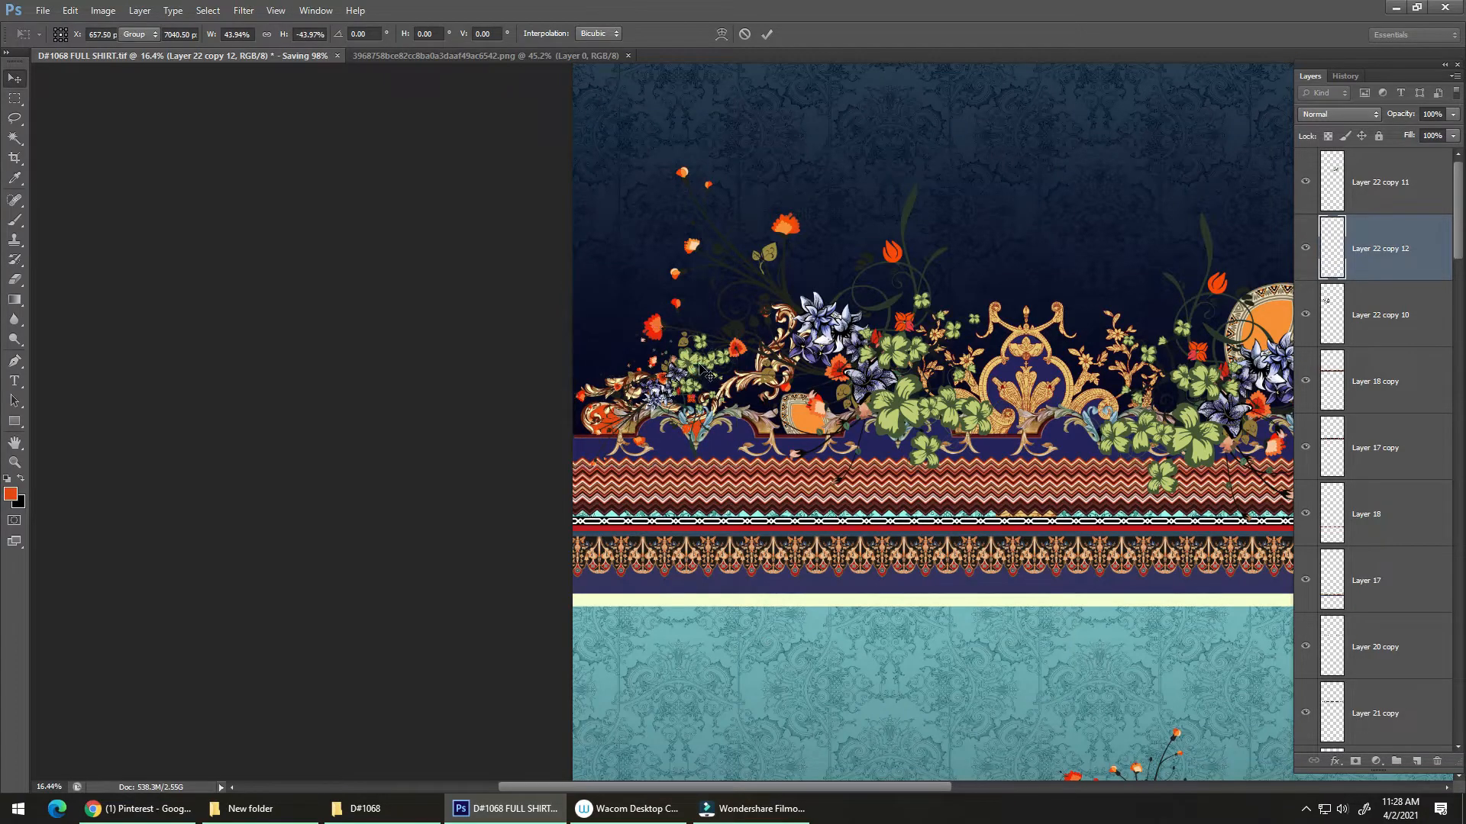
{"action": "key", "text": "Return"}
- Delete the small flipped flower cluster copy from the panel's left end
{"action": "scroll", "coordinate": [701, 368], "scroll_direction": "up", "scroll_amount": 5}
{"action": "left_click_drag", "start_coordinate": [704, 379], "coordinate": [721, 456]}
{"action": "key", "text": "Delete"}
- Examine the whole shirt layout and the balance of ornaments and flower clusters on the upper panel
{"action": "key", "text": "ctrl+0"}
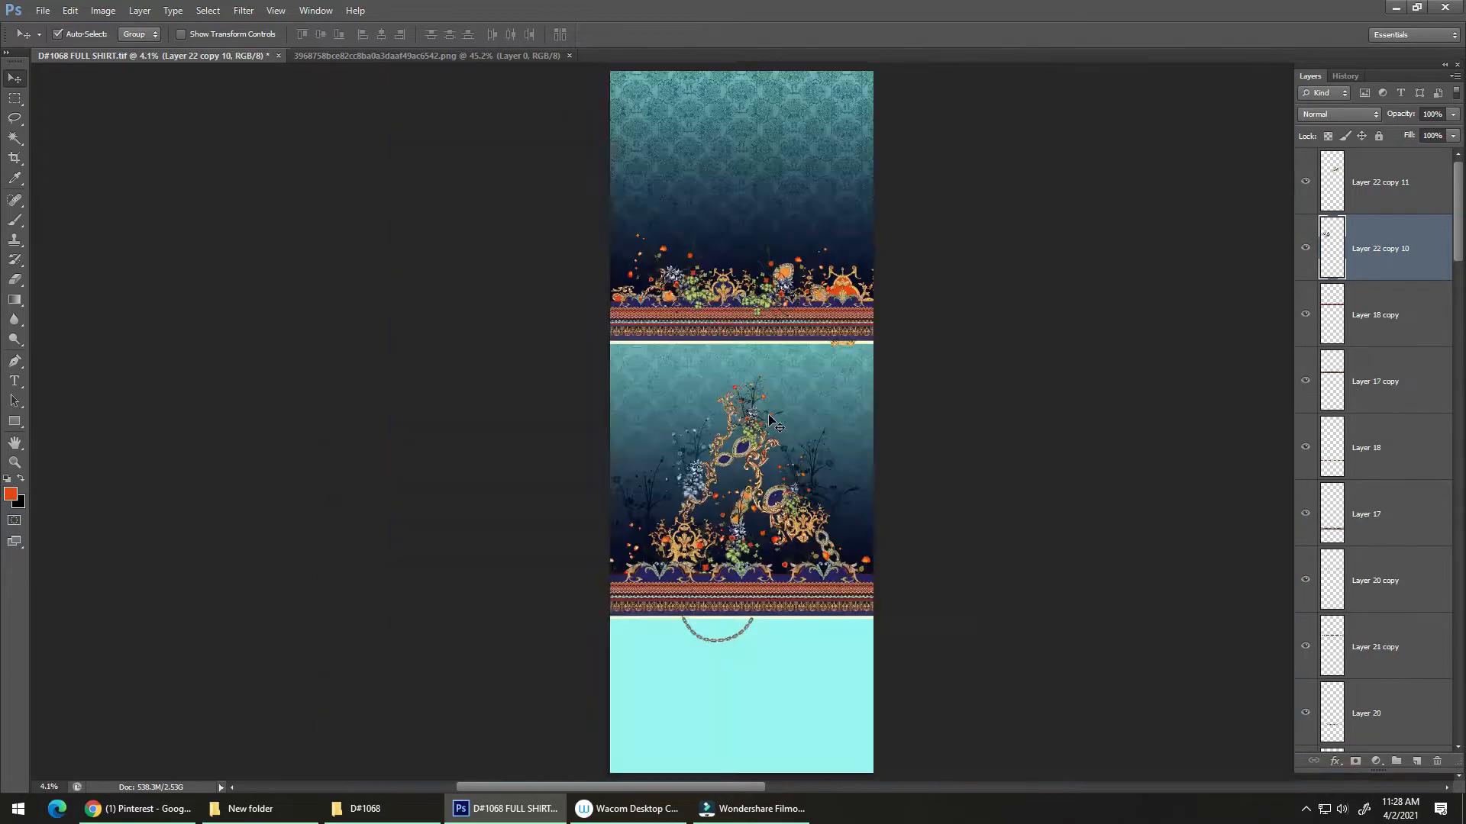
{"action": "left_click_drag", "start_coordinate": [803, 213], "coordinate": [893, 244]}
{"action": "left_click_drag", "start_coordinate": [828, 285], "coordinate": [681, 417]}
{"action": "left_click_drag", "start_coordinate": [715, 481], "coordinate": [710, 491]}
{"action": "left_click_drag", "start_coordinate": [707, 346], "coordinate": [782, 319]}
{"action": "left_click_drag", "start_coordinate": [764, 410], "coordinate": [738, 506]}
{"action": "left_click_drag", "start_coordinate": [754, 442], "coordinate": [728, 450]}
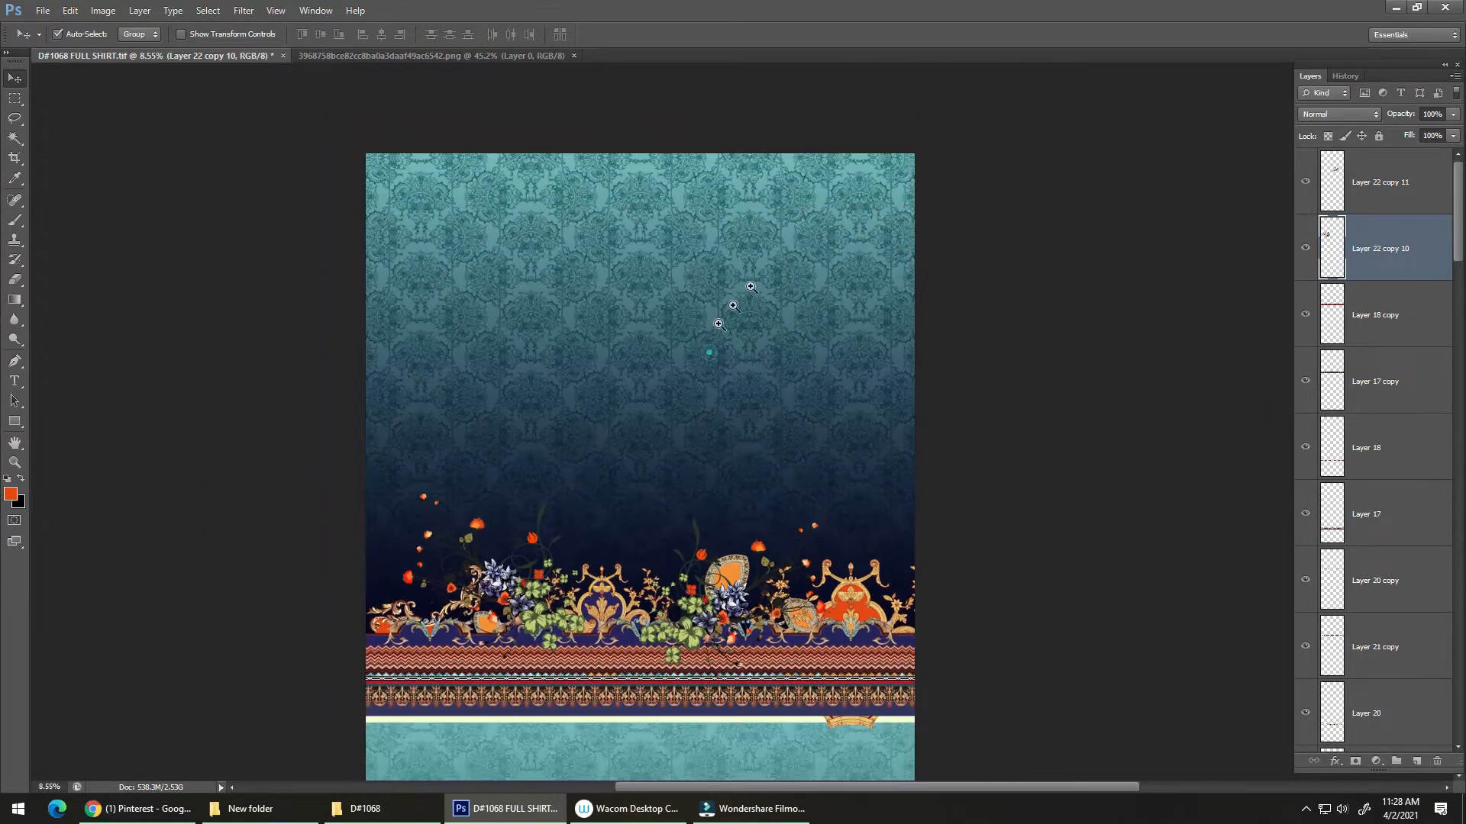
{"action": "left_click_drag", "start_coordinate": [733, 306], "coordinate": [717, 367]}
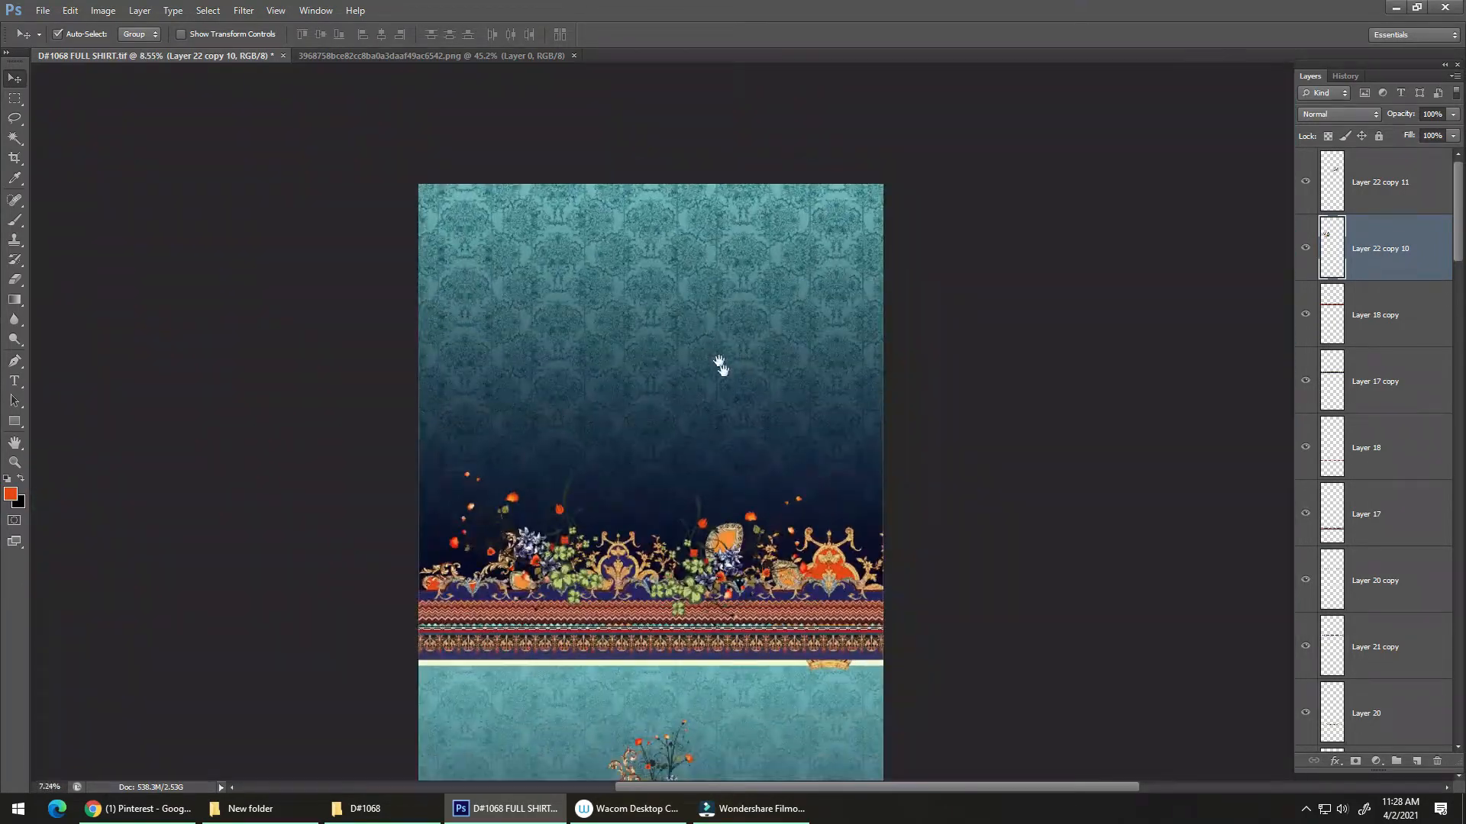
- Fade the damask pattern on the upper panel (Layer 30 copy 5) to 50% opacity
{"action": "left_click_drag", "start_coordinate": [846, 194], "coordinate": [847, 196]}
{"action": "left_click", "coordinate": [835, 189]}
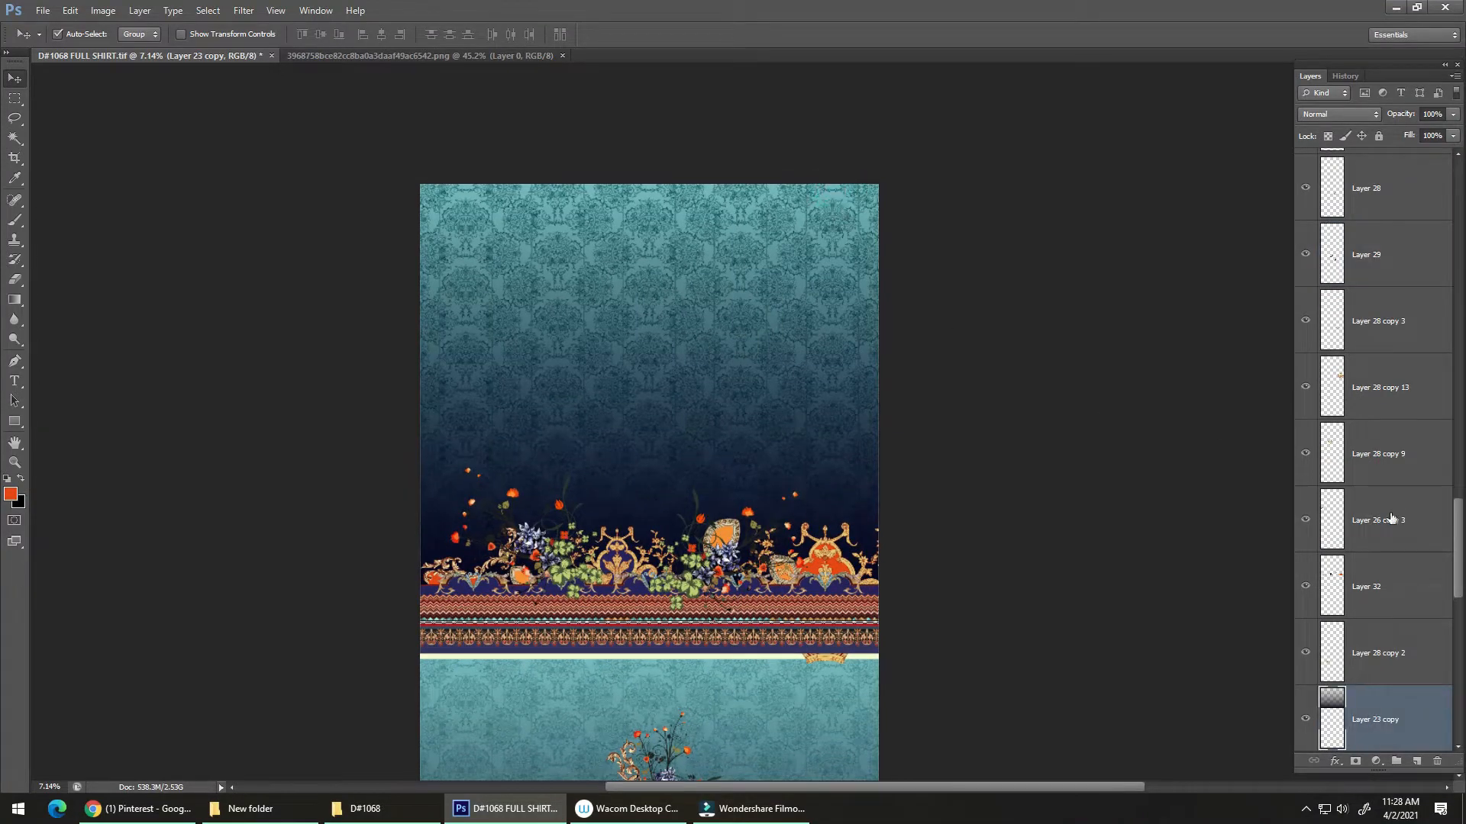
{"action": "left_click_drag", "start_coordinate": [1460, 574], "coordinate": [1460, 599]}
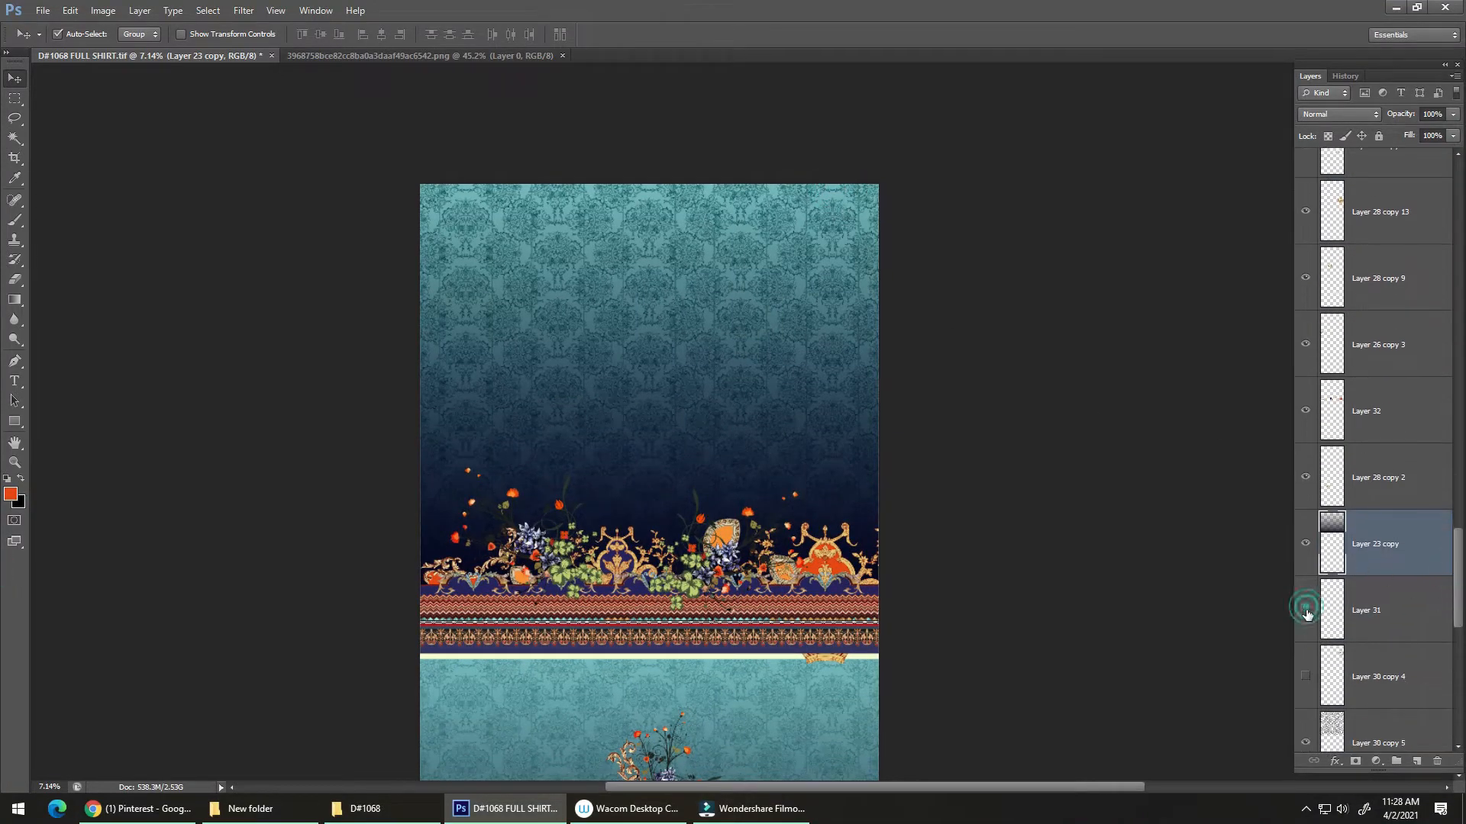
{"action": "left_click", "coordinate": [1305, 677]}
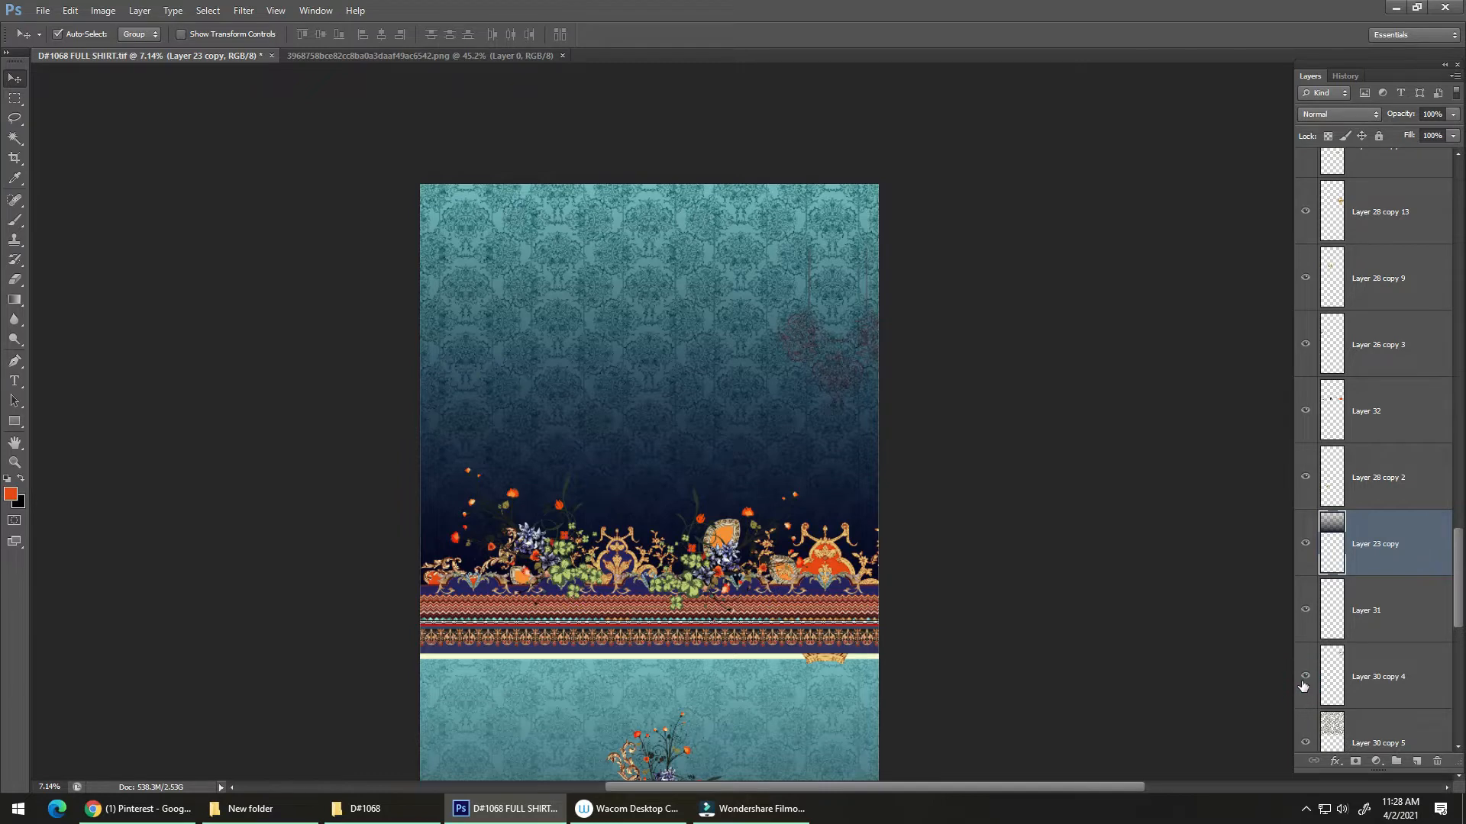
{"action": "left_click", "coordinate": [1305, 742]}
{"action": "left_click", "coordinate": [1306, 742]}
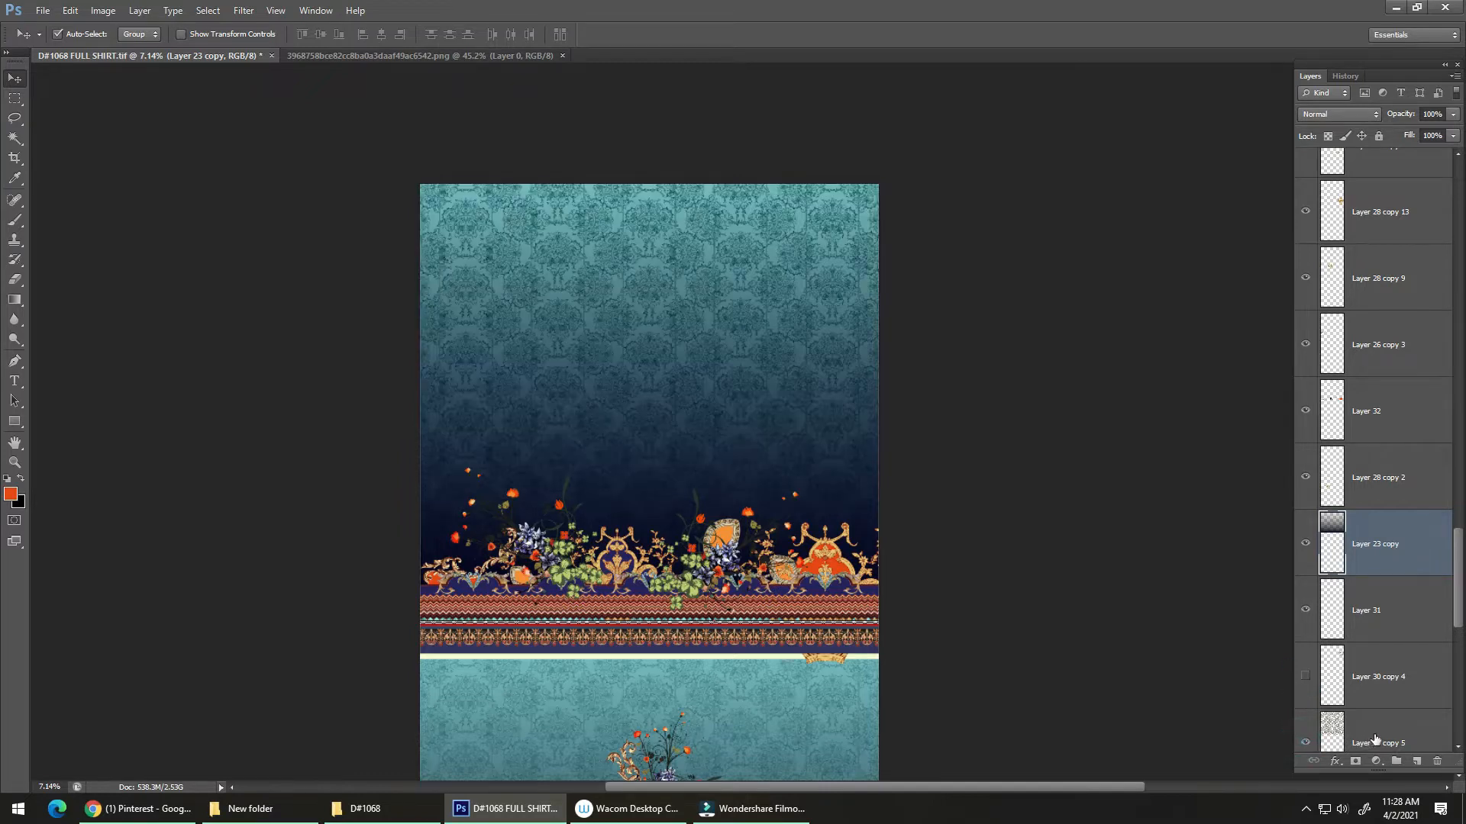
{"action": "left_click", "coordinate": [1375, 737]}
{"action": "key", "text": "3"}
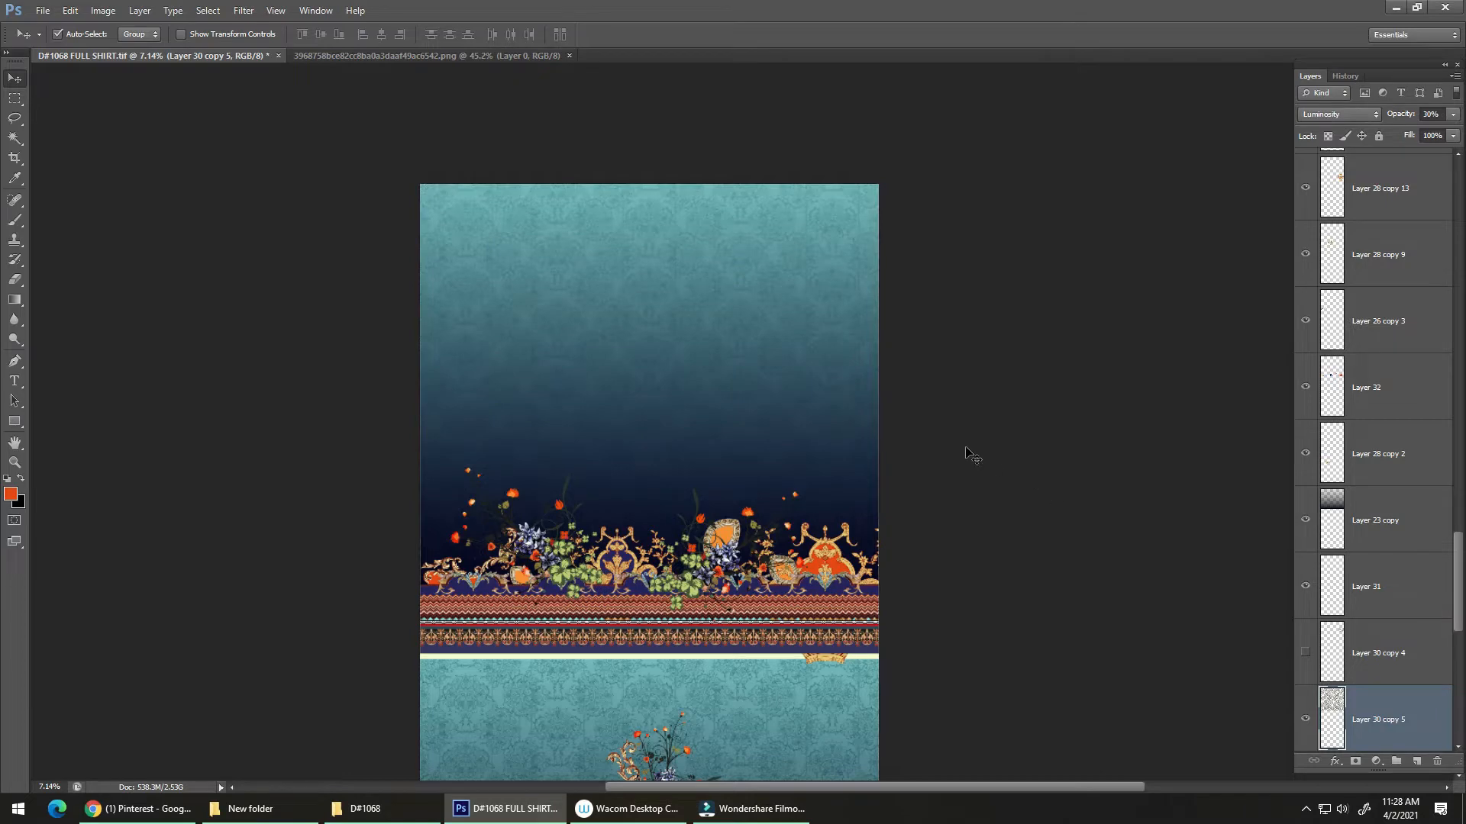
{"action": "left_click_drag", "start_coordinate": [627, 562], "coordinate": [596, 317]}
{"action": "left_click_drag", "start_coordinate": [1458, 605], "coordinate": [1452, 633]}
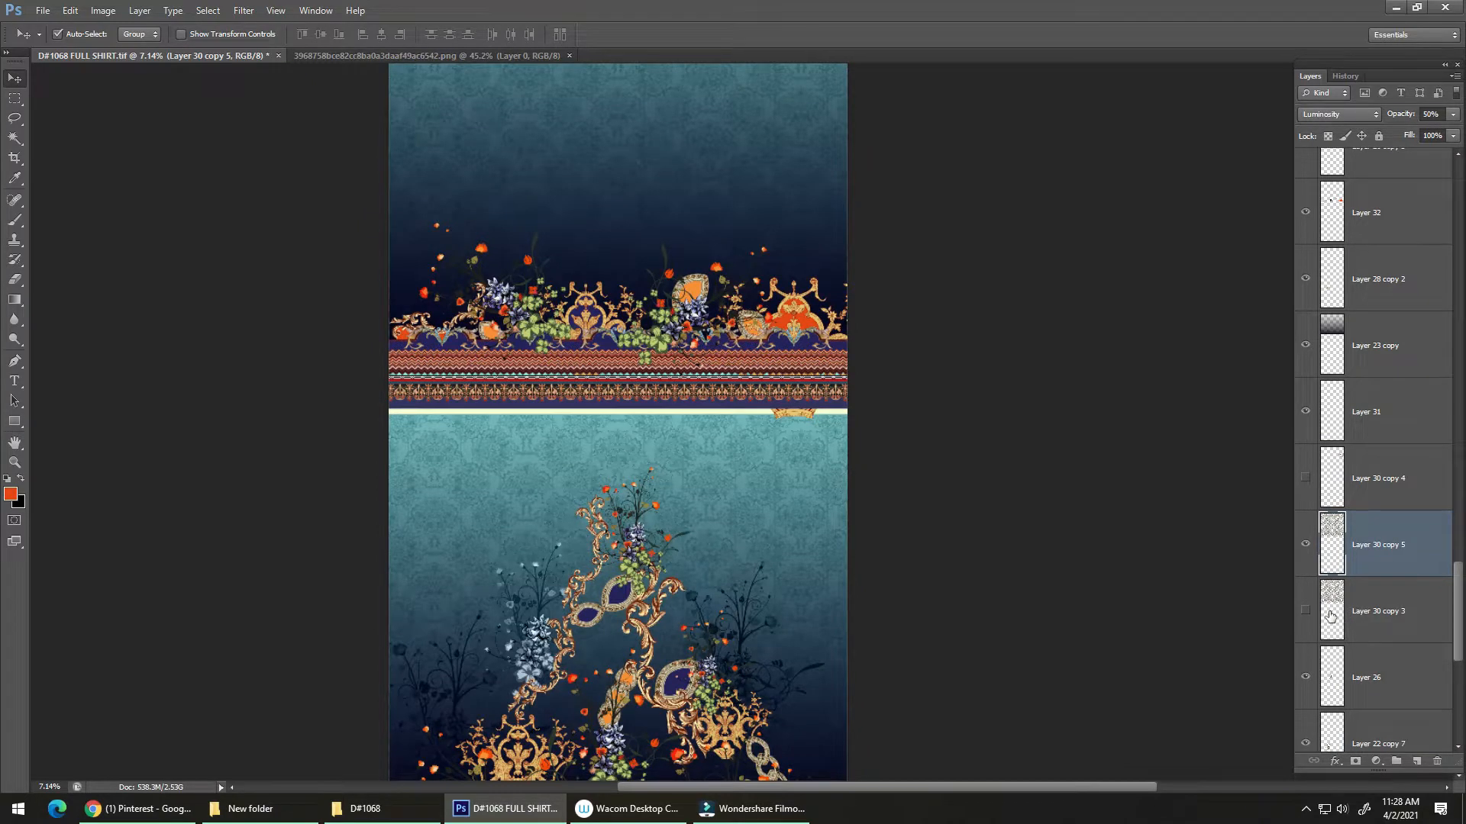
- Select the lower panel's damask pattern layer, Layer 30 copy 6, and check its opacity against the upper one
{"action": "left_click", "coordinate": [1304, 611]}
{"action": "left_click_drag", "start_coordinate": [1460, 661], "coordinate": [1435, 699]}
{"action": "left_click", "coordinate": [1401, 584]}
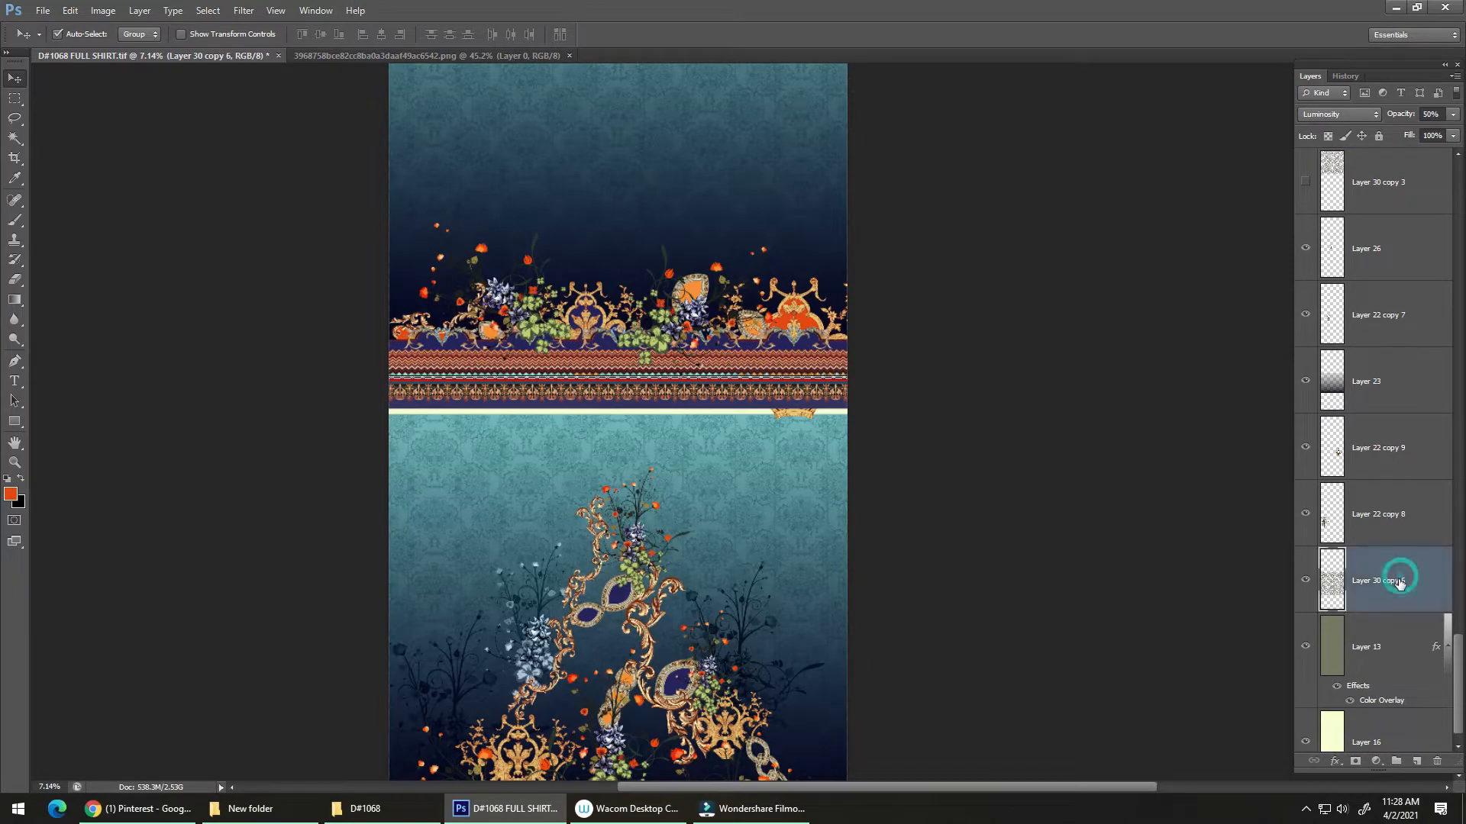
{"action": "left_click_drag", "start_coordinate": [1459, 661], "coordinate": [1419, 533]}
- Erase the gold ornament remnant sticking out over the cream stripe below the upper border, and show the guides
{"action": "left_click_drag", "start_coordinate": [655, 578], "coordinate": [622, 328]}
{"action": "left_click_drag", "start_coordinate": [644, 468], "coordinate": [838, 371]}
{"action": "left_click", "coordinate": [788, 397]}
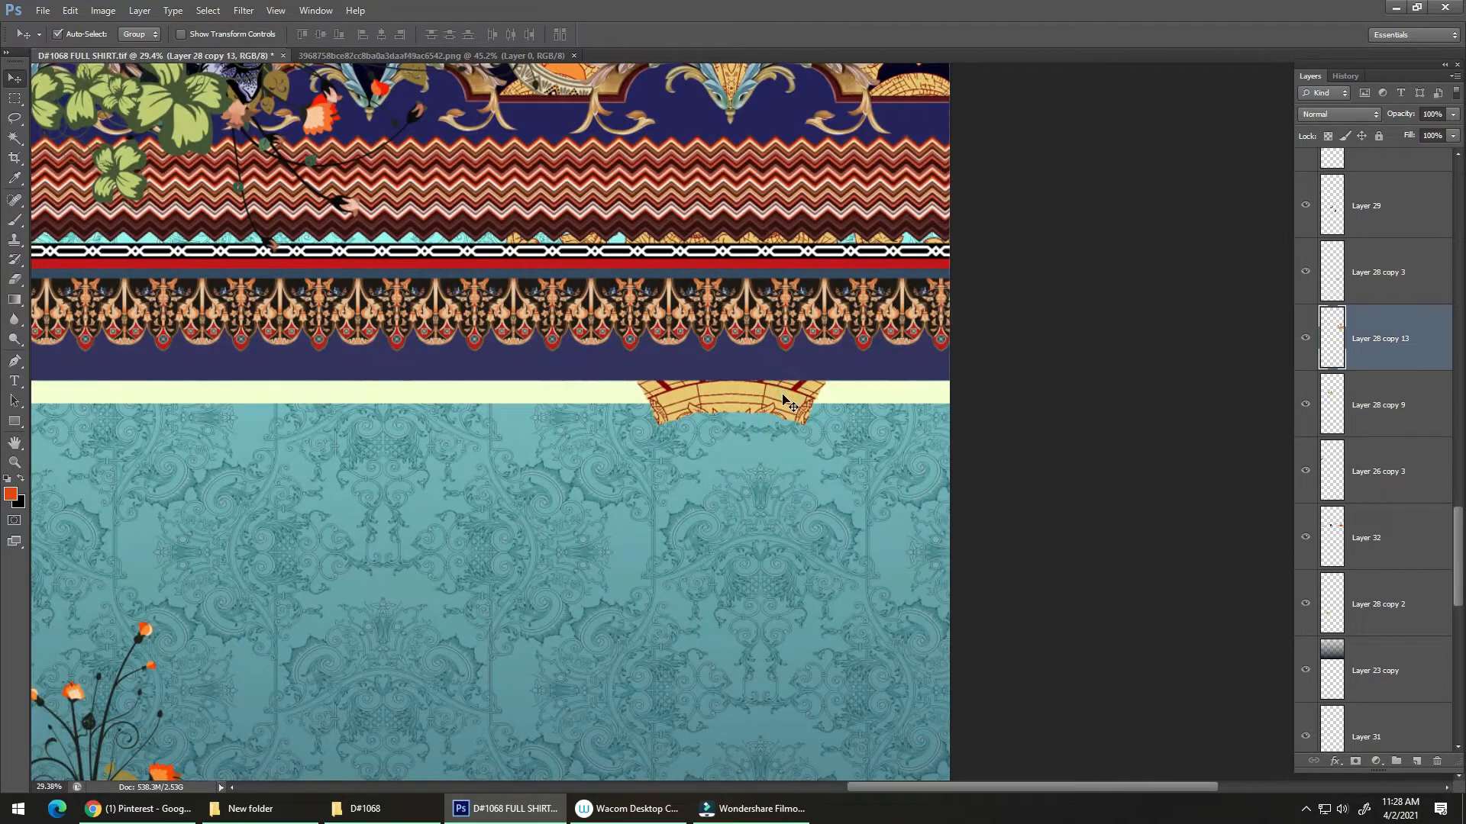
{"action": "key", "text": "e"}
{"action": "left_click_drag", "start_coordinate": [658, 386], "coordinate": [832, 382]}
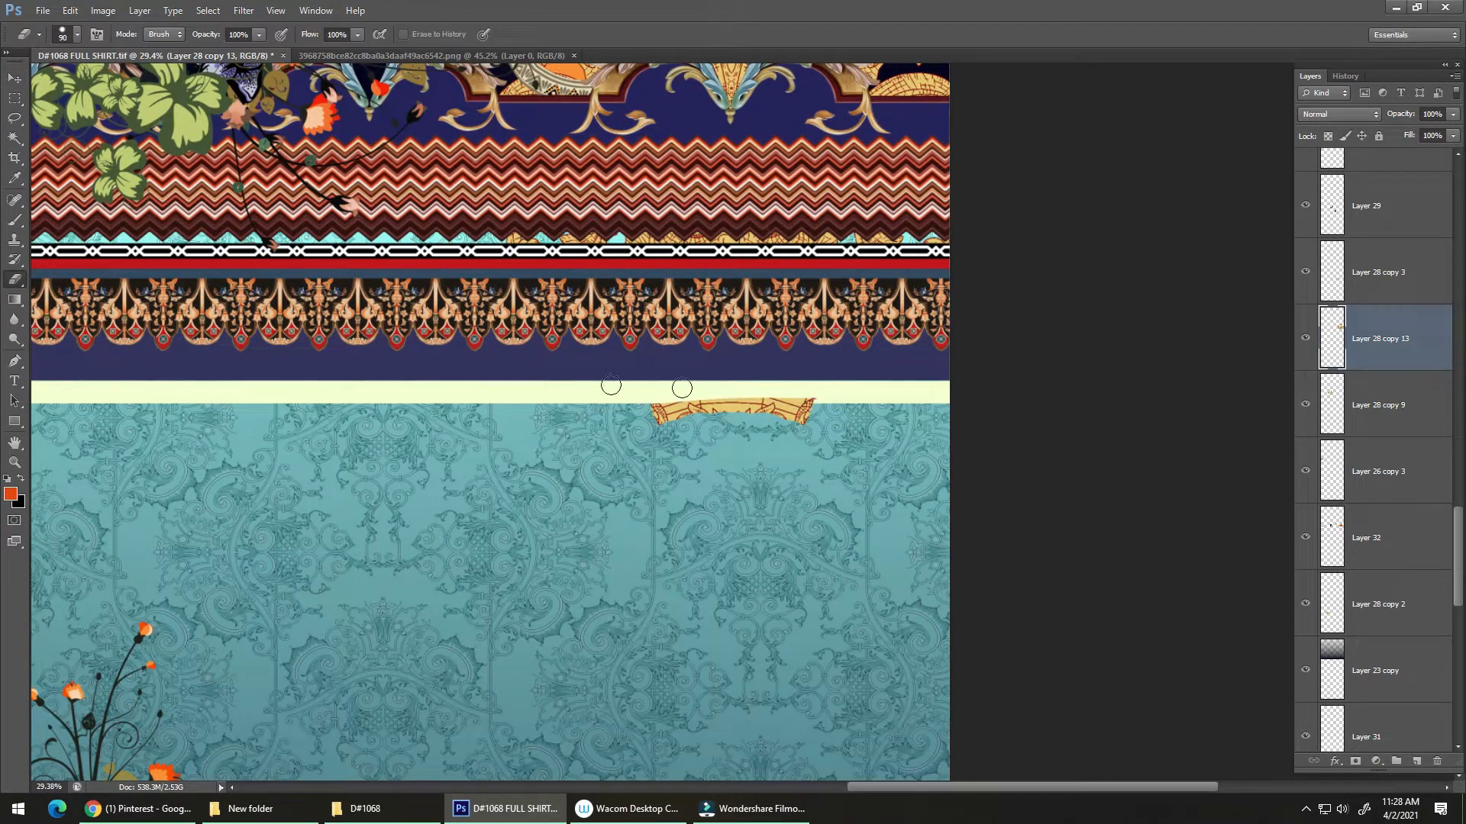
{"action": "mouse_move", "coordinate": [681, 388]}
{"action": "left_mouse_down"}
{"action": "mouse_move", "coordinate": [650, 410]}
{"action": "mouse_move", "coordinate": [687, 426]}
{"action": "left_mouse_up"}
{"action": "key", "text": "ctrl+h"}
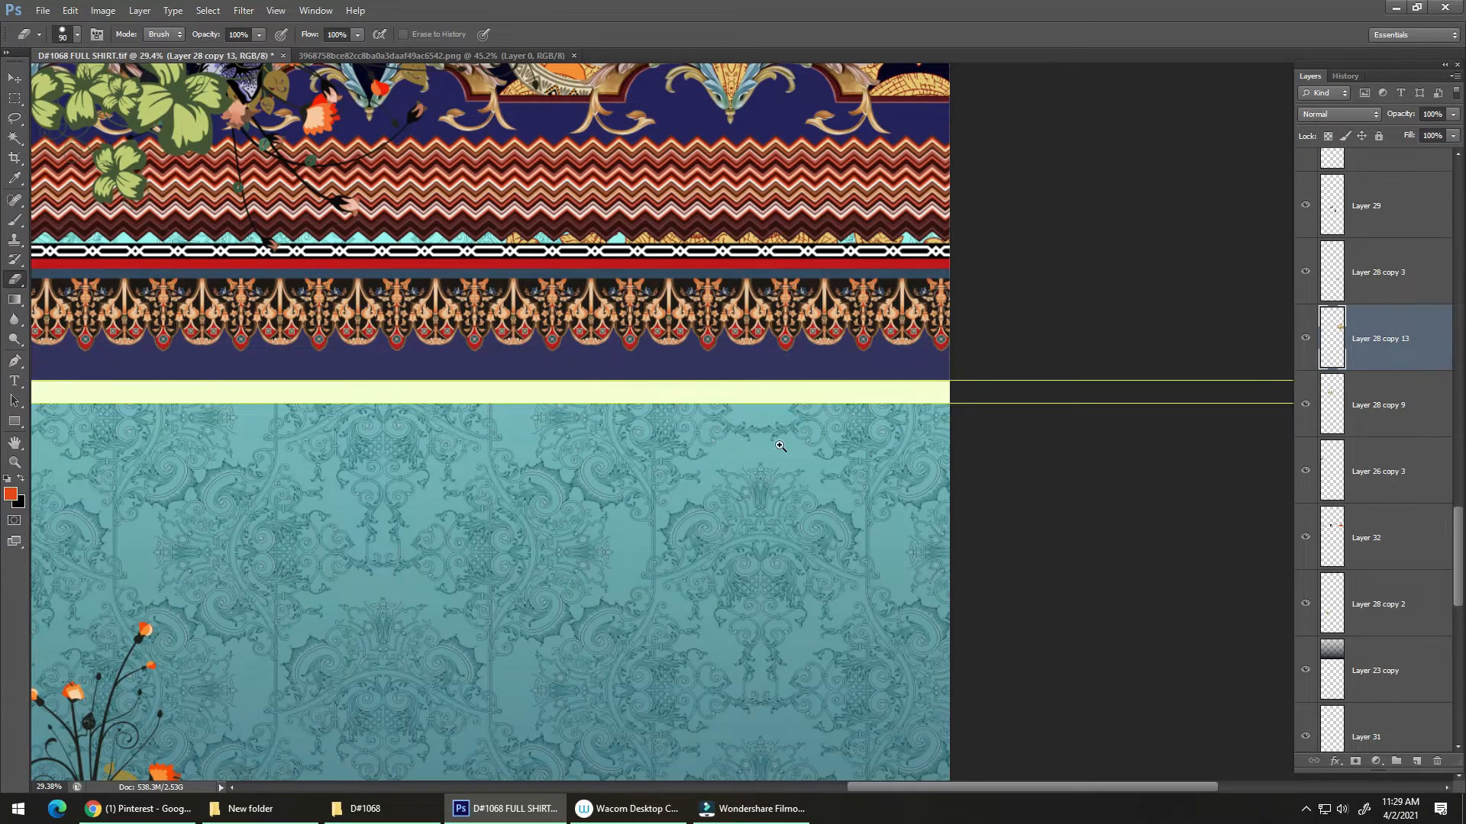
- Save the document and review both panels down to the blank area beneath the lower border
{"action": "left_click_drag", "start_coordinate": [800, 454], "coordinate": [681, 461]}
{"action": "key", "text": "ctrl+s"}
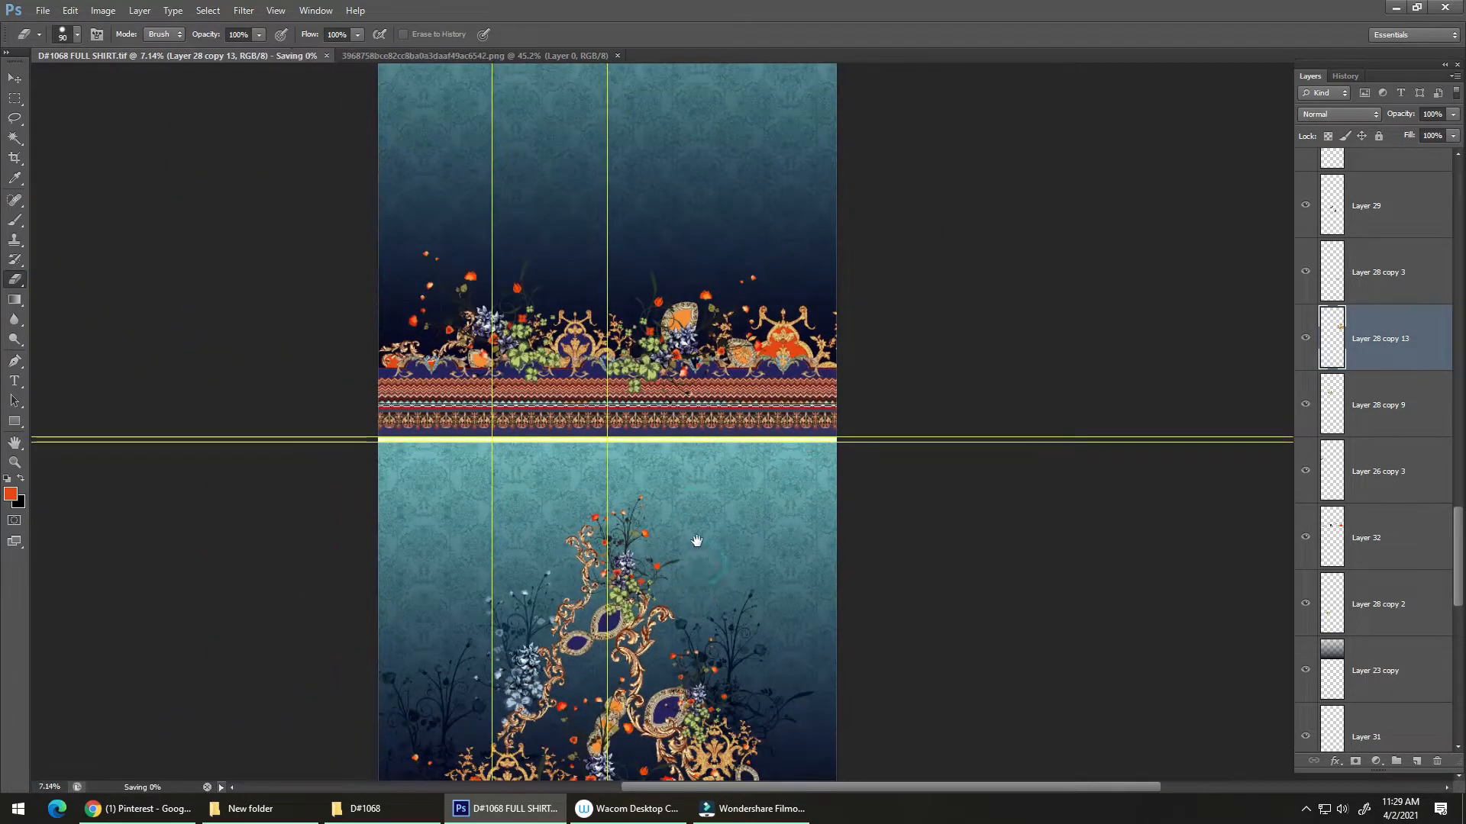
{"action": "left_click_drag", "start_coordinate": [643, 336], "coordinate": [702, 600]}
{"action": "mouse_move", "coordinate": [687, 687]}
{"action": "left_mouse_down"}
{"action": "mouse_move", "coordinate": [700, 573]}
{"action": "mouse_move", "coordinate": [684, 478]}
{"action": "left_mouse_up"}
{"action": "mouse_move", "coordinate": [726, 618]}
{"action": "left_mouse_down"}
{"action": "mouse_move", "coordinate": [705, 459]}
{"action": "mouse_move", "coordinate": [706, 533]}
{"action": "left_mouse_up"}
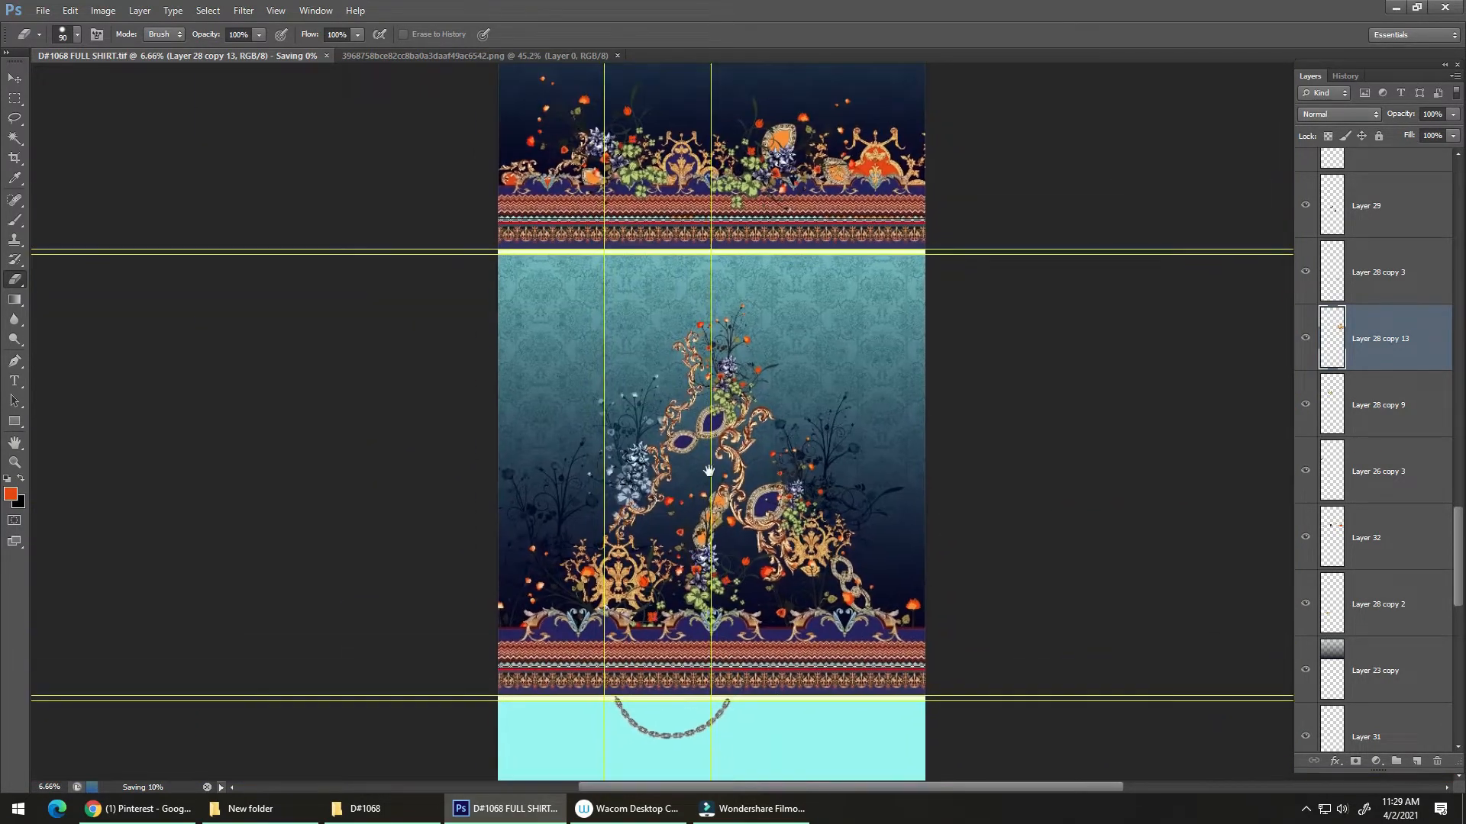
{"action": "left_click_drag", "start_coordinate": [719, 371], "coordinate": [650, 395]}
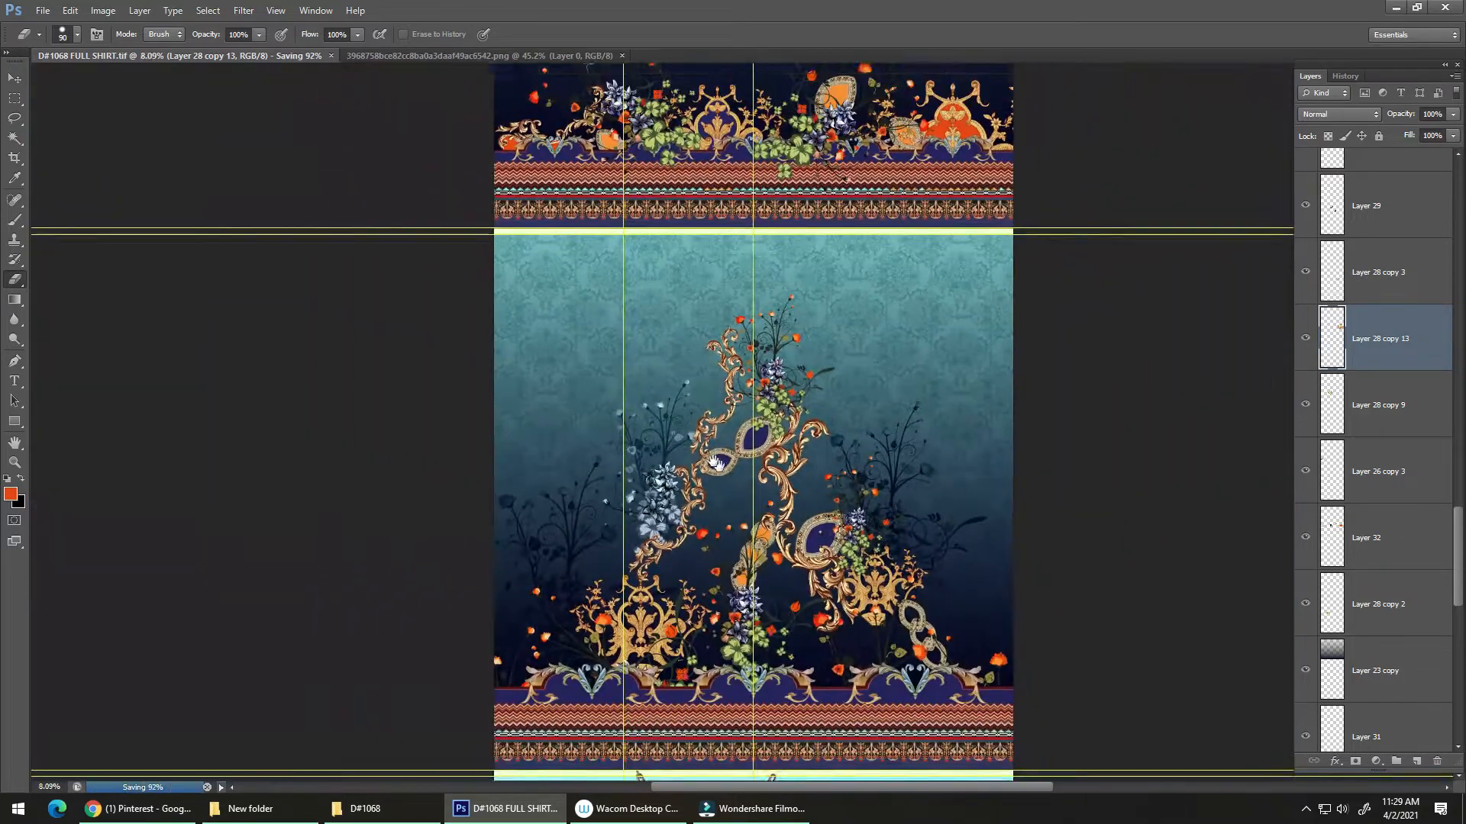
{"action": "left_click_drag", "start_coordinate": [722, 513], "coordinate": [743, 443]}
{"action": "left_click_drag", "start_coordinate": [740, 531], "coordinate": [700, 486]}
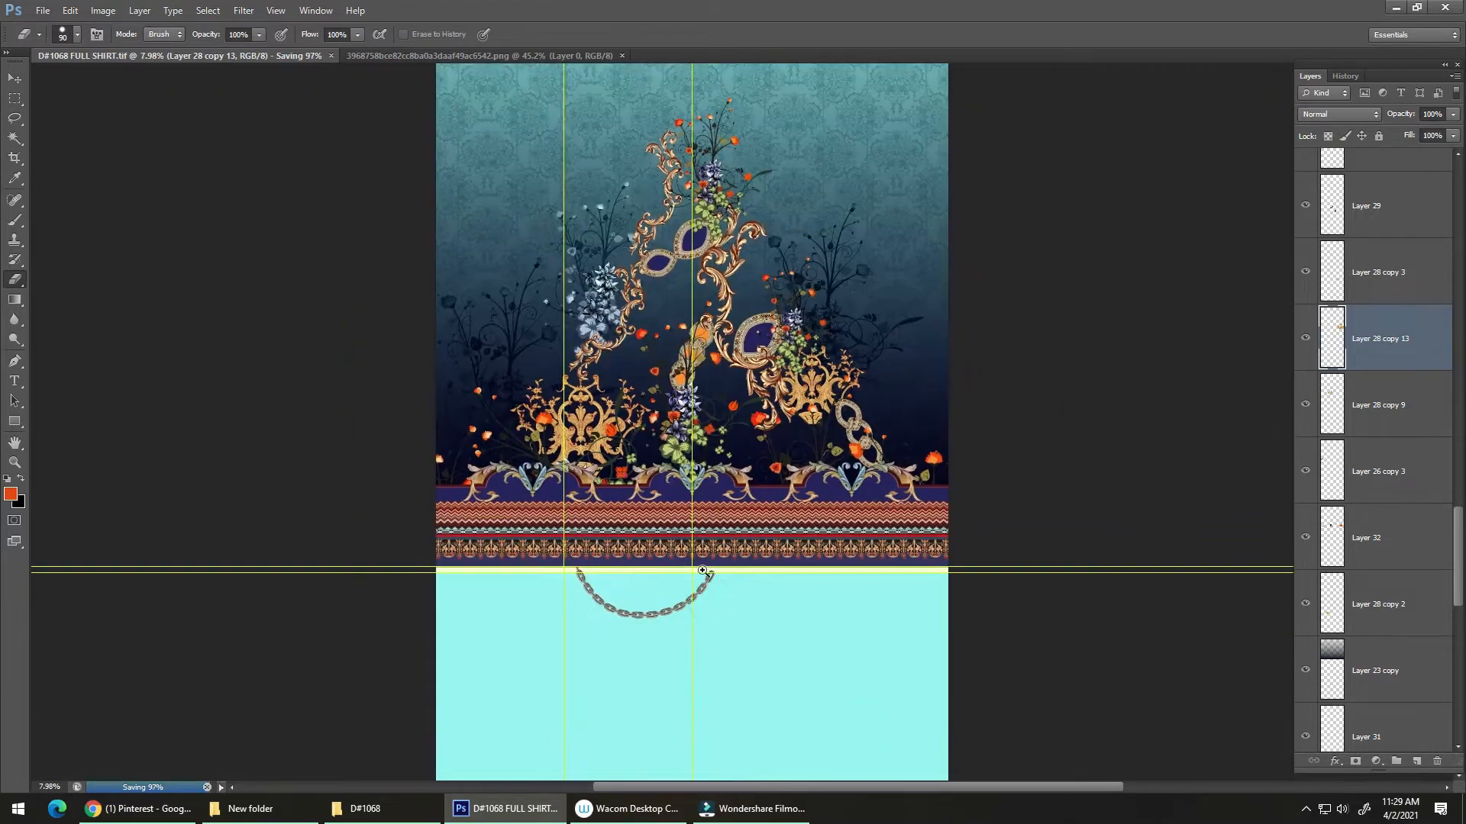
{"action": "left_click_drag", "start_coordinate": [698, 589], "coordinate": [653, 537]}
- Delete the hanging chain below the lower panel's border
{"action": "key", "text": "v"}
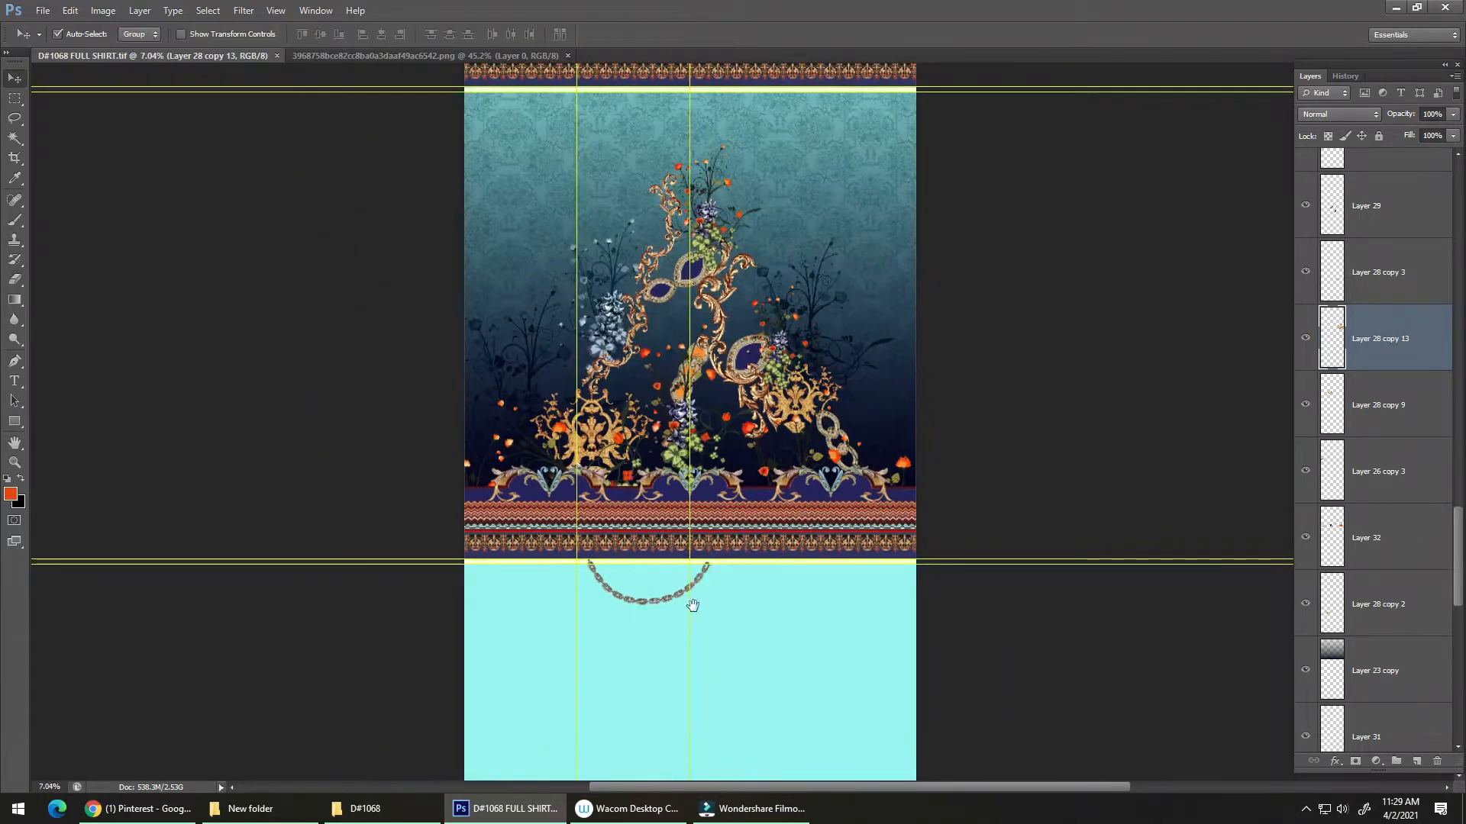
{"action": "mouse_move", "coordinate": [686, 600]}
{"action": "left_mouse_down"}
{"action": "mouse_move", "coordinate": [695, 486]}
{"action": "mouse_move", "coordinate": [685, 500]}
{"action": "left_mouse_up"}
{"action": "left_click", "coordinate": [673, 485]}
- Duplicate the dark gradient into the blank bottom area, narrow it to 62.85% width ending at the centre guide, and save
{"action": "left_click_drag", "start_coordinate": [854, 327], "coordinate": [827, 644]}
{"action": "left_click_drag", "start_coordinate": [622, 622], "coordinate": [641, 547]}
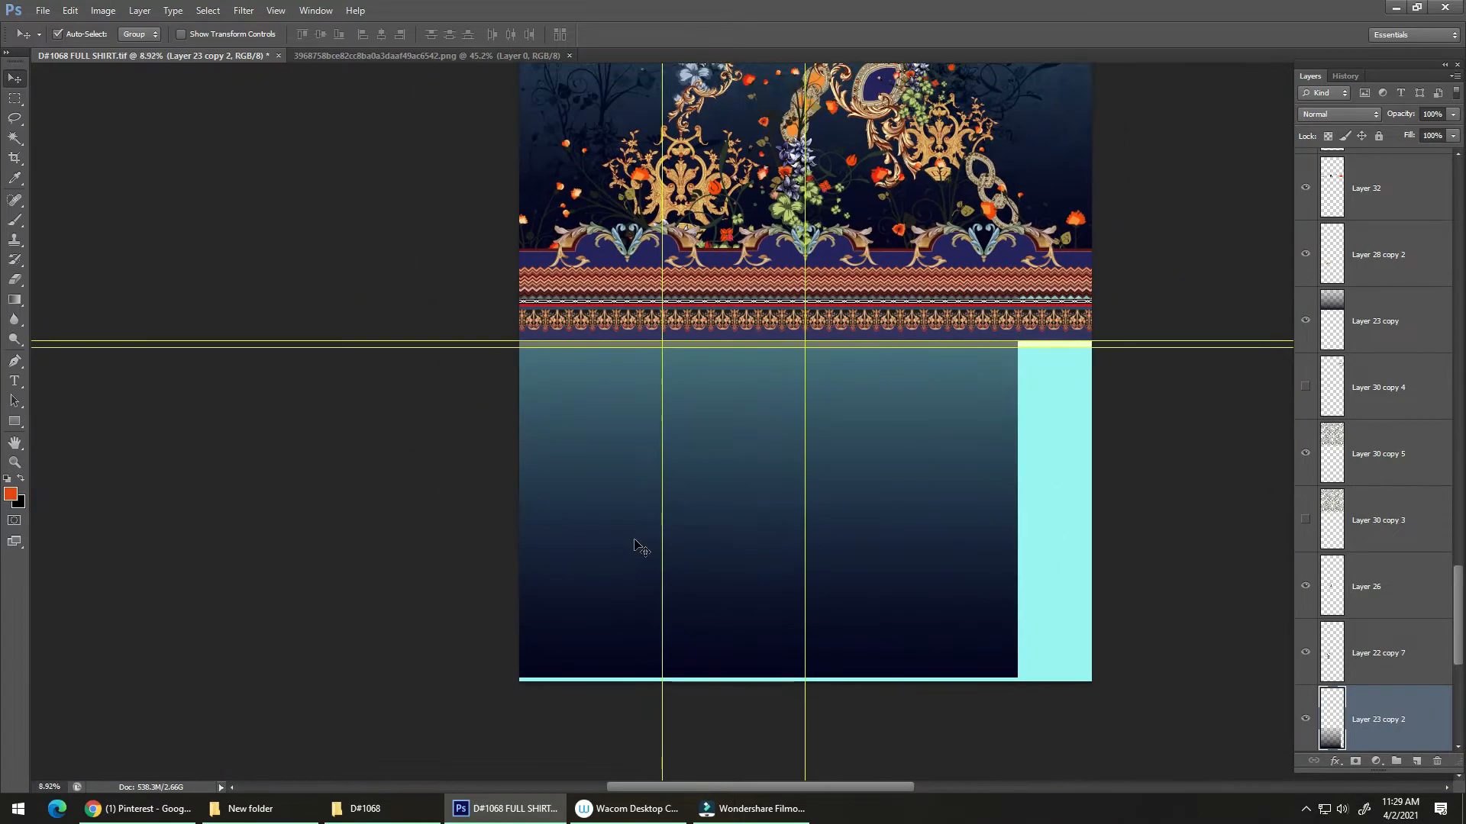
{"action": "key", "text": "ctrl+t"}
{"action": "mouse_move", "coordinate": [944, 488]}
{"action": "left_mouse_down"}
{"action": "mouse_move", "coordinate": [926, 501]}
{"action": "mouse_move", "coordinate": [939, 487]}
{"action": "left_mouse_up"}
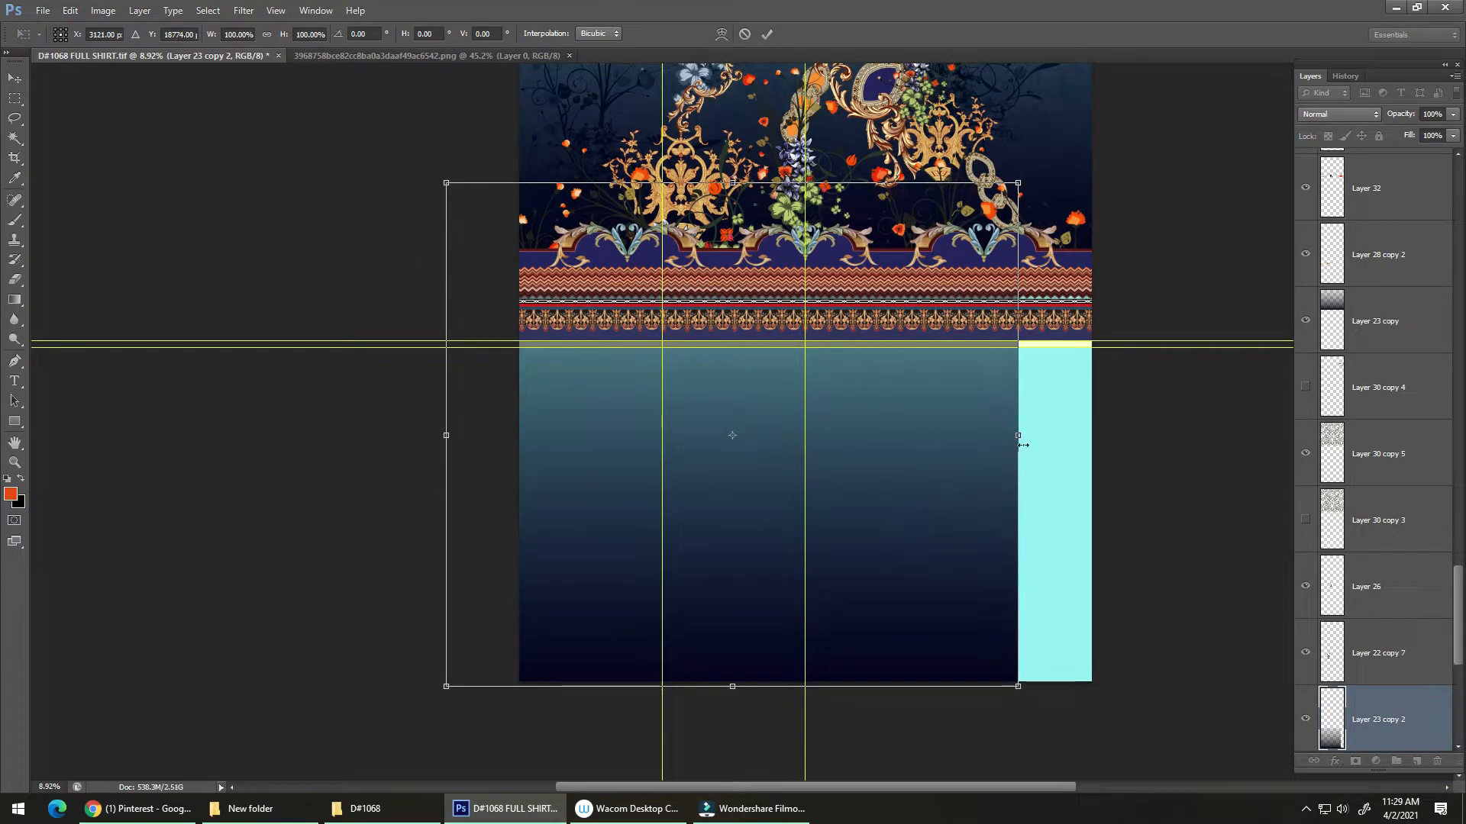
{"action": "left_click_drag", "start_coordinate": [1016, 435], "coordinate": [804, 458]}
{"action": "left_click", "coordinate": [783, 459]}
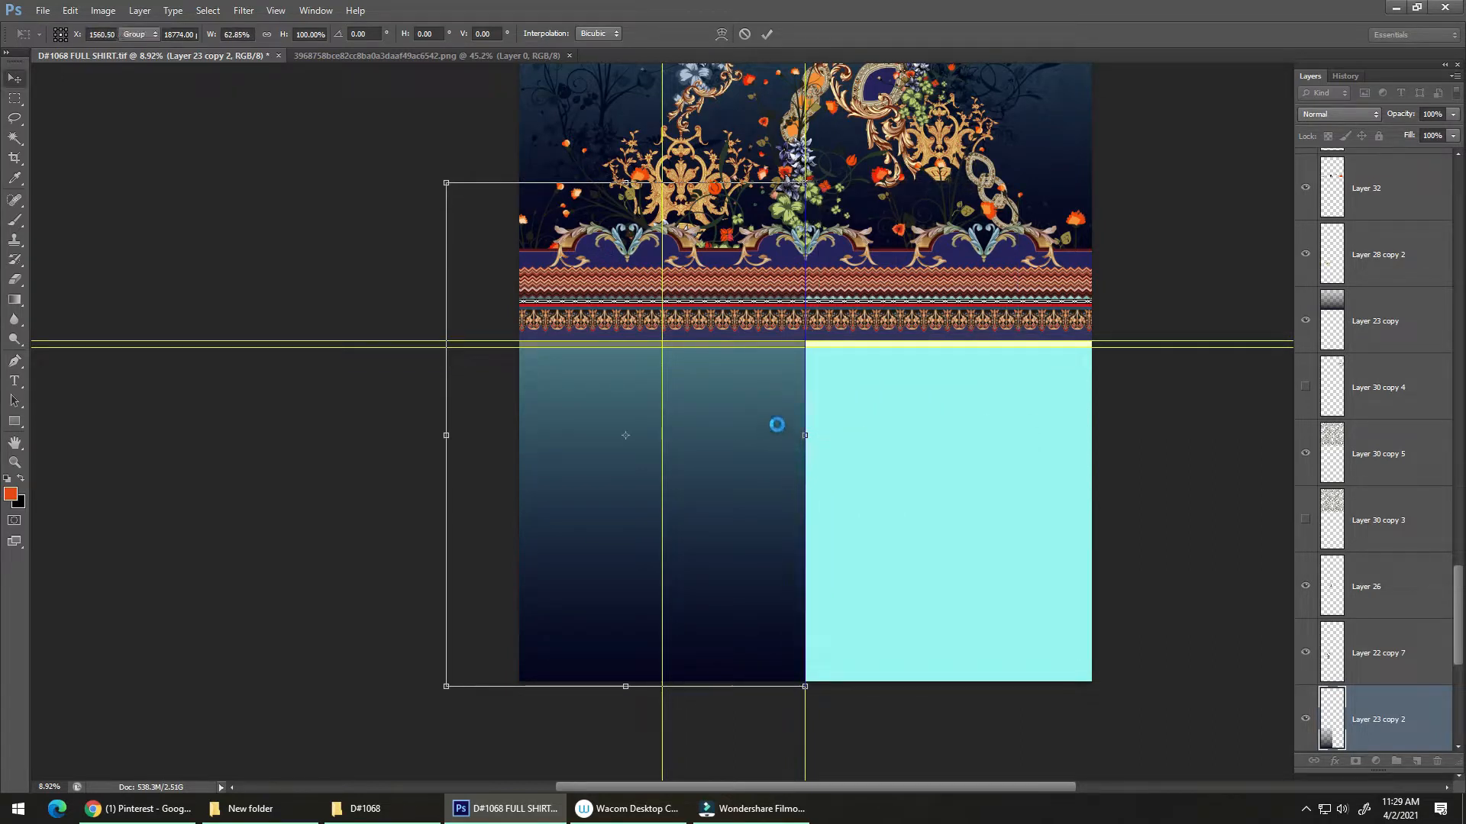
{"action": "double_click", "coordinate": [776, 425]}
{"action": "key", "text": "ctrl+s"}
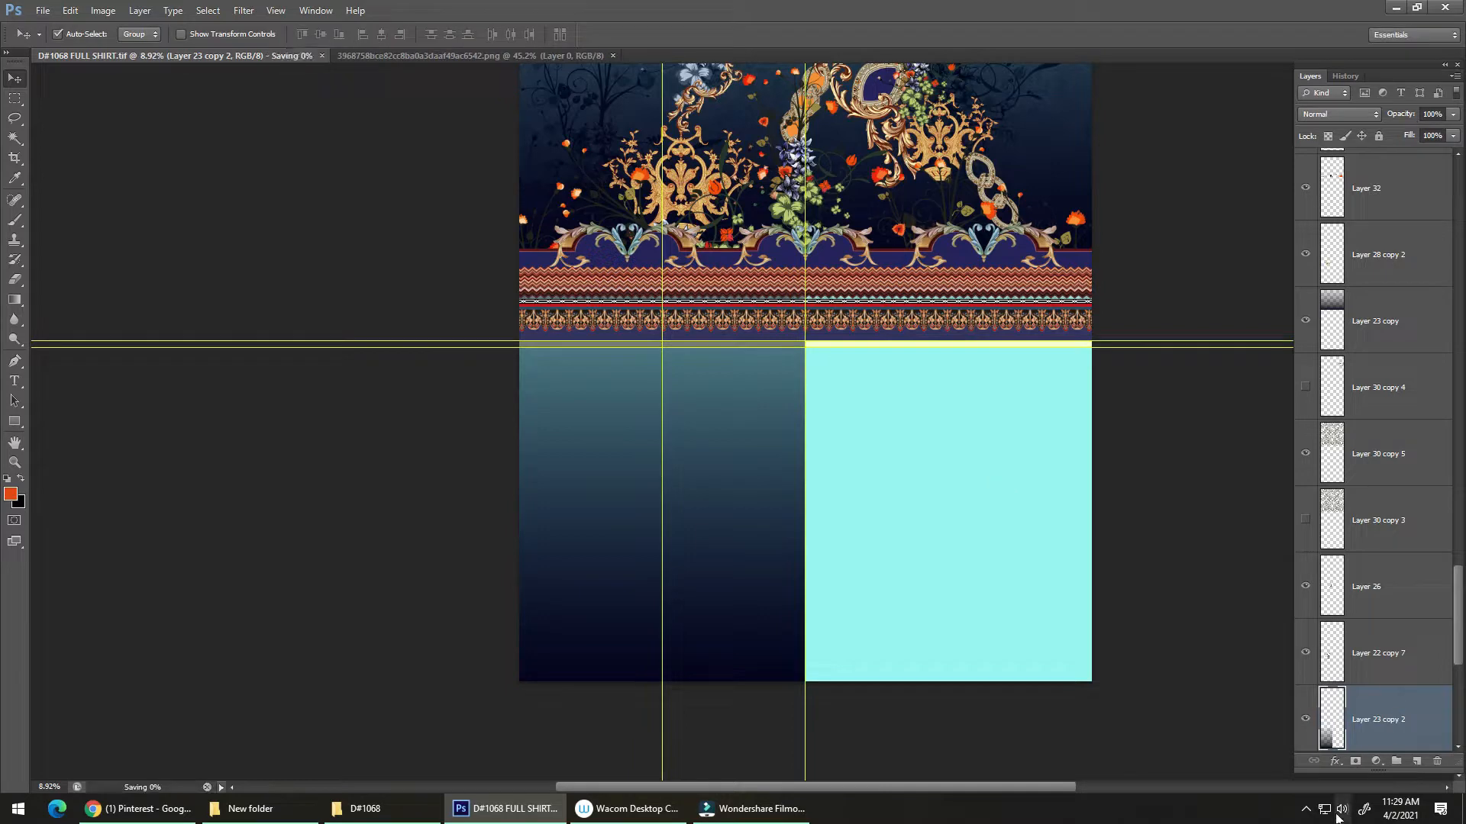
{"action": "left_click", "coordinate": [1306, 810]}
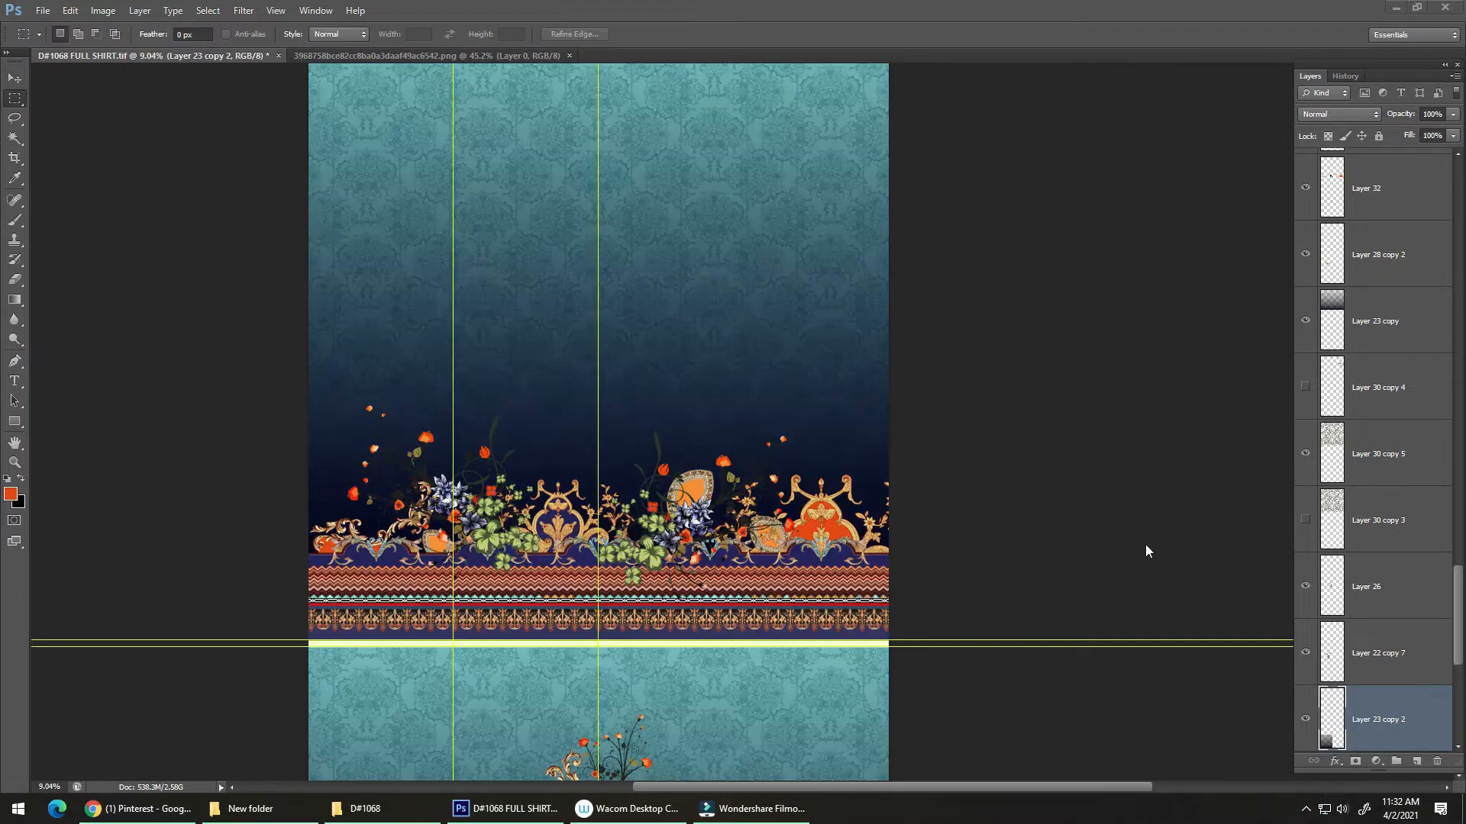
{"action": "left_click", "coordinate": [1306, 811]}
{"action": "left_click", "coordinate": [1304, 812]}
- Save the document with the new half-width gradient panel in place
{"action": "left_click_drag", "start_coordinate": [534, 598], "coordinate": [590, 134]}
{"action": "mouse_move", "coordinate": [548, 571]}
{"action": "left_mouse_down"}
{"action": "mouse_move", "coordinate": [543, 518]}
{"action": "mouse_move", "coordinate": [547, 595]}
{"action": "left_mouse_up"}
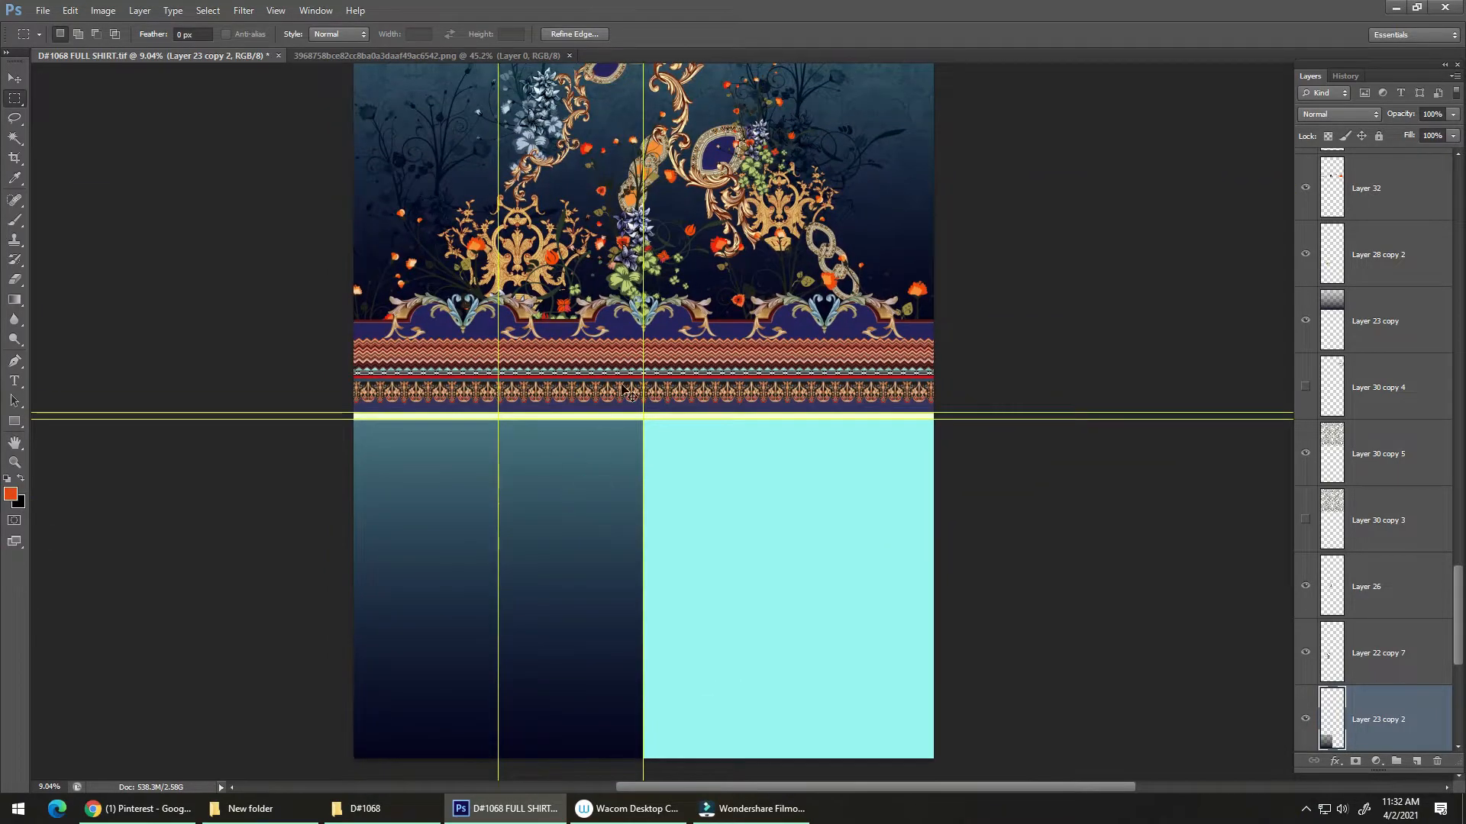
{"action": "key", "text": "ctrl+s"}
{"action": "left_click_drag", "start_coordinate": [630, 391], "coordinate": [645, 734]}
{"action": "key", "text": "ctrl+z"}
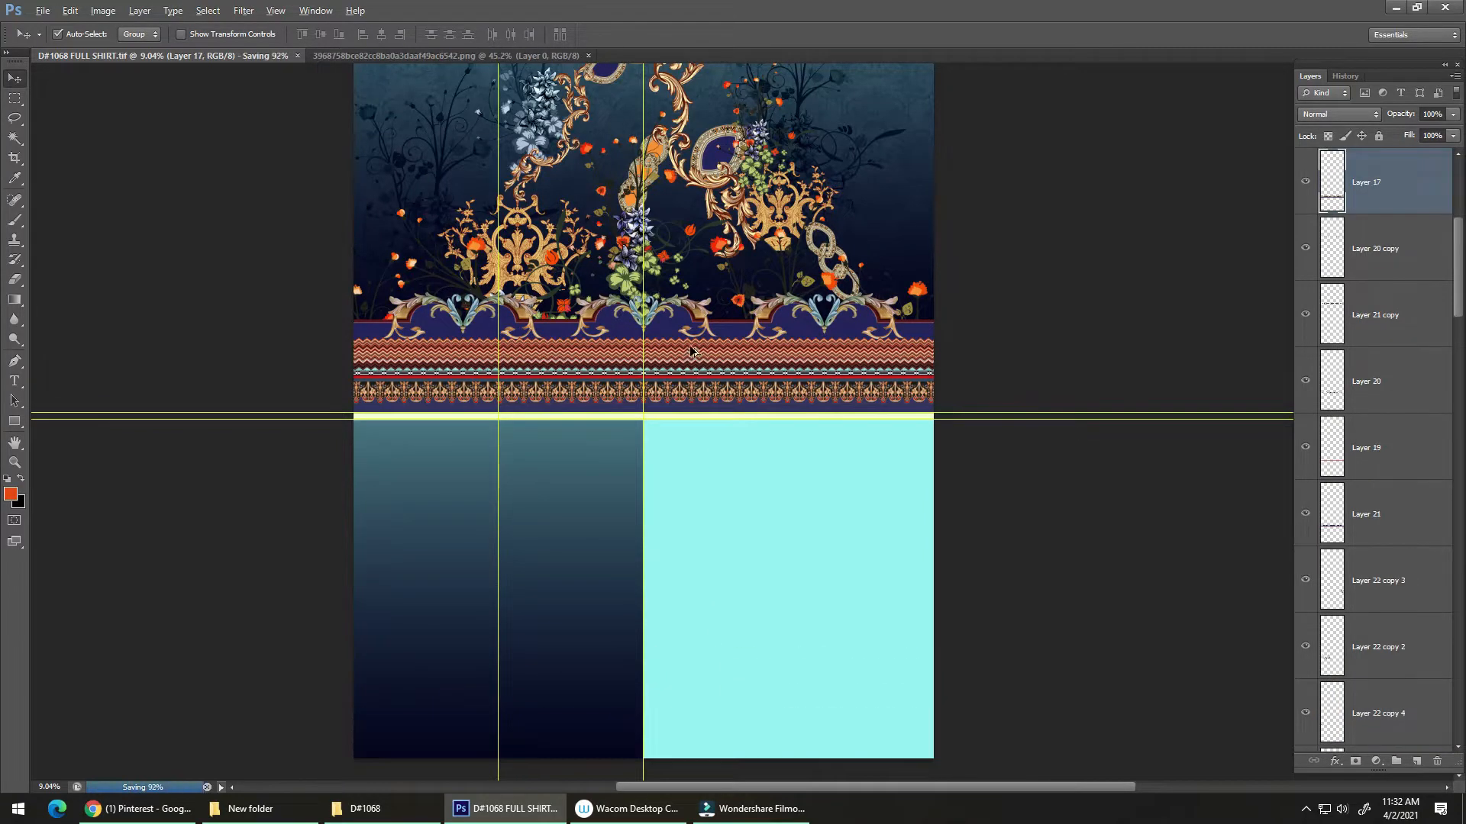
{"action": "left_click_drag", "start_coordinate": [691, 352], "coordinate": [687, 733]}
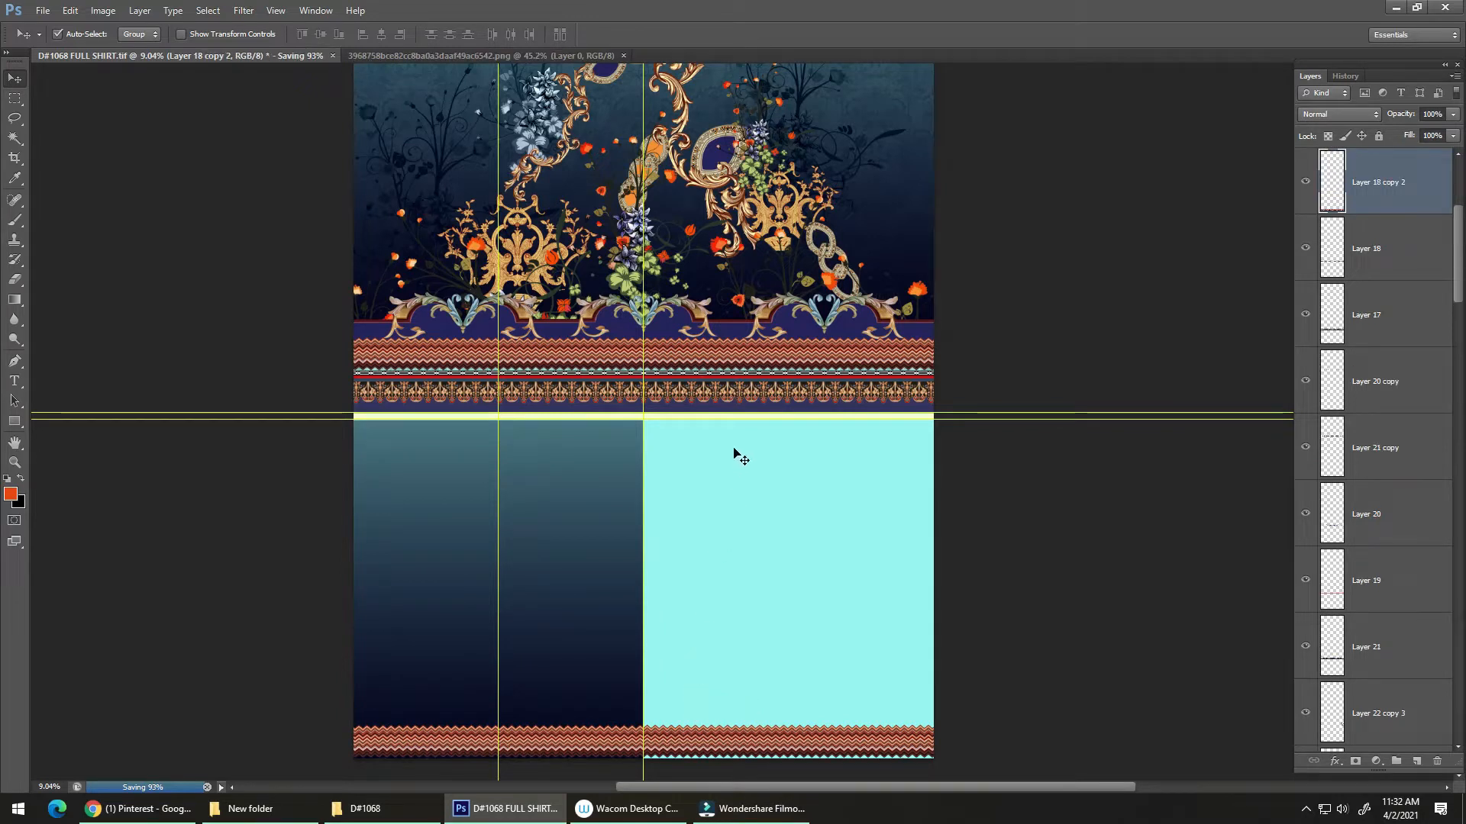
{"action": "key", "text": "ctrl+z"}
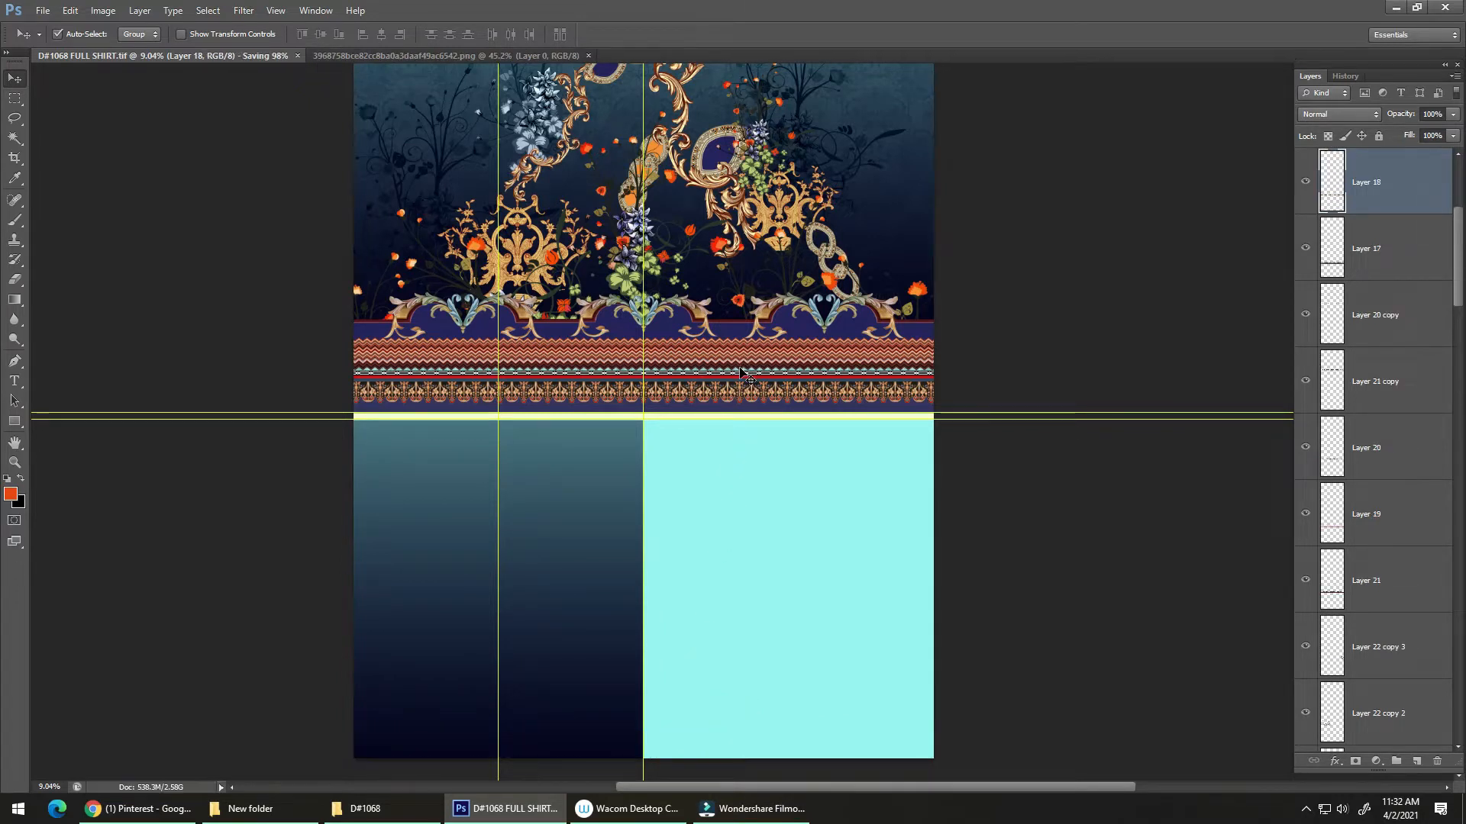
- Duplicate the ornamental border strip to the bottom edge and scale it to about 50%, ending at the centre guide
{"action": "left_click_drag", "start_coordinate": [723, 409], "coordinate": [697, 729]}
{"action": "key", "text": "ctrl+t"}
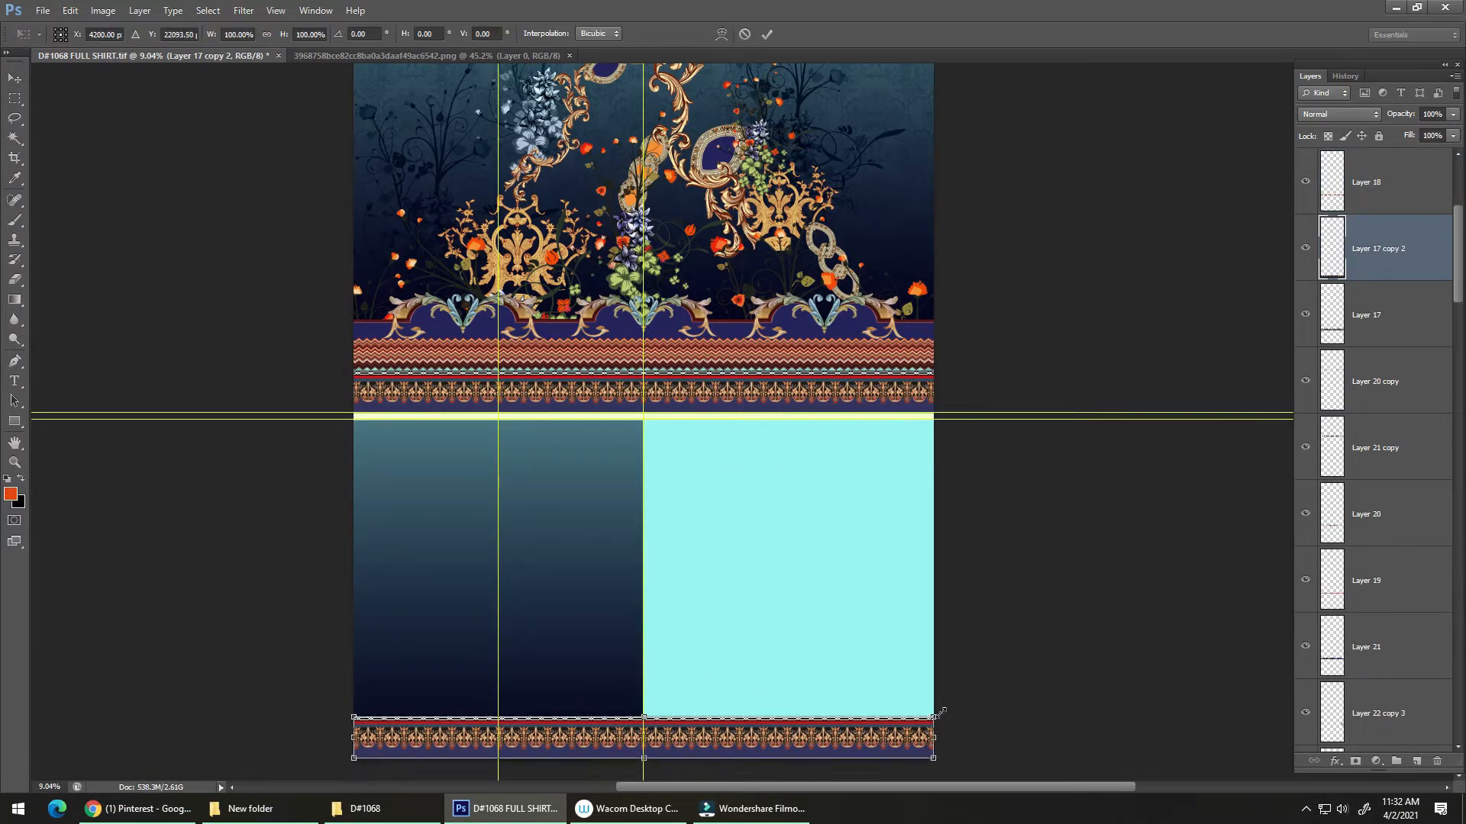
{"action": "left_click_drag", "start_coordinate": [934, 717], "coordinate": [703, 619]}
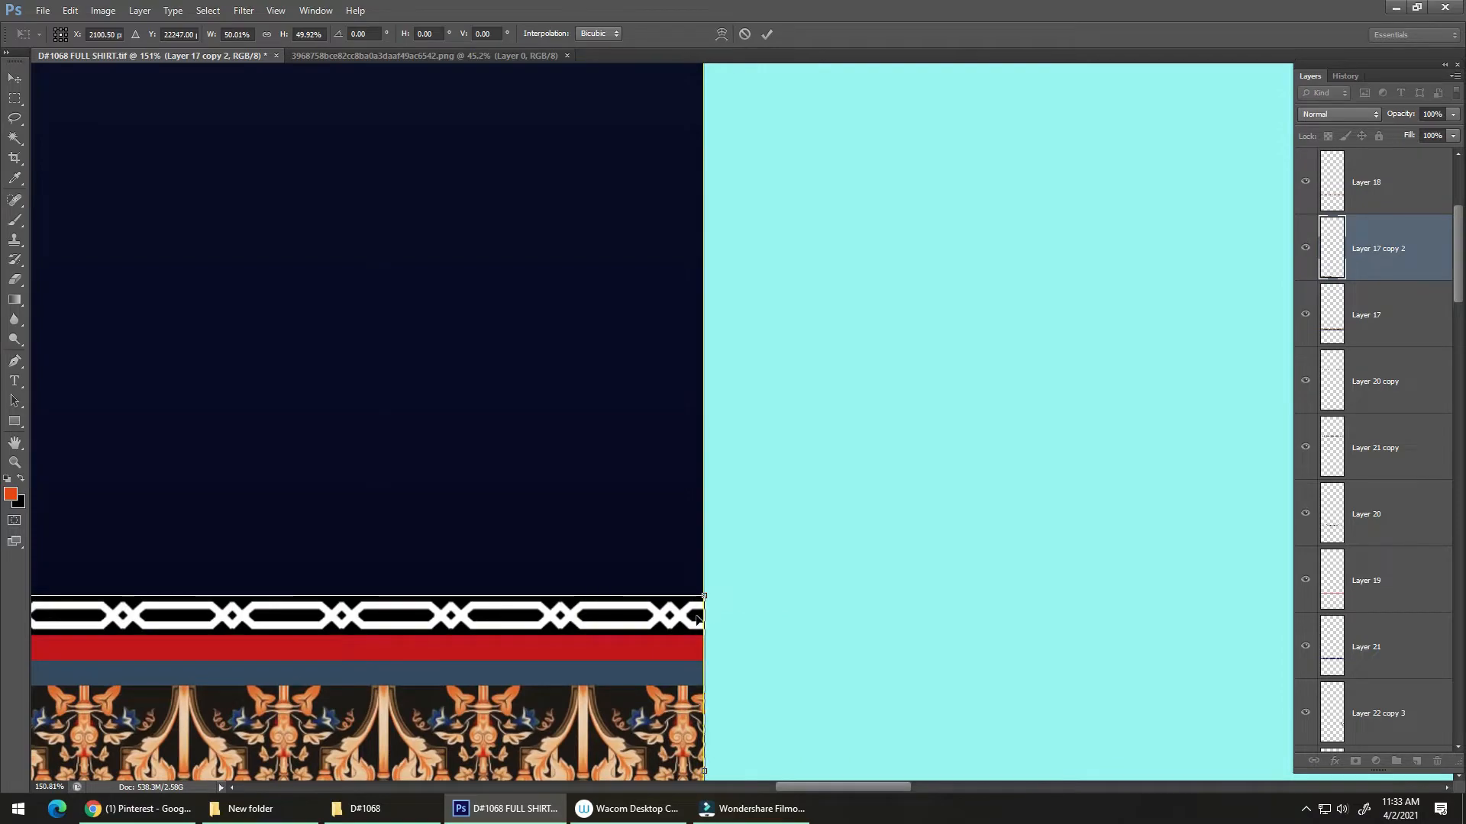
{"action": "key", "text": "Return"}
{"action": "left_click_drag", "start_coordinate": [799, 595], "coordinate": [652, 622]}
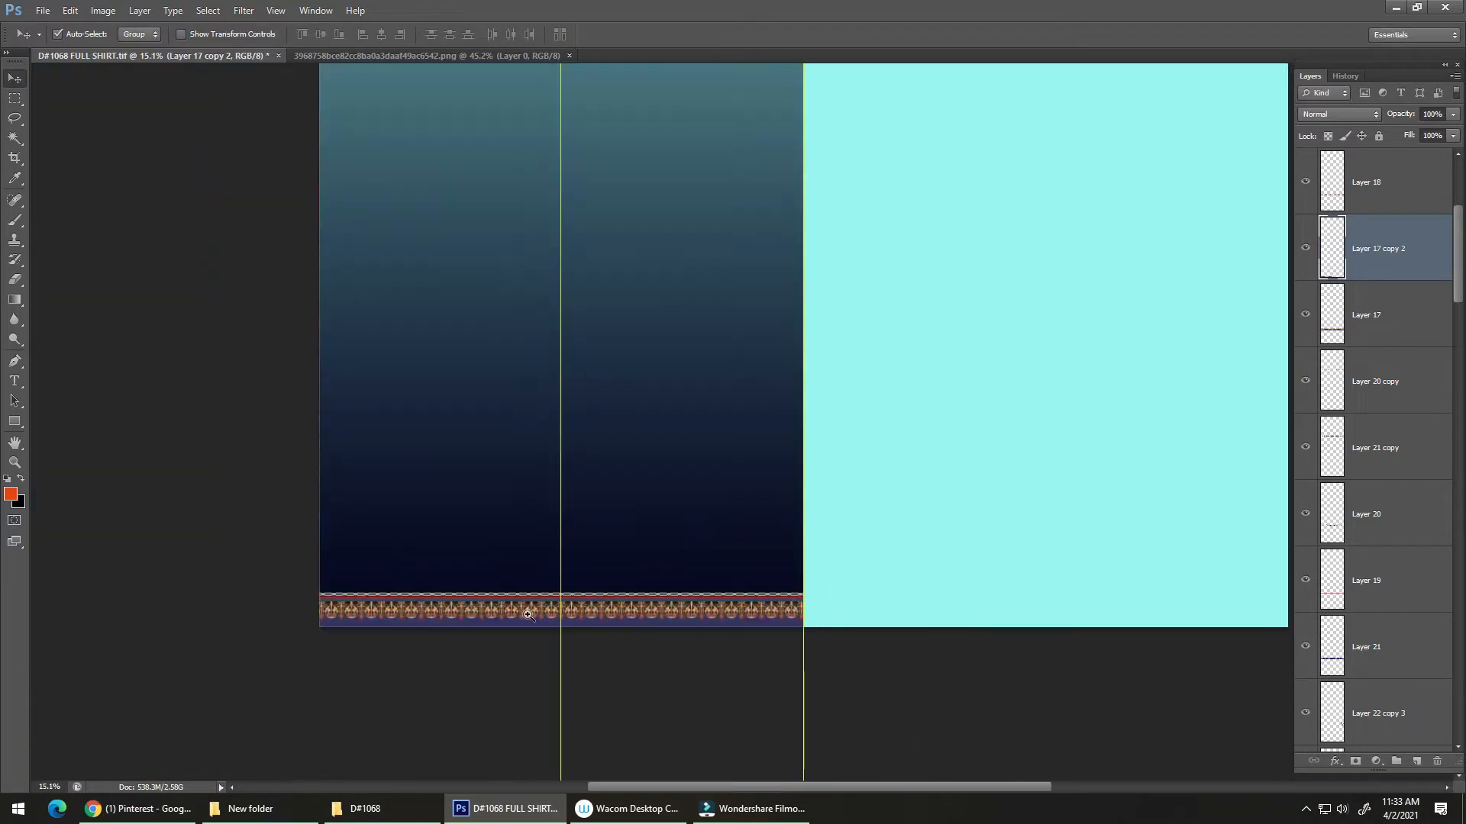
{"action": "left_click_drag", "start_coordinate": [559, 613], "coordinate": [589, 694]}
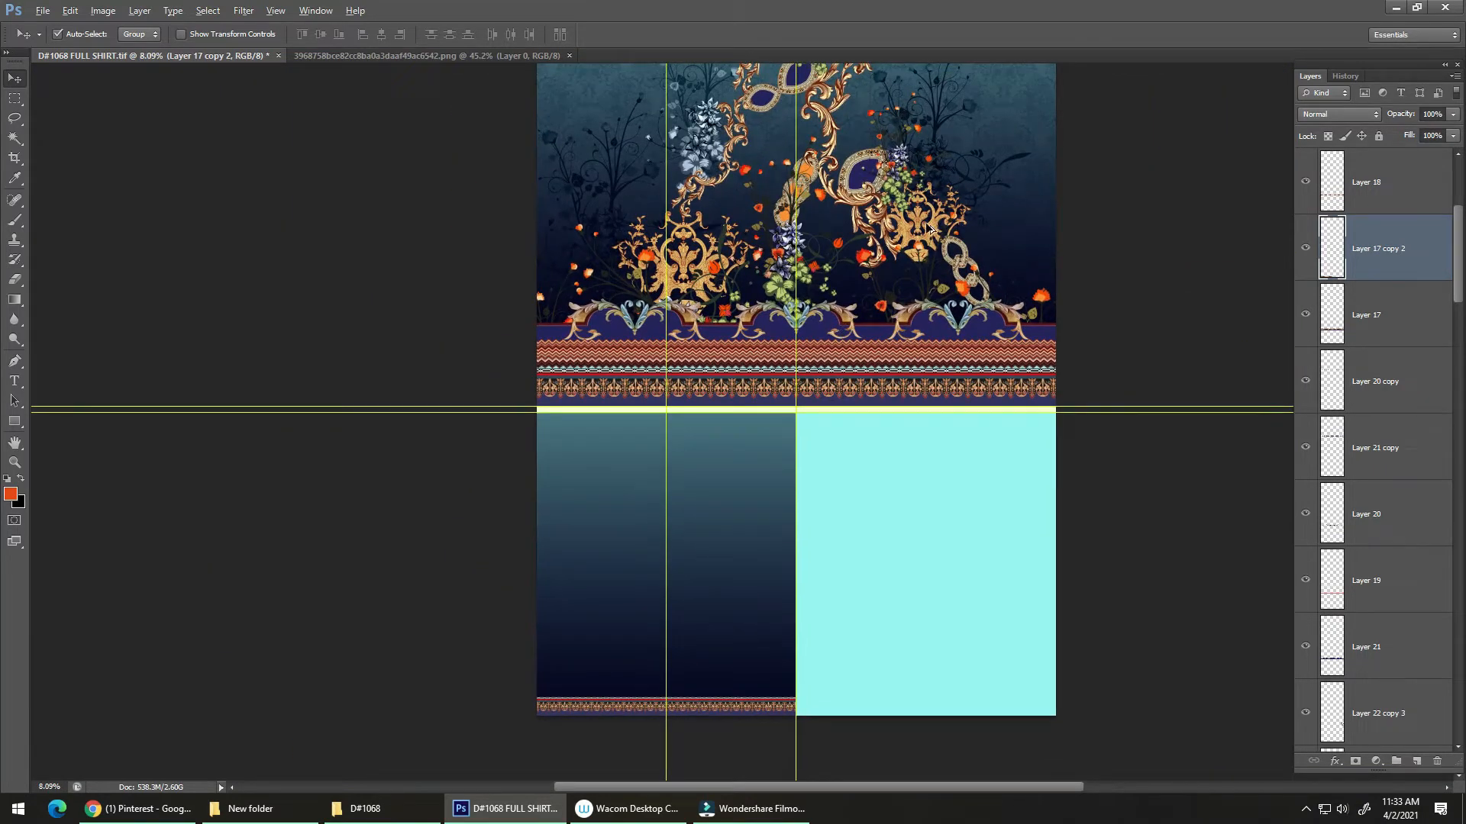
- Duplicate the gold crown-shaped ornament from the lower panel into the upper part of the half-width gradient panel
{"action": "left_click_drag", "start_coordinate": [926, 239], "coordinate": [780, 308]}
{"action": "left_click_drag", "start_coordinate": [685, 261], "coordinate": [814, 415]}
{"action": "key", "text": "ctrl+t"}
{"action": "right_click", "coordinate": [698, 434]}
{"action": "left_click", "coordinate": [679, 510]}
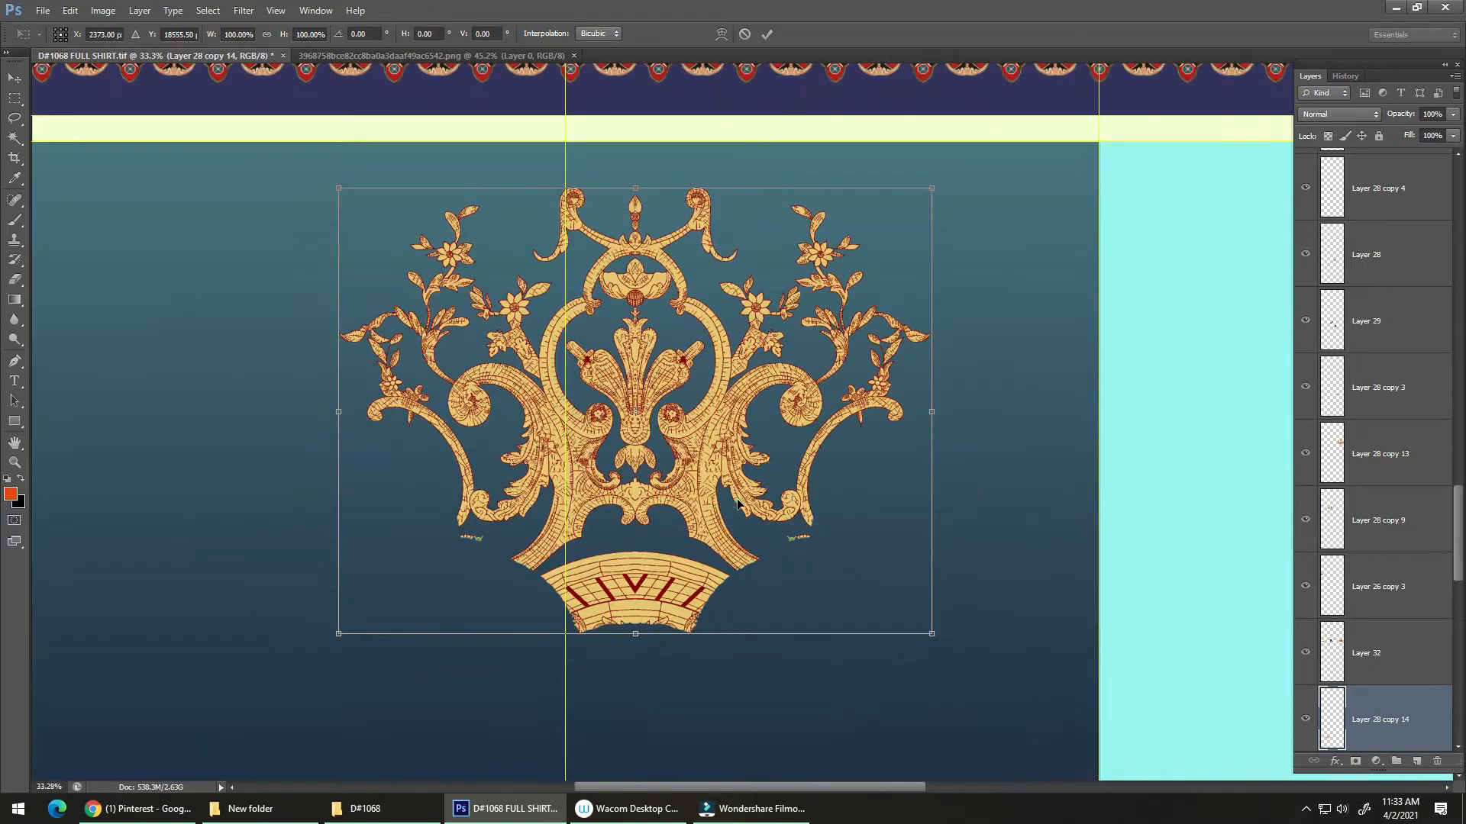
{"action": "key", "text": "Return"}
{"action": "left_click_drag", "start_coordinate": [735, 527], "coordinate": [712, 521]}
{"action": "left_click_drag", "start_coordinate": [711, 518], "coordinate": [702, 450]}
- Select the copied gold ornament's base and legs below its scrollwork, delete them, and clear the selection
{"action": "key", "text": "m"}
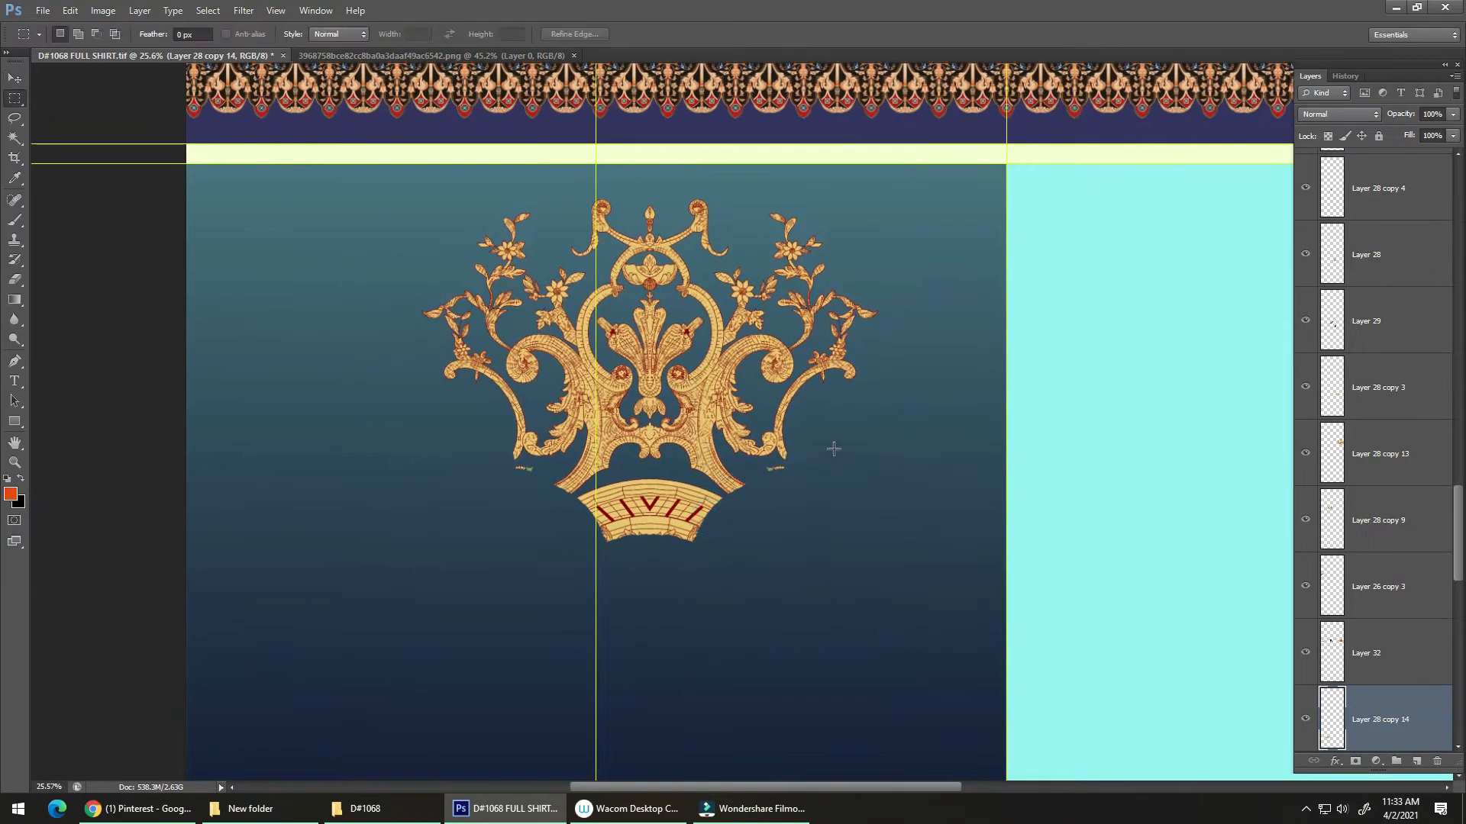
{"action": "left_click_drag", "start_coordinate": [831, 449], "coordinate": [377, 661]}
{"action": "left_click_drag", "start_coordinate": [709, 451], "coordinate": [763, 407]}
{"action": "left_click_drag", "start_coordinate": [722, 523], "coordinate": [722, 548]}
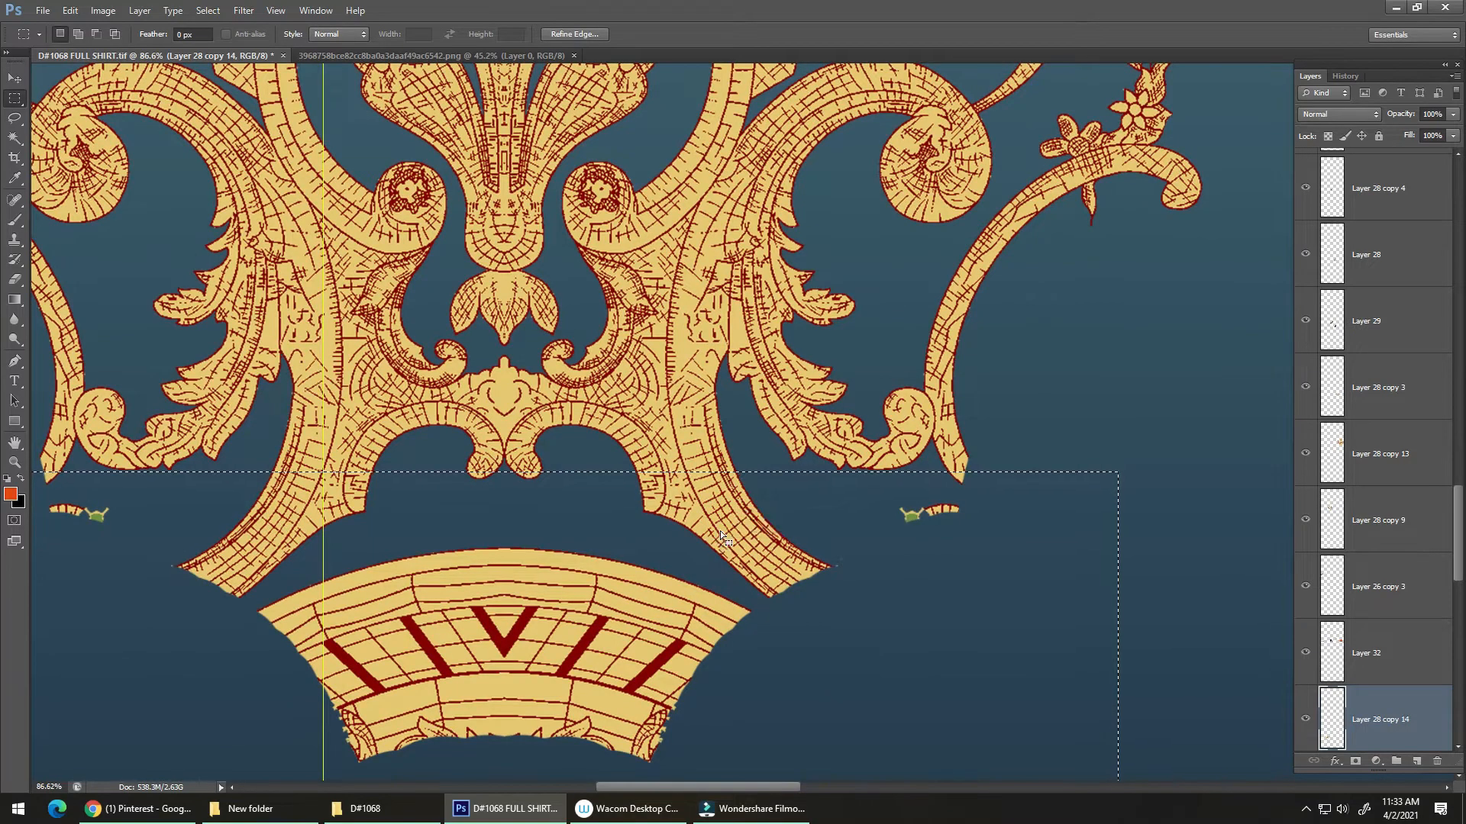
{"action": "key", "text": "Delete"}
{"action": "key", "text": "ctrl+d"}
{"action": "scroll", "coordinate": [557, 412], "scroll_direction": "down", "scroll_amount": 1}
- Duplicate the trimmed gold ornament, flip the copy vertically, and place it directly beneath the original as a mirror image
{"action": "left_click_drag", "start_coordinate": [623, 396], "coordinate": [551, 413]}
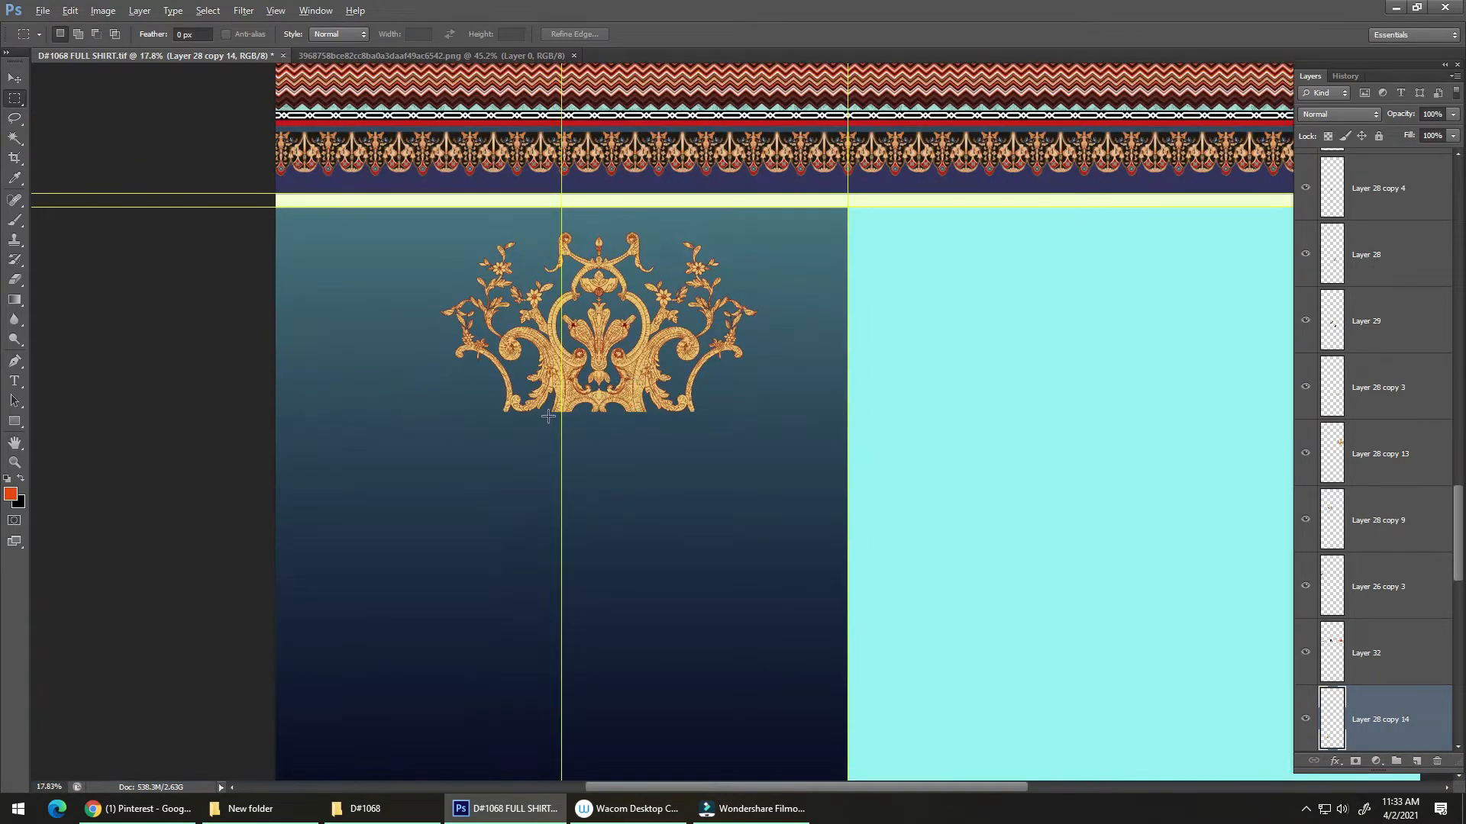
{"action": "key", "text": "alt+e"}
{"action": "key", "text": "a"}
{"action": "key", "text": "v"}
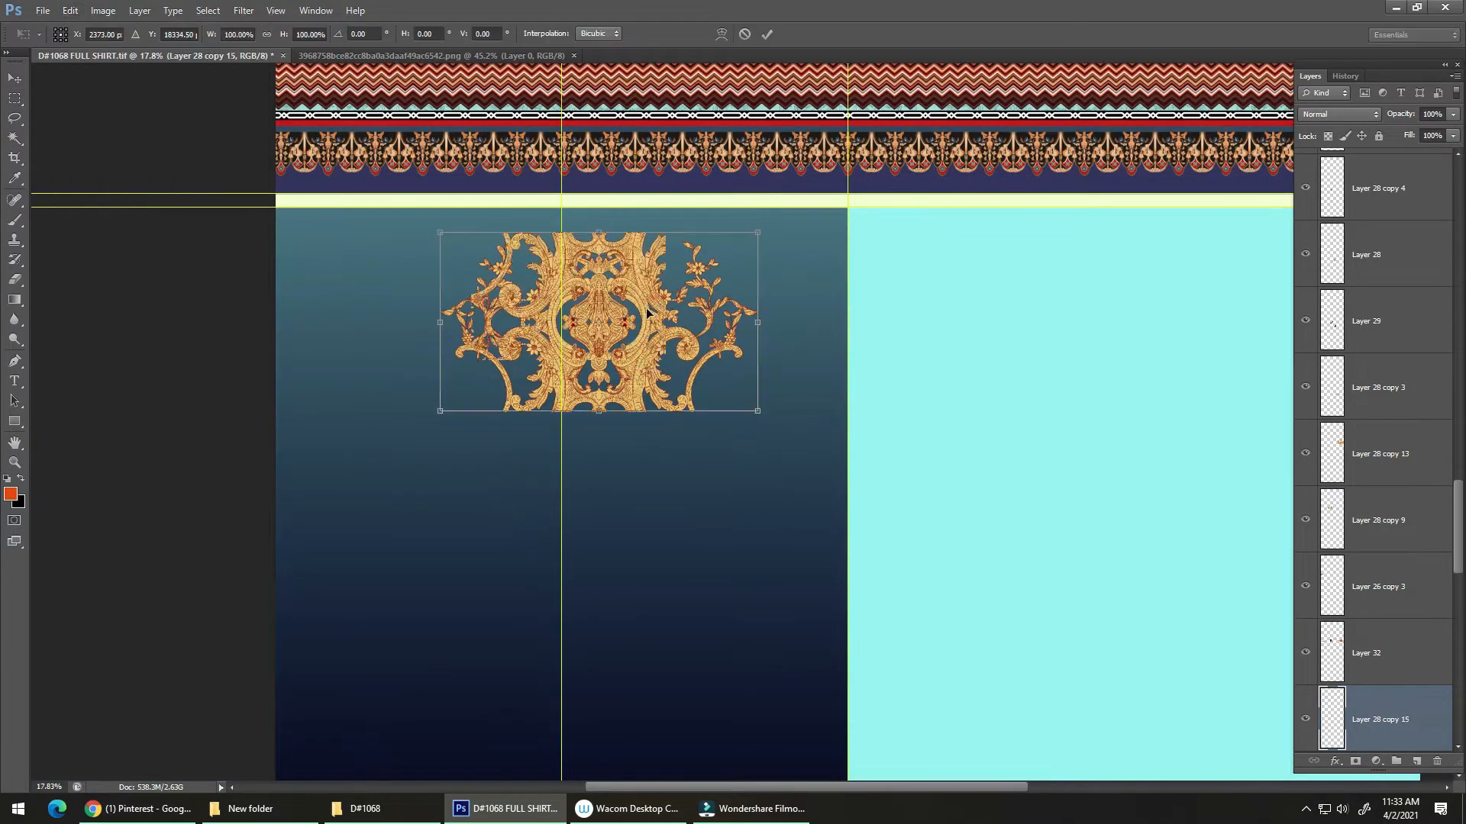
{"action": "left_click_drag", "start_coordinate": [647, 309], "coordinate": [655, 486]}
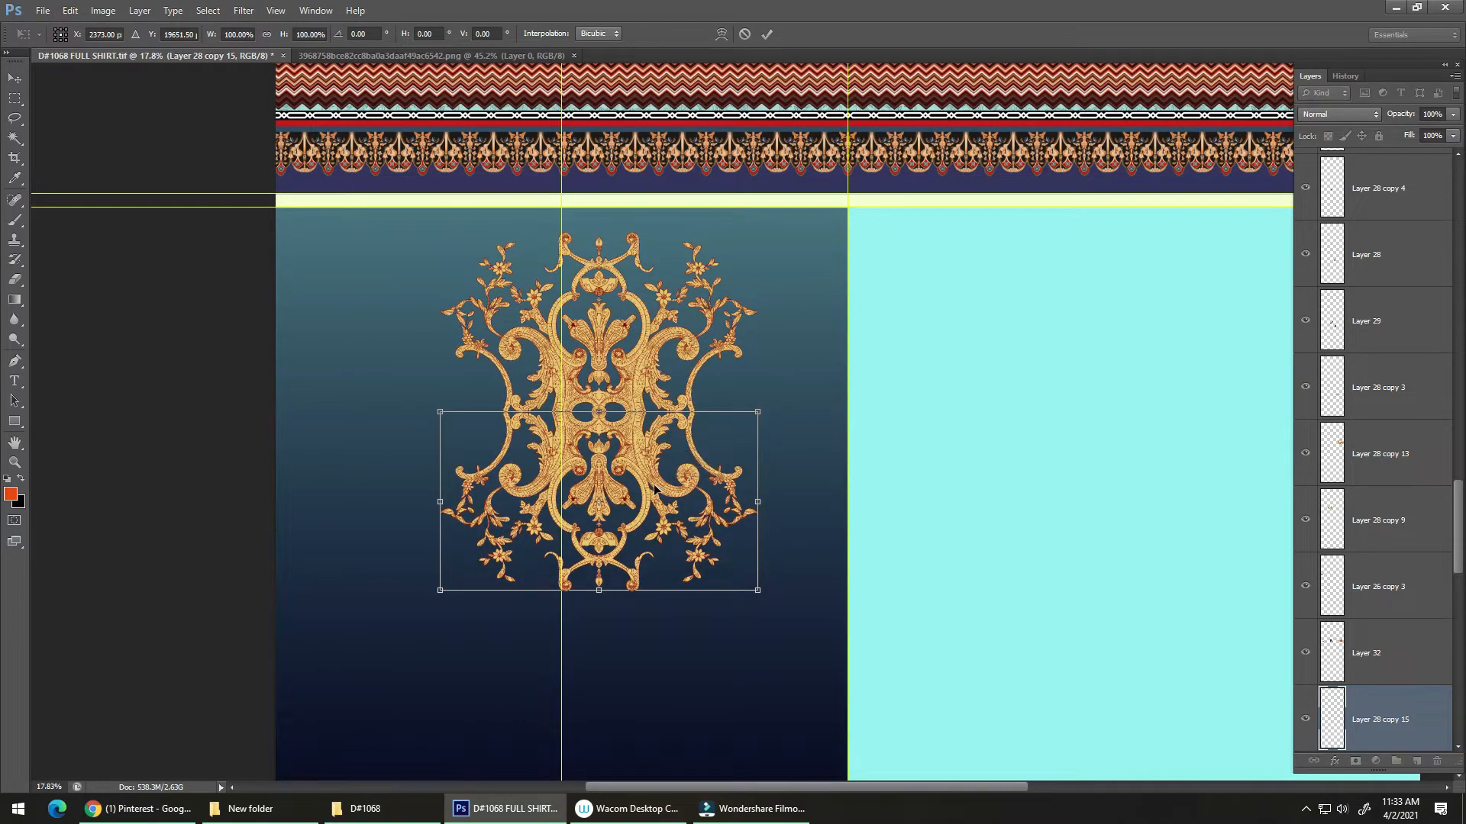
{"action": "key", "text": "Return"}
- Merge the mirrored ornament halves into a single layer
{"action": "key", "text": "m"}
{"action": "key", "text": "ctrl+e"}
{"action": "key", "text": "v"}
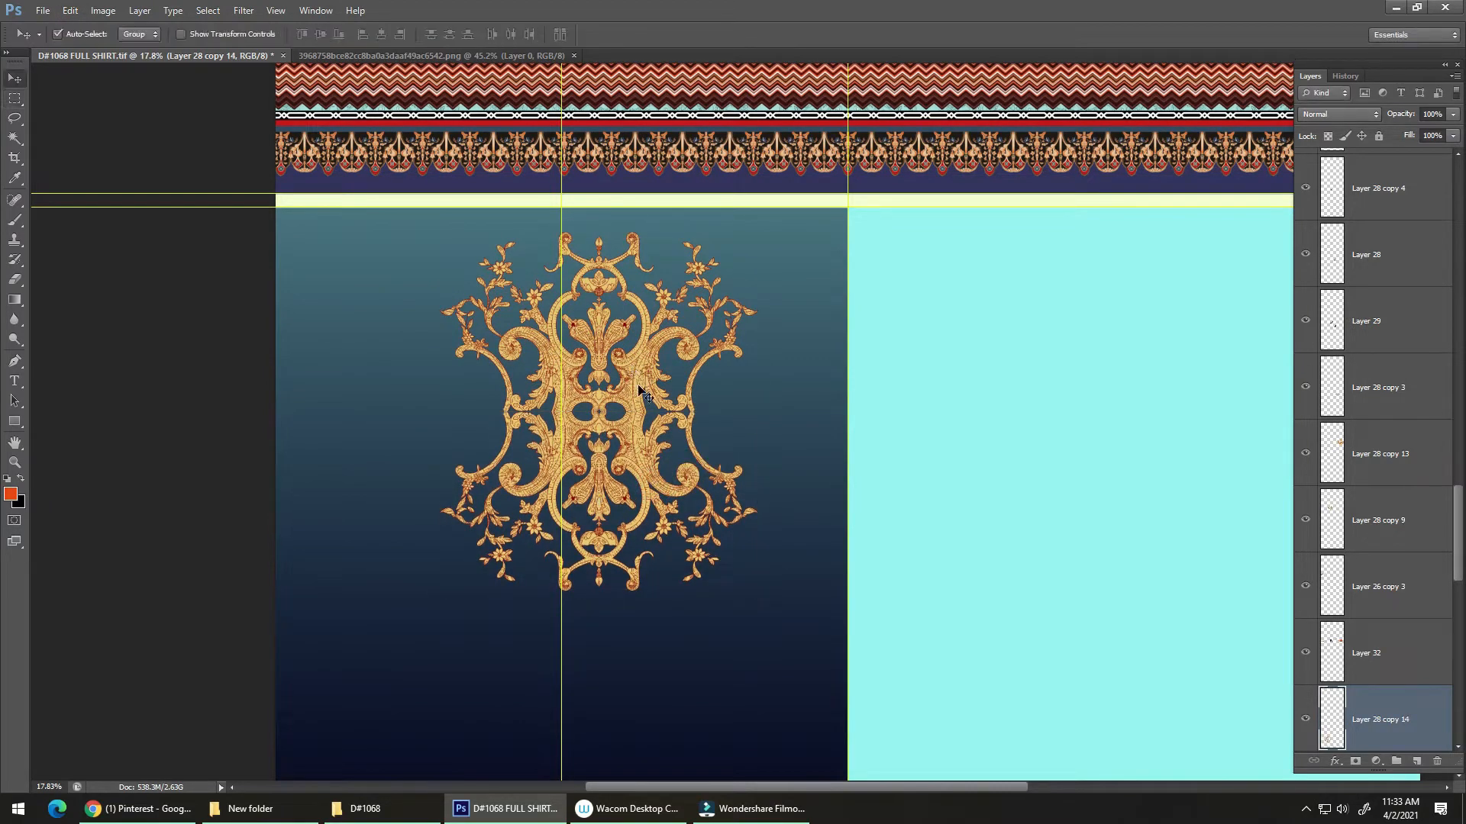
- Centre the merged gold medallion horizontally on the vertical guide in the upper part of the half-width gradient panel
{"action": "left_click_drag", "start_coordinate": [636, 394], "coordinate": [596, 474]}
{"action": "left_click_drag", "start_coordinate": [595, 475], "coordinate": [558, 411]}
{"action": "left_click_drag", "start_coordinate": [558, 411], "coordinate": [563, 484]}
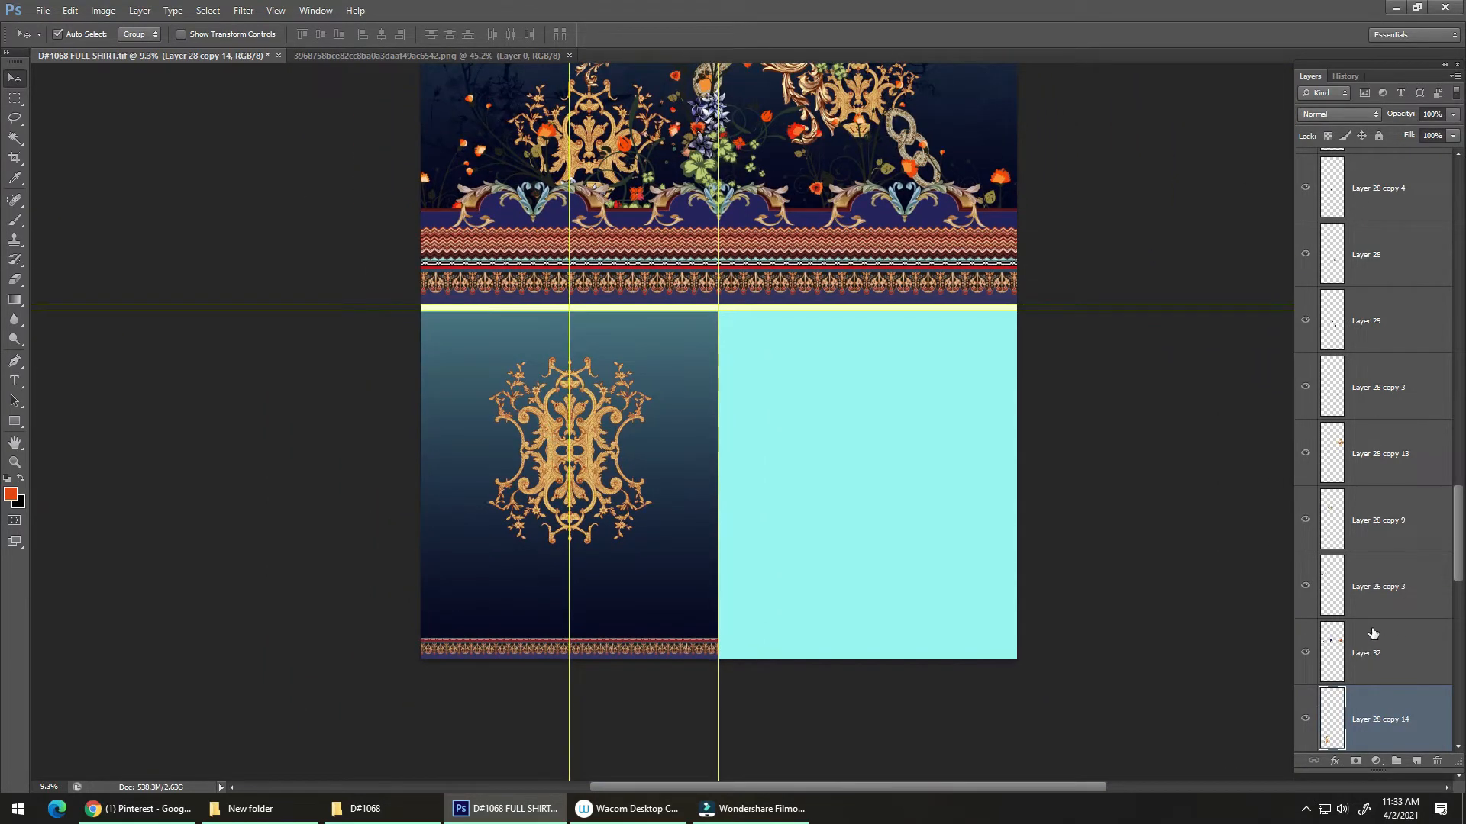
- Lower the medallion layer in the stack to just above the panel's gradient layer and set its blend mode to Luminosity
{"action": "left_click", "coordinate": [715, 558], "text": "shift"}
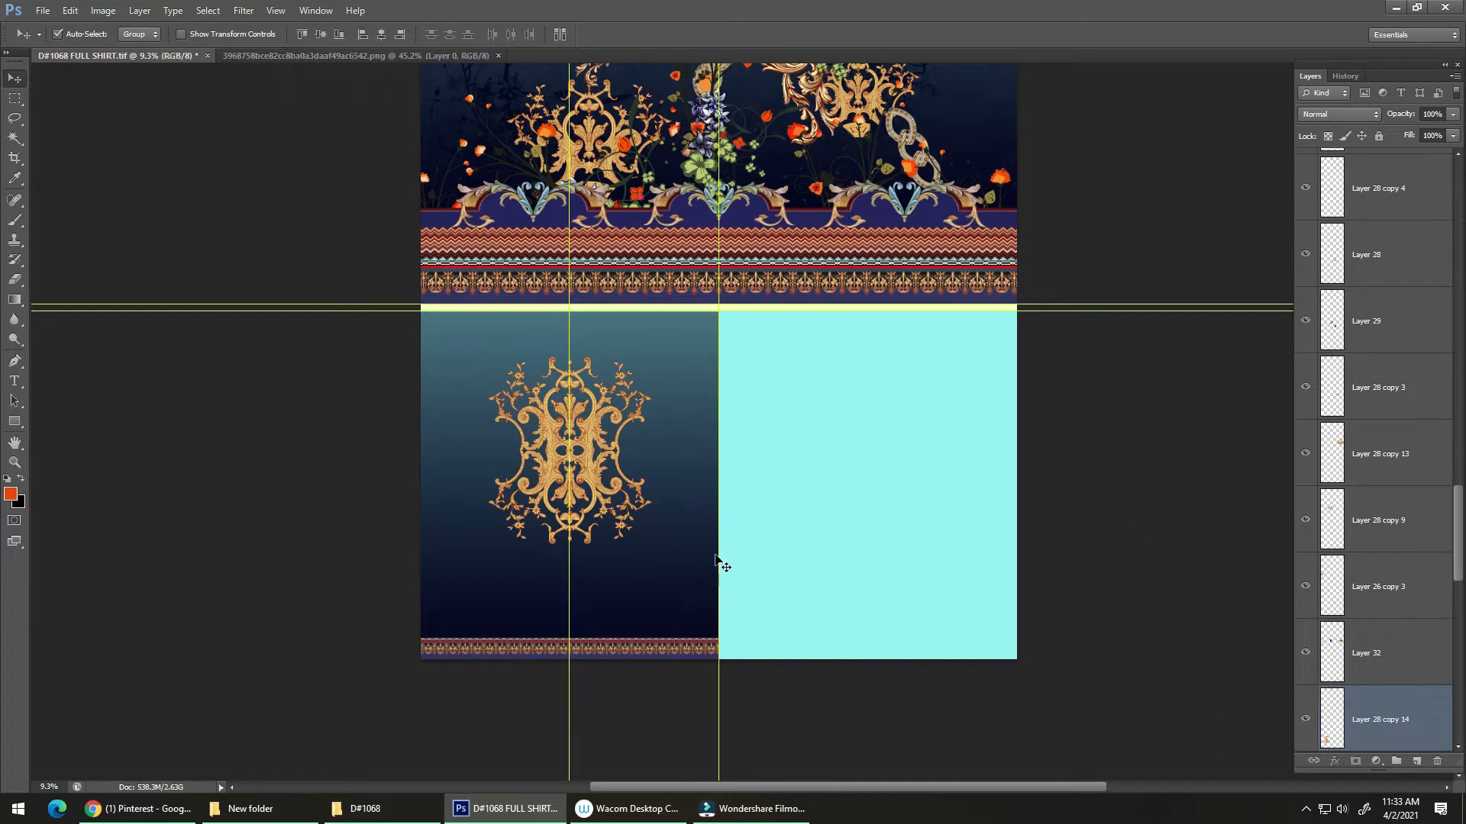
{"action": "left_click", "coordinate": [1408, 706]}
{"action": "key", "text": "ctrl+bracketleft"}
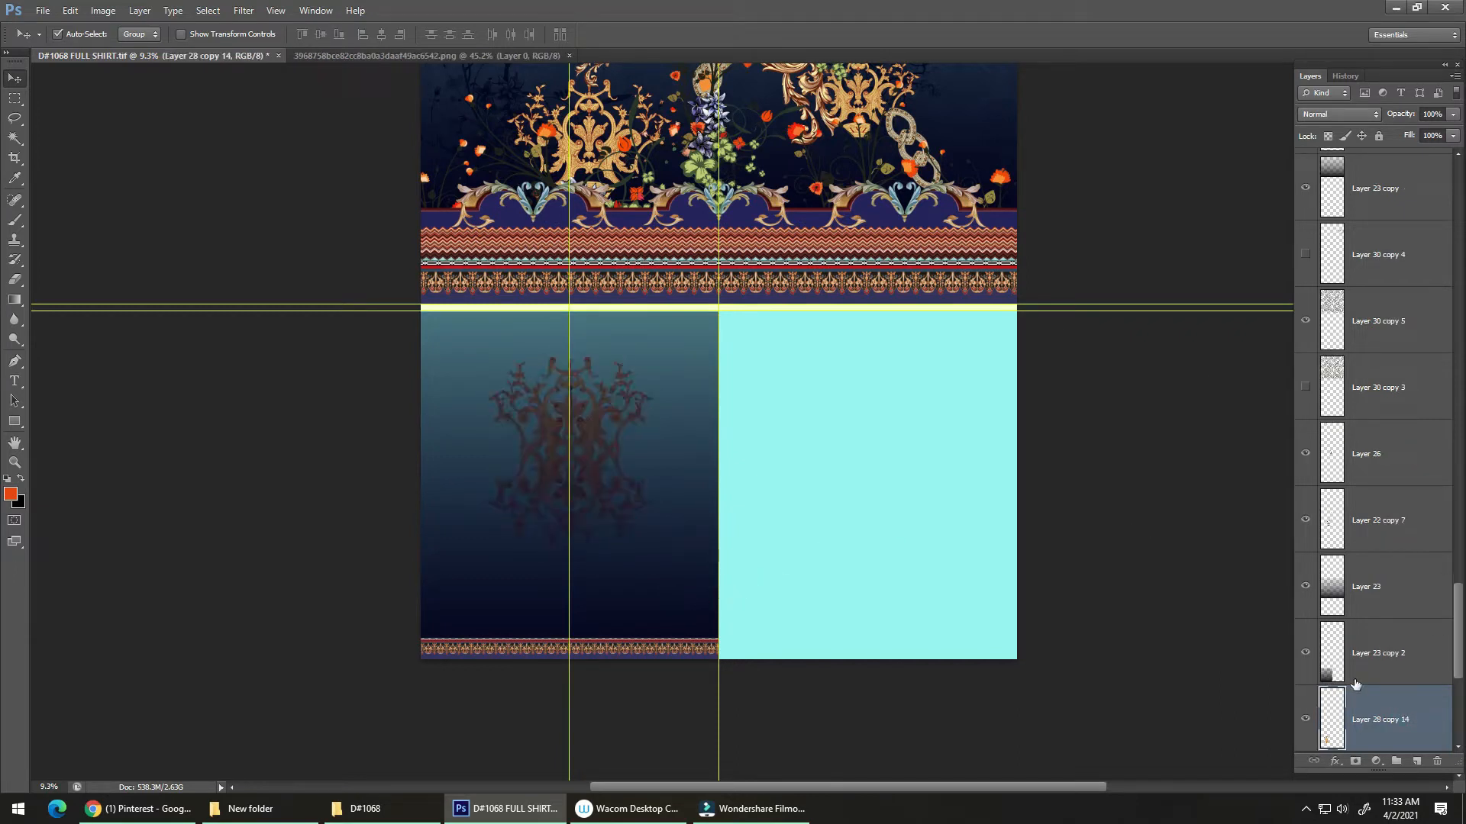
{"action": "left_click", "coordinate": [1349, 116]}
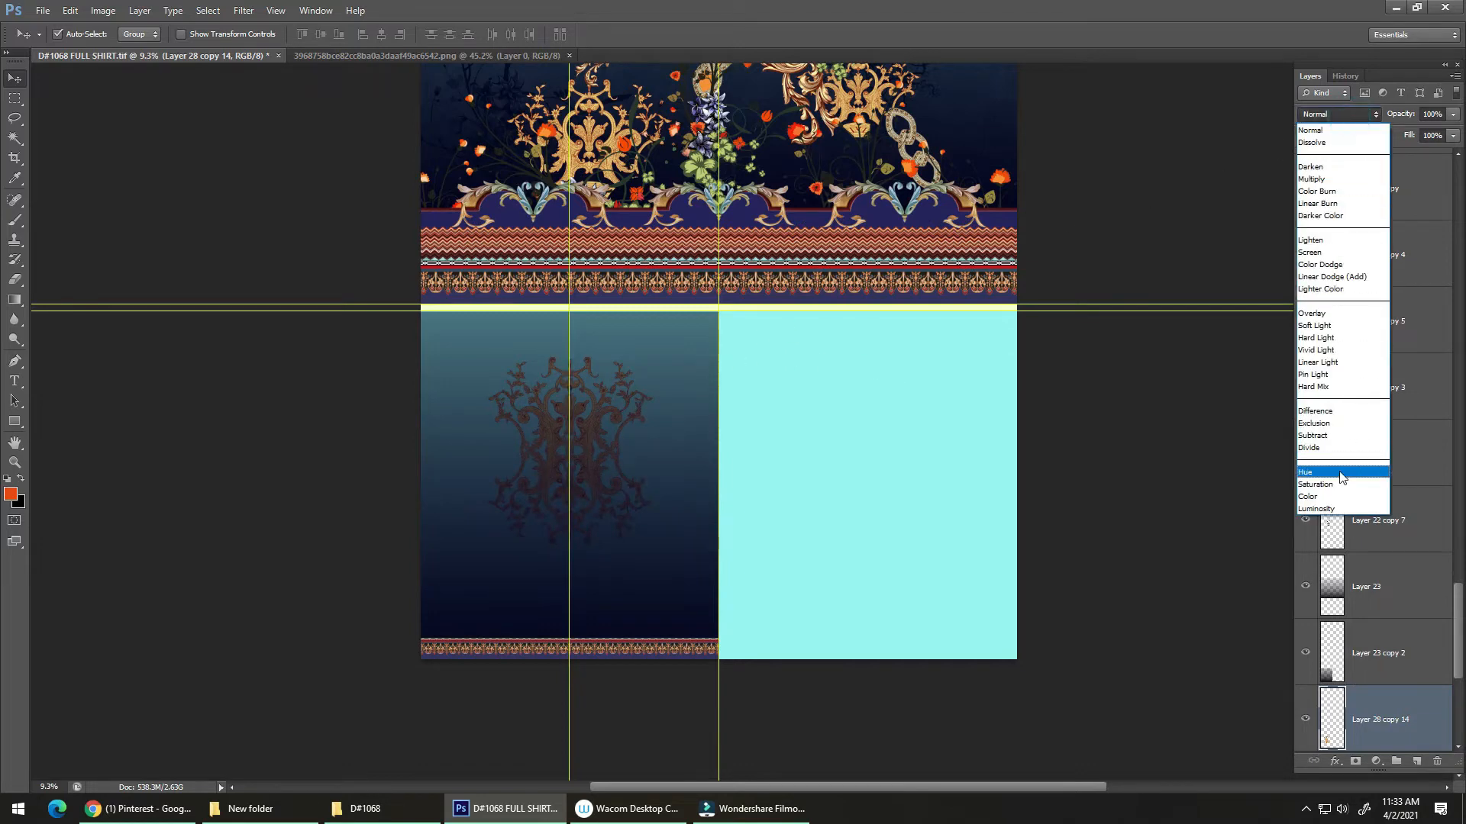
{"action": "left_click", "coordinate": [1336, 513]}
{"action": "left_click_drag", "start_coordinate": [567, 453], "coordinate": [573, 419]}
{"action": "key", "text": "ctrl+bracketright"}
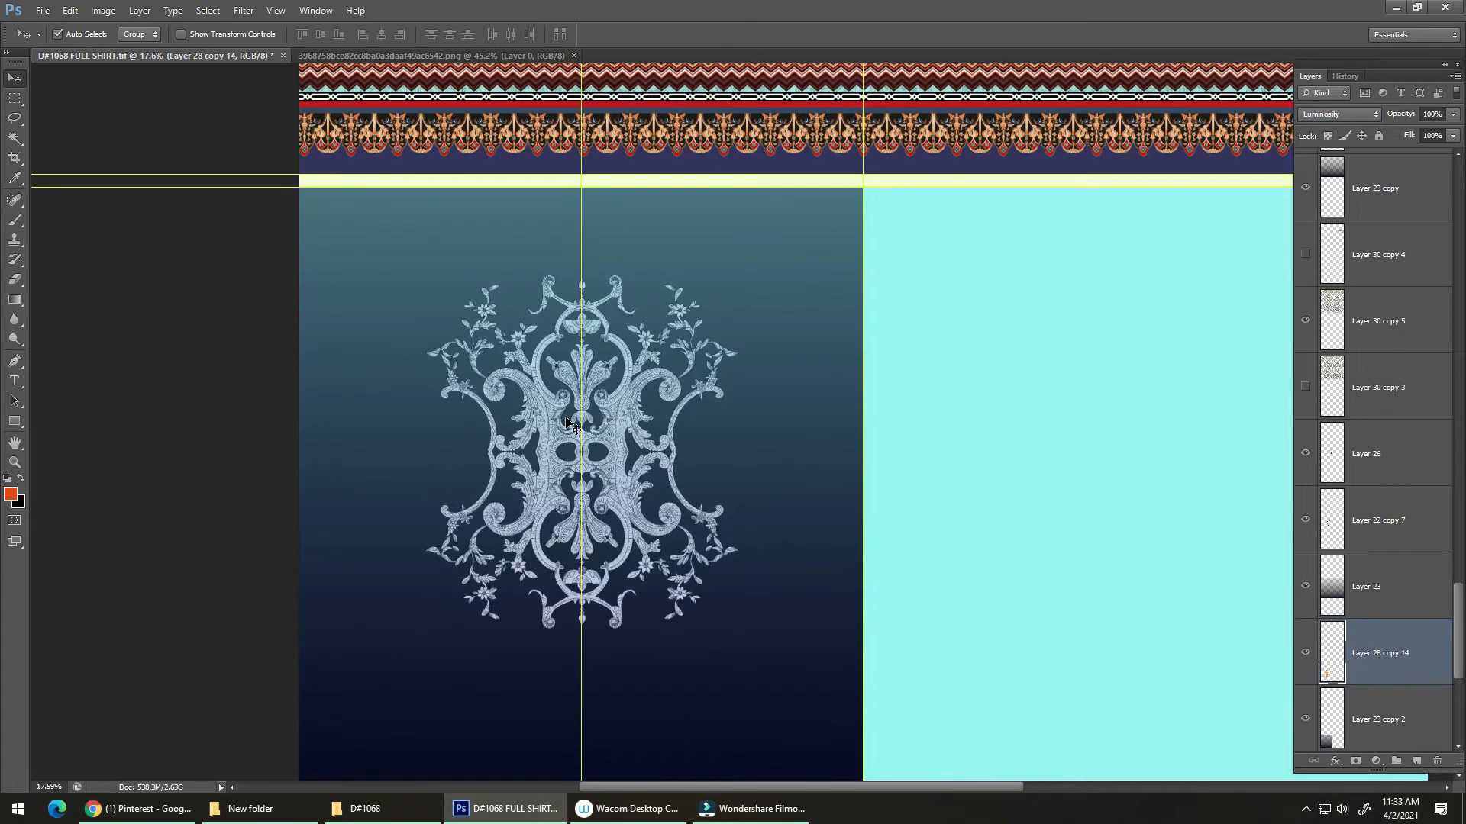
- Select the ornamental border layers along the lower edge of the topmost full-width panel
{"action": "left_click_drag", "start_coordinate": [907, 440], "coordinate": [725, 539]}
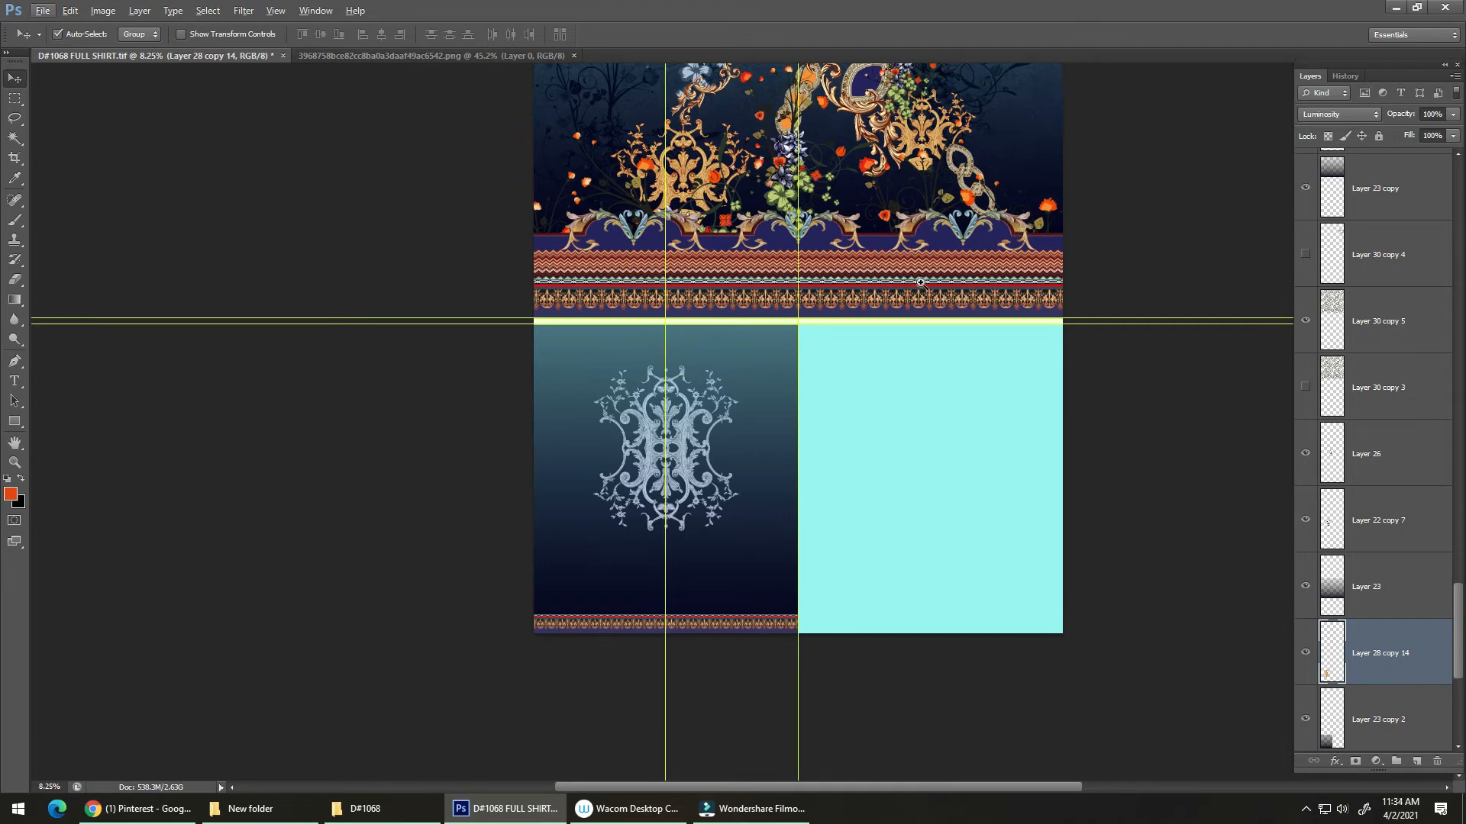
{"action": "left_click_drag", "start_coordinate": [927, 313], "coordinate": [873, 324]}
{"action": "left_click_drag", "start_coordinate": [873, 324], "coordinate": [733, 466]}
{"action": "left_click_drag", "start_coordinate": [883, 124], "coordinate": [757, 251]}
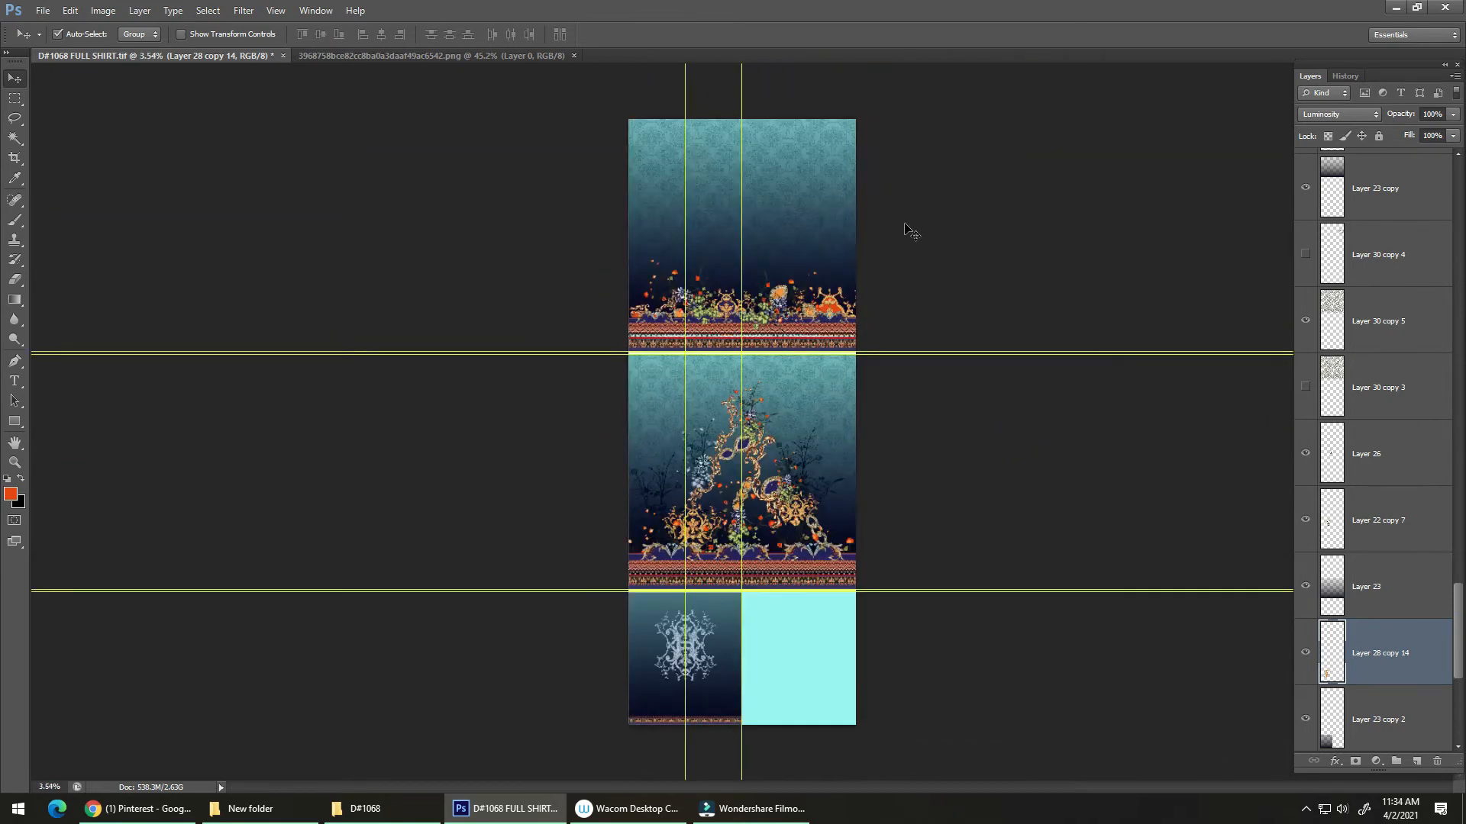
{"action": "mouse_move", "coordinate": [846, 324]}
{"action": "left_mouse_down"}
{"action": "mouse_move", "coordinate": [883, 319]}
{"action": "mouse_move", "coordinate": [846, 337]}
{"action": "left_mouse_up"}
{"action": "left_click", "coordinate": [861, 305]}
{"action": "left_click", "coordinate": [868, 314], "text": "shift"}
{"action": "left_click_drag", "start_coordinate": [840, 337], "coordinate": [841, 309]}
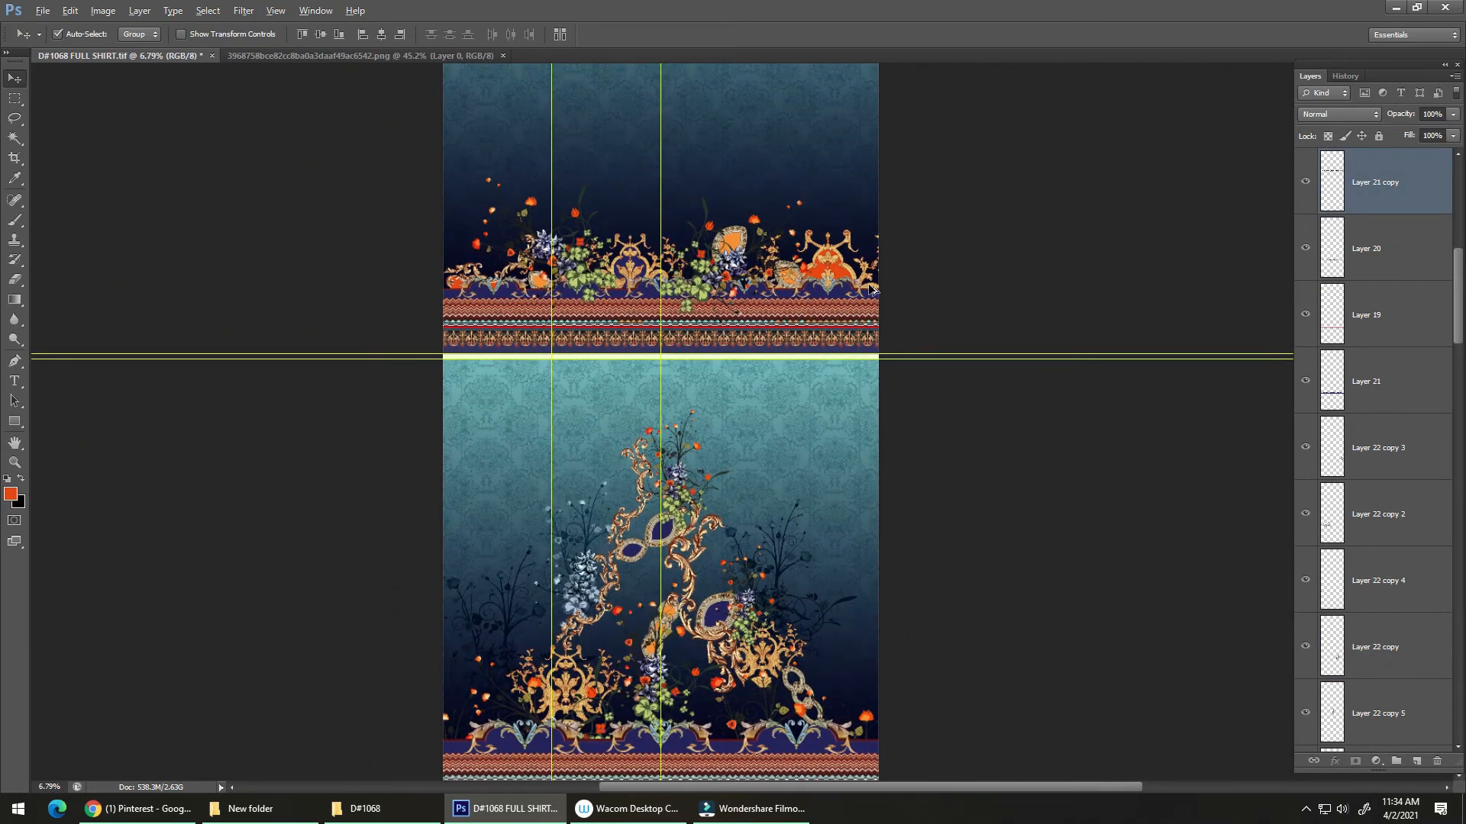